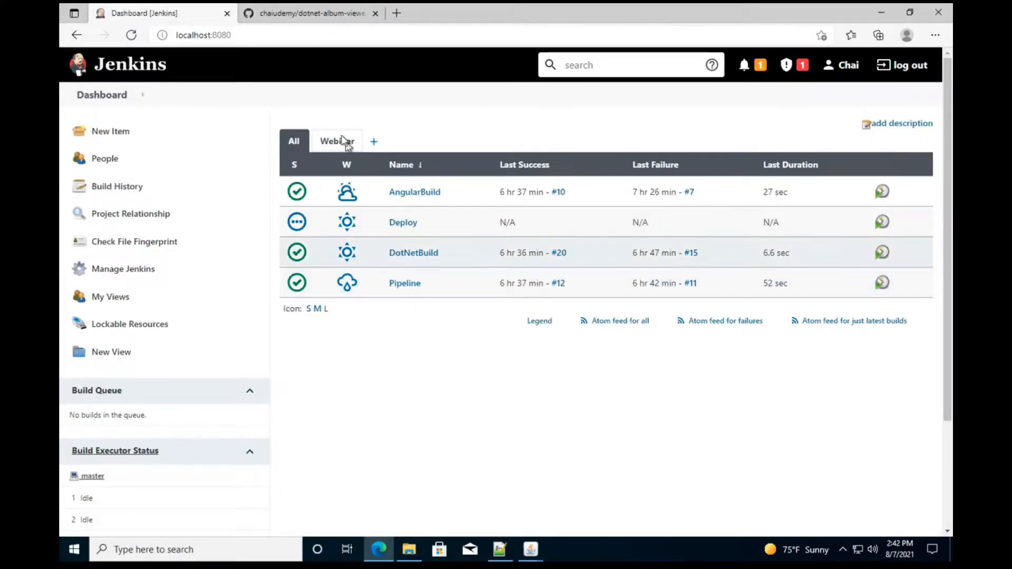
- View the Webinar view, then examine the src and AlbumViewerAngularSimple folders of the dotnet-album-viewer repository on GitHub and return to Jenkins
click(348, 150)
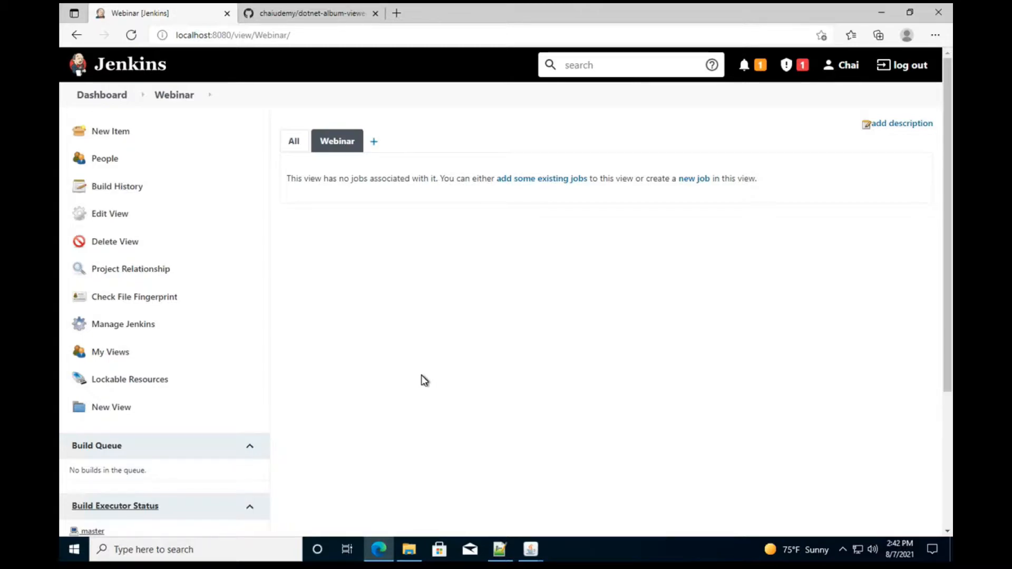
click(316, 16)
scroll(317, 125, up, 3)
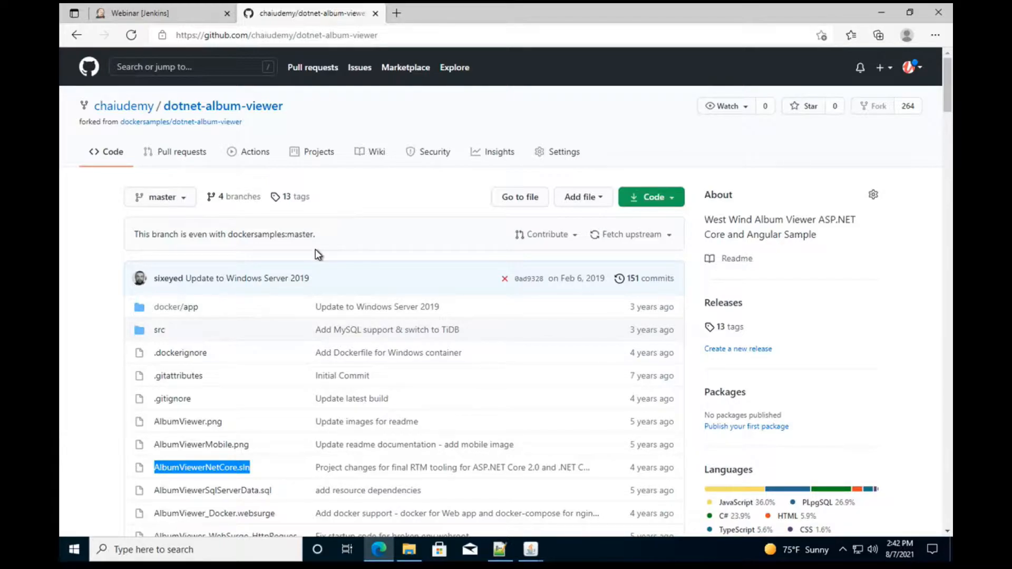
scroll(315, 249, down, 3)
scroll(253, 349, up, 2)
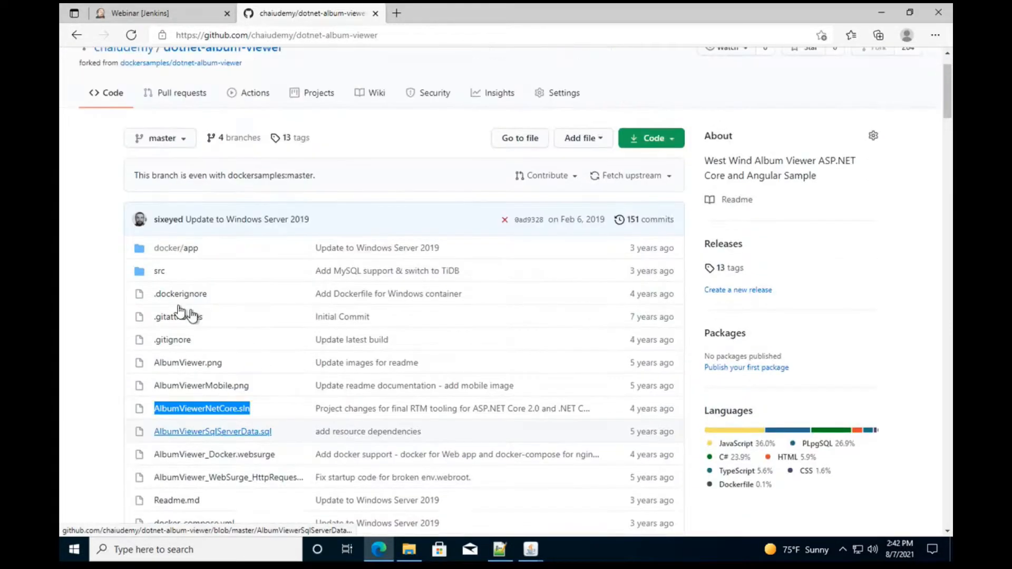
click(157, 273)
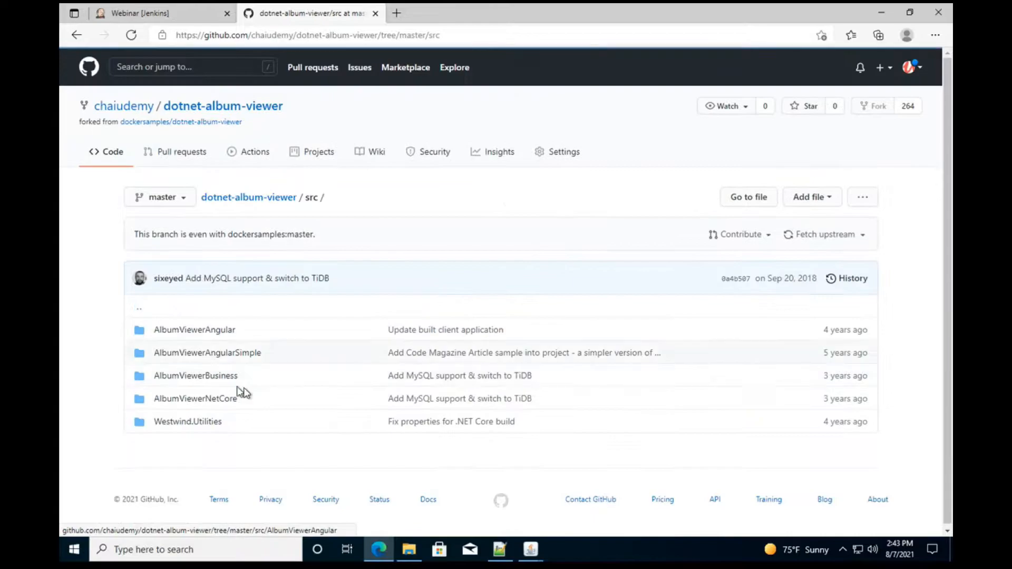
click(211, 356)
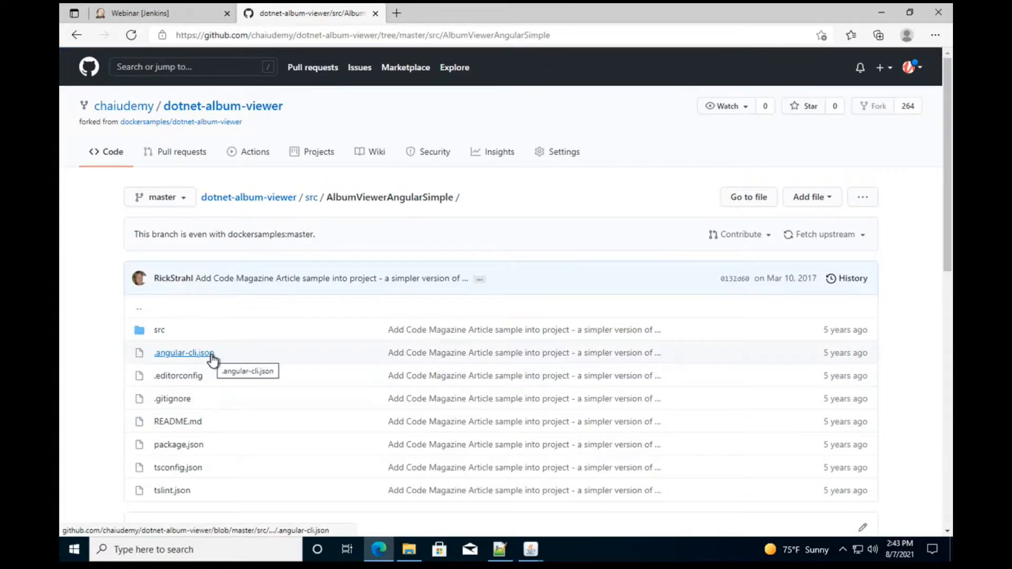
scroll(238, 447, down, 1)
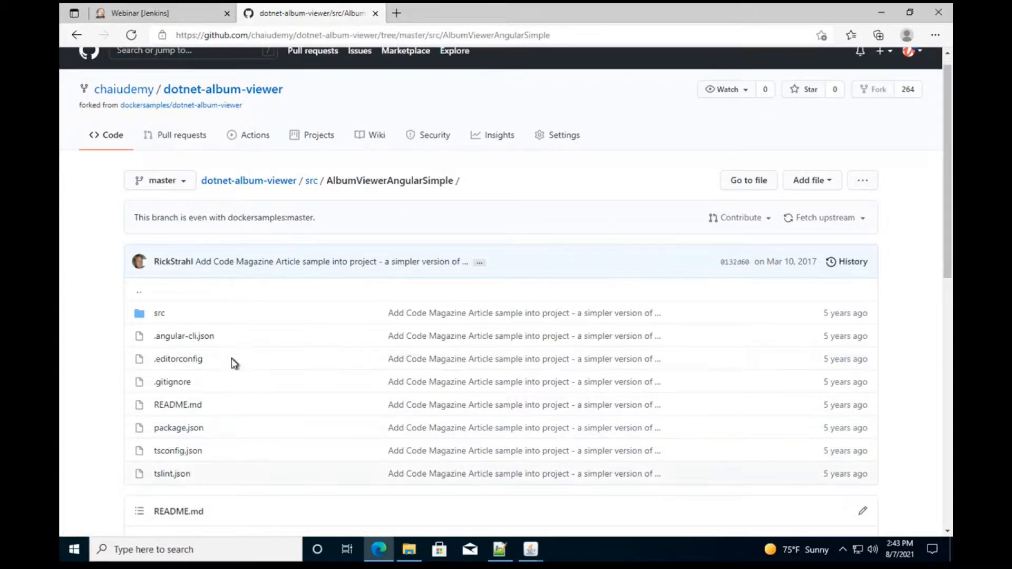
scroll(232, 362, up, 1)
click(311, 200)
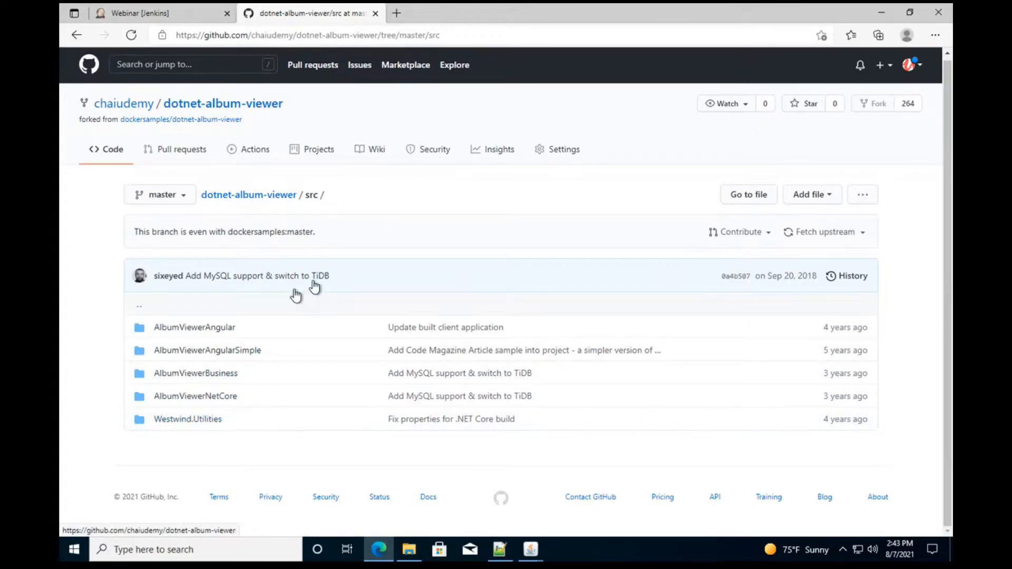
click(247, 197)
click(173, 10)
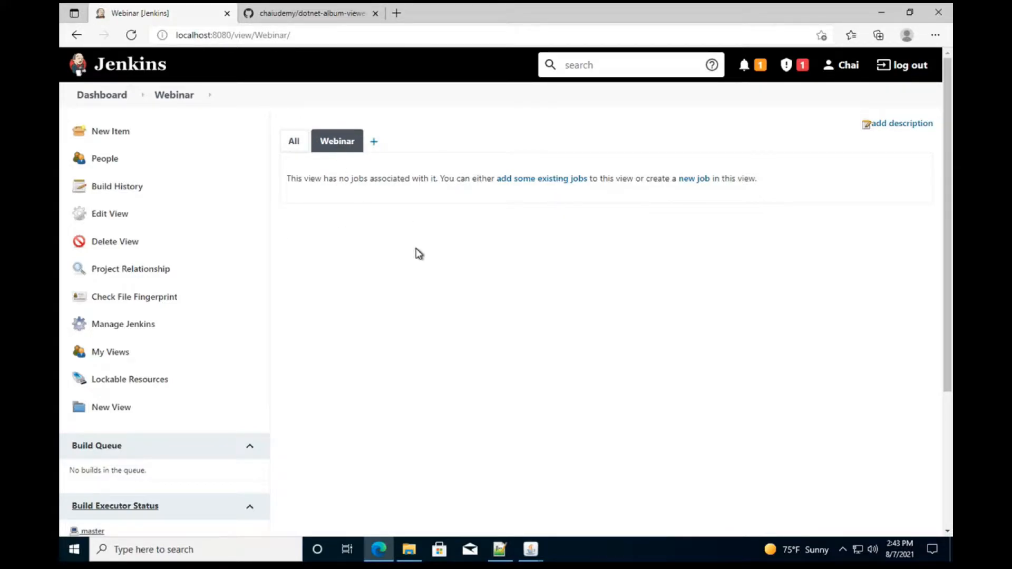
click(375, 142)
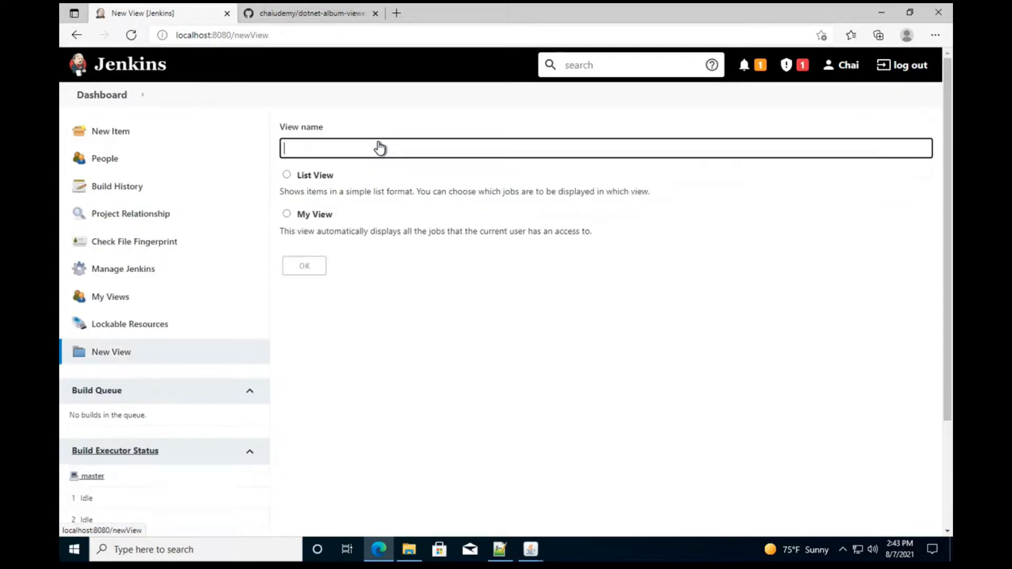
click(286, 174)
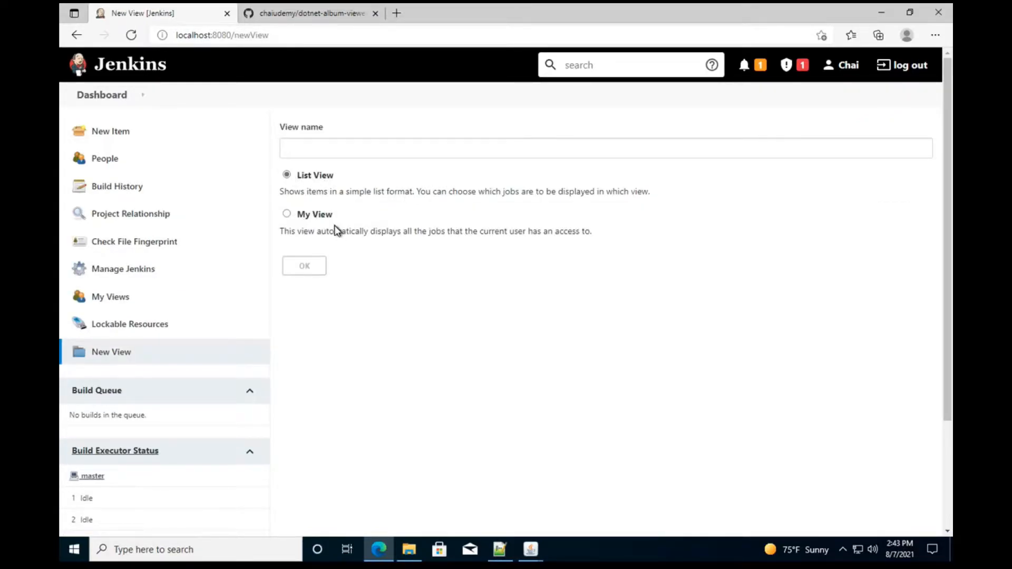
click(341, 148)
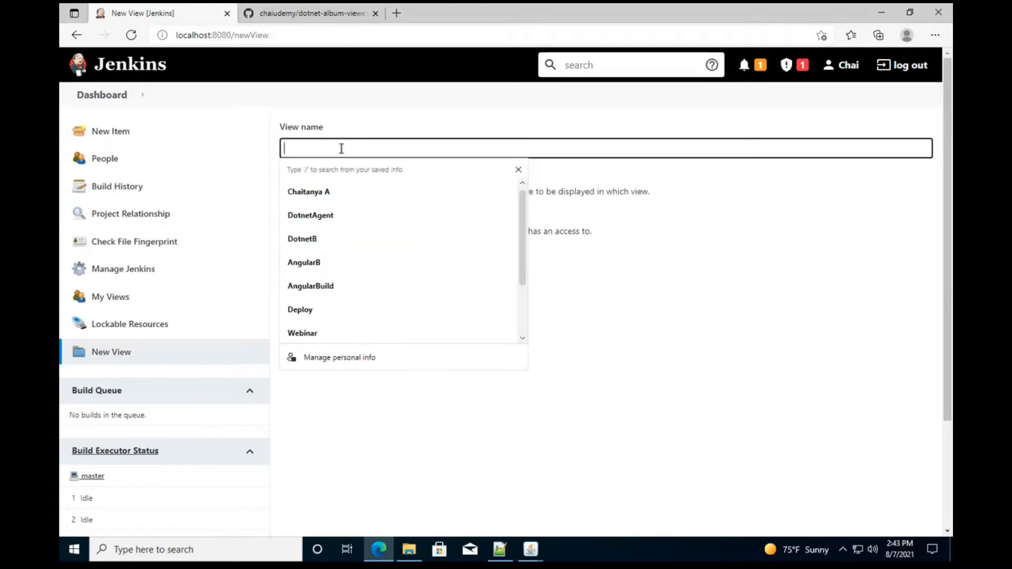
click(107, 96)
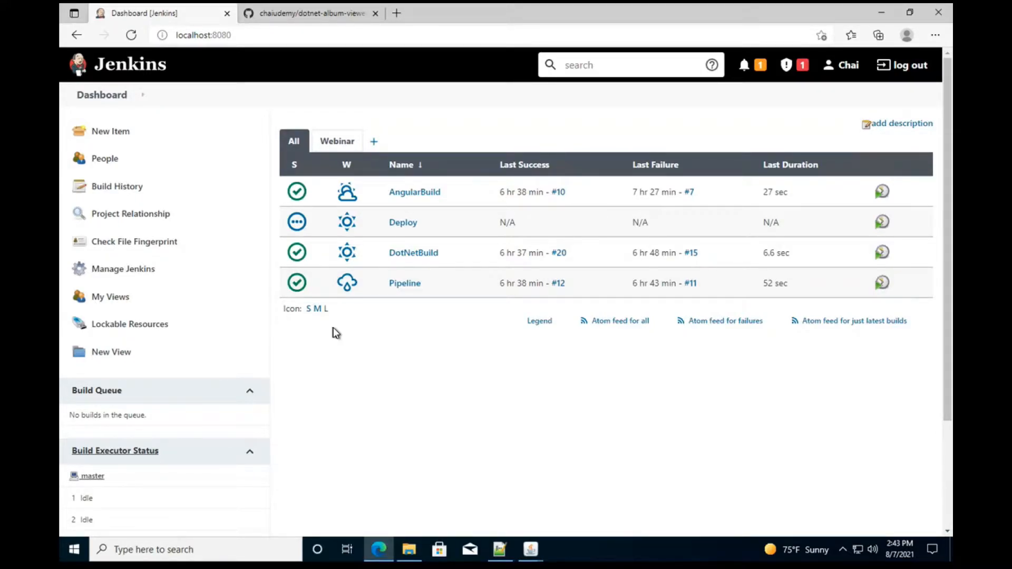
- Start a new item in the Webinar view and name it AlbumViewer_DotnetJob
click(338, 145)
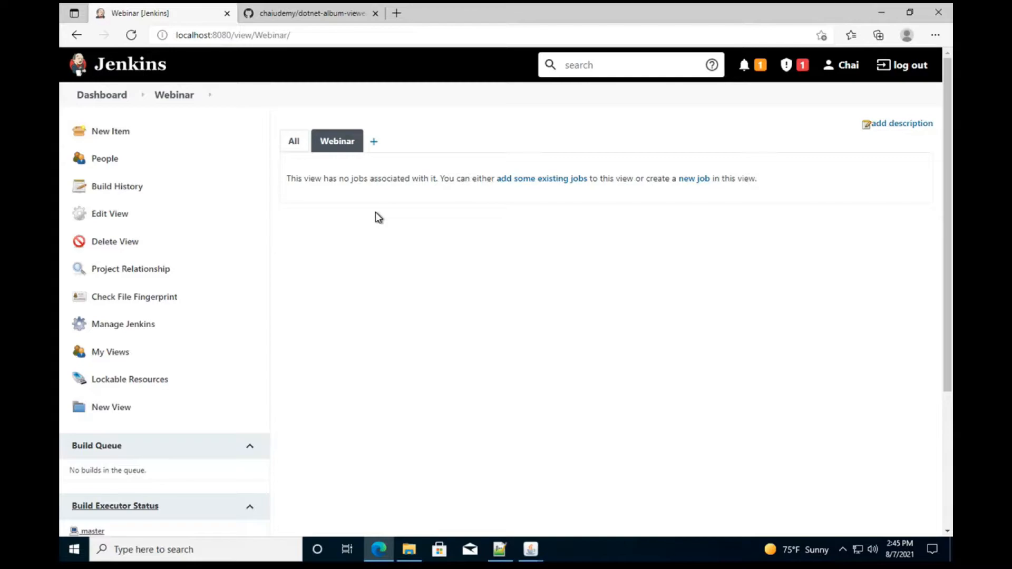
click(121, 132)
click(341, 174)
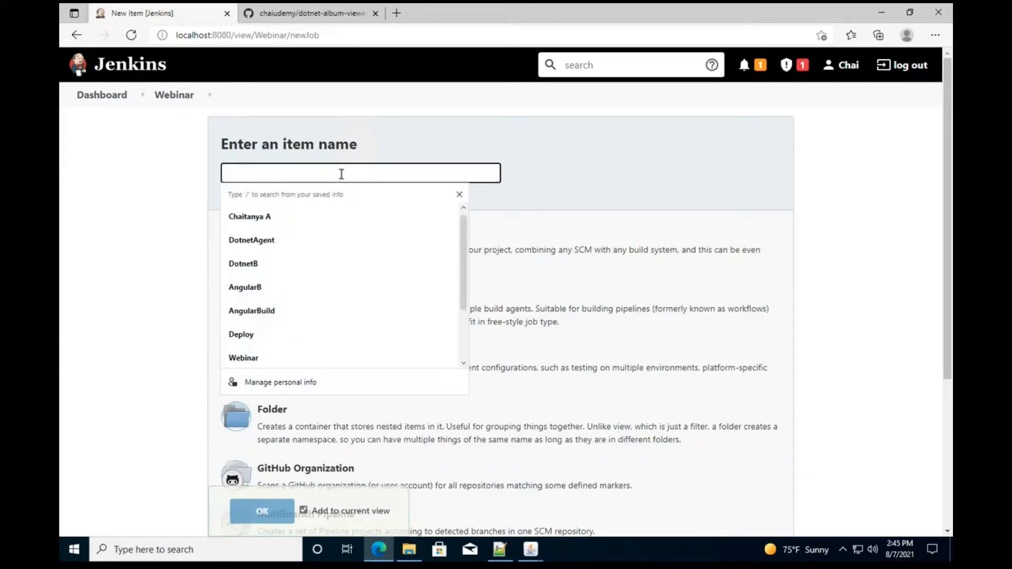
text(Dotnet)
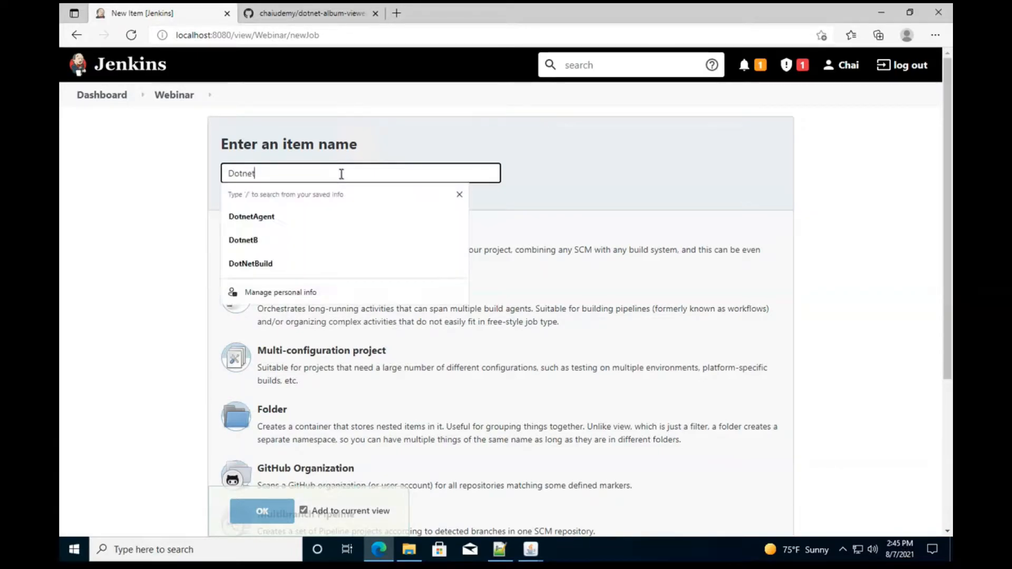
key(BackSpace)
key(ctrl+a)
key(BackSpace)
text(AlbumViewer_D)
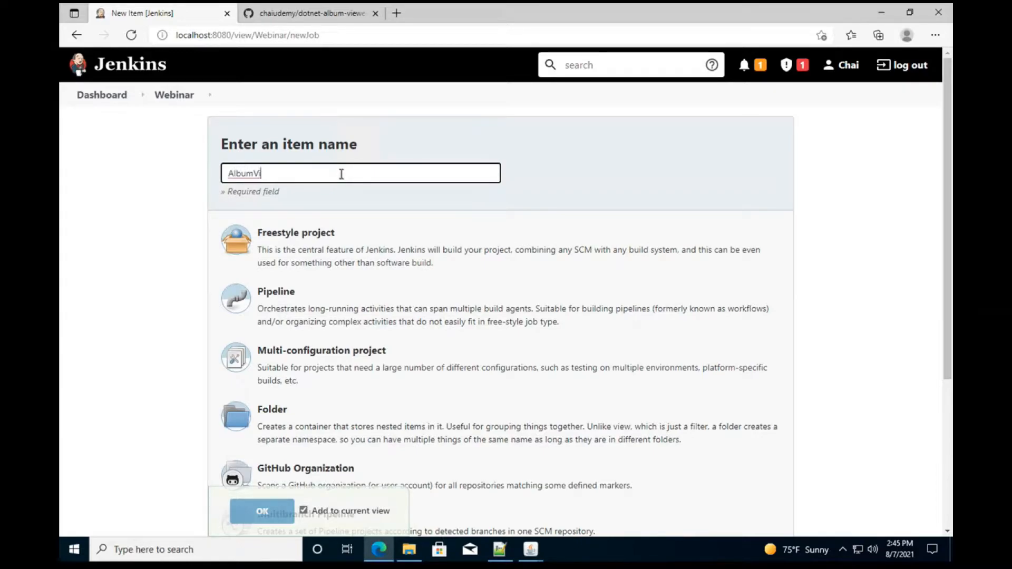
text(otn)
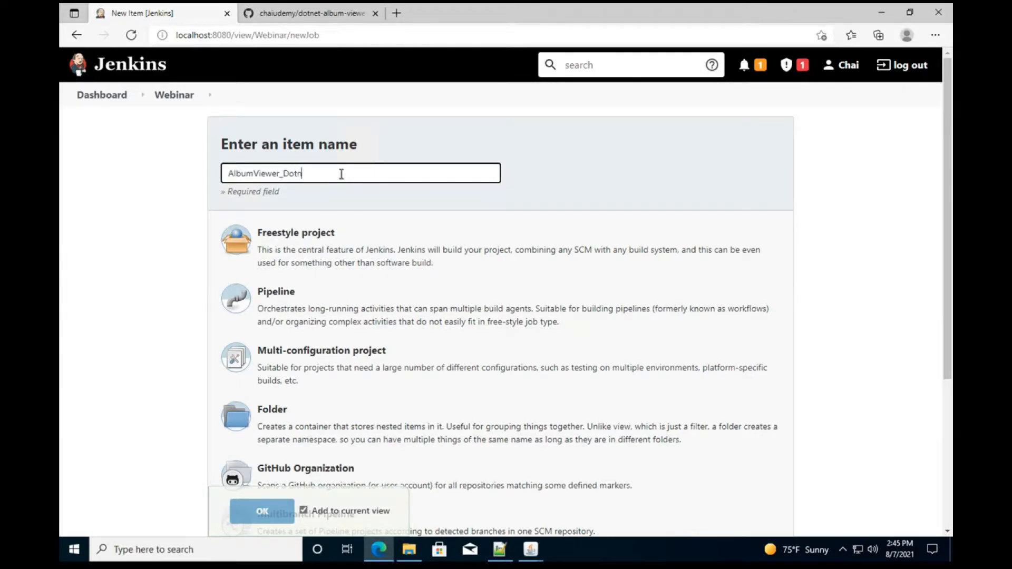
text(etJob)
- Choose Freestyle project as the item type and create the job in the current view
click(325, 245)
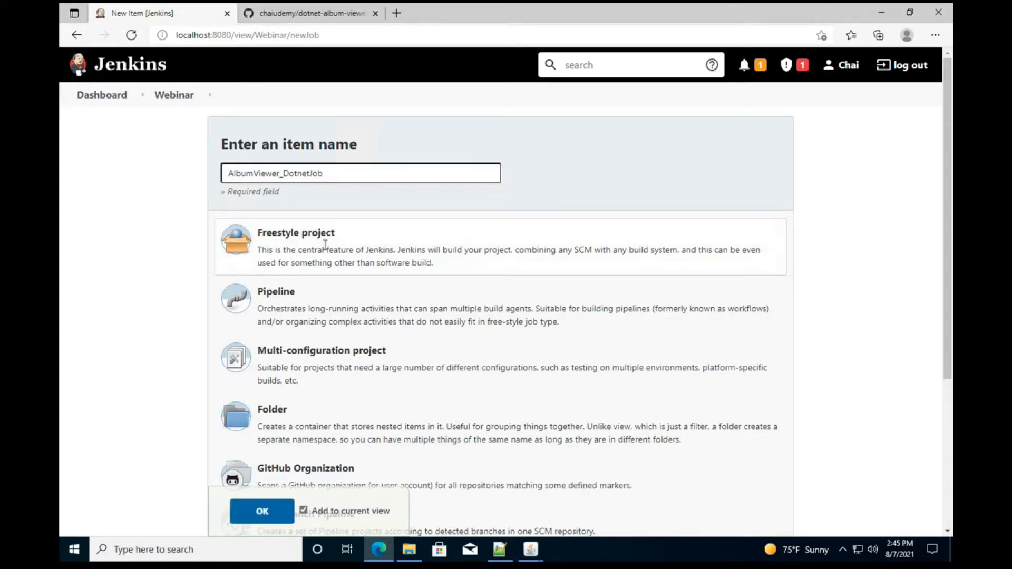
click(307, 319)
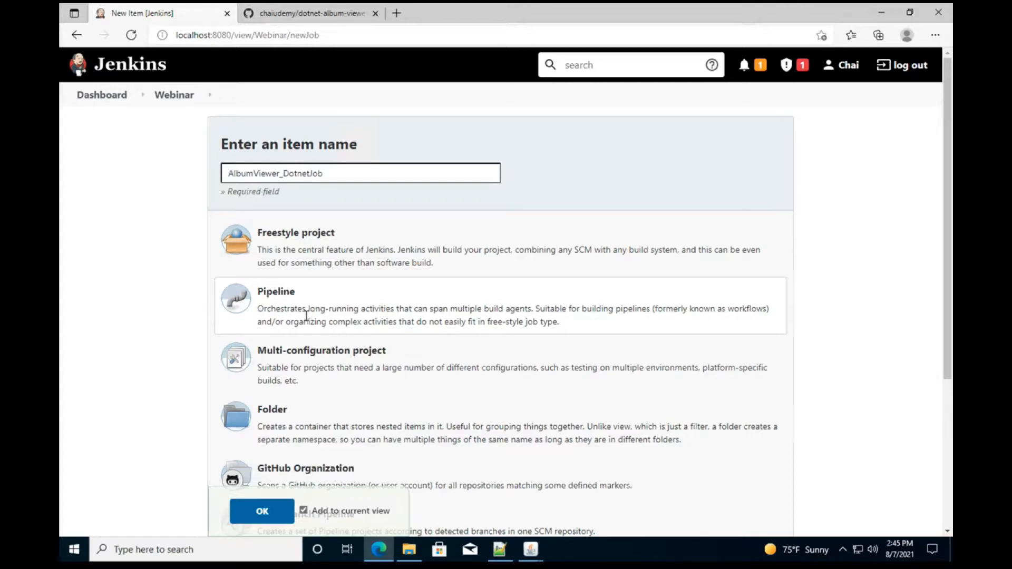
click(307, 258)
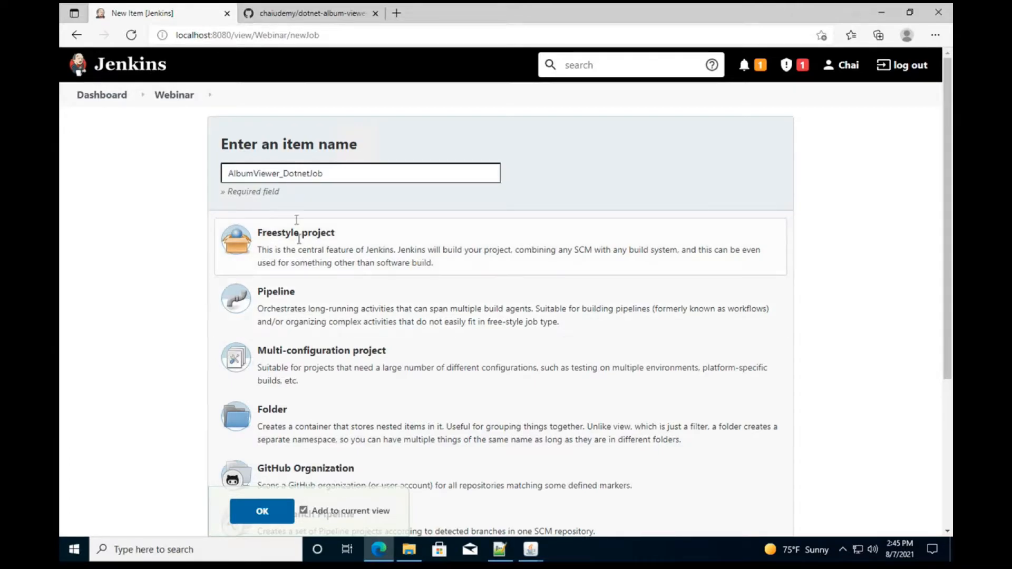
click(260, 511)
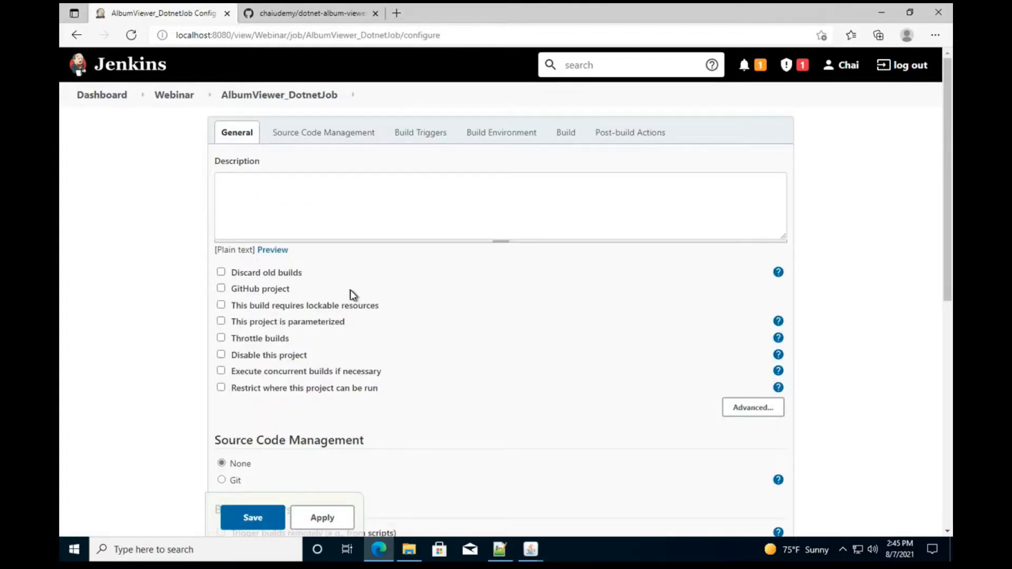
- Examine the new job's configuration sections, from the general options to post-build actions, and glance at the GitHub repository
scroll(353, 293, down, 1)
scroll(407, 383, down, 3)
scroll(406, 383, up, 4)
click(356, 133)
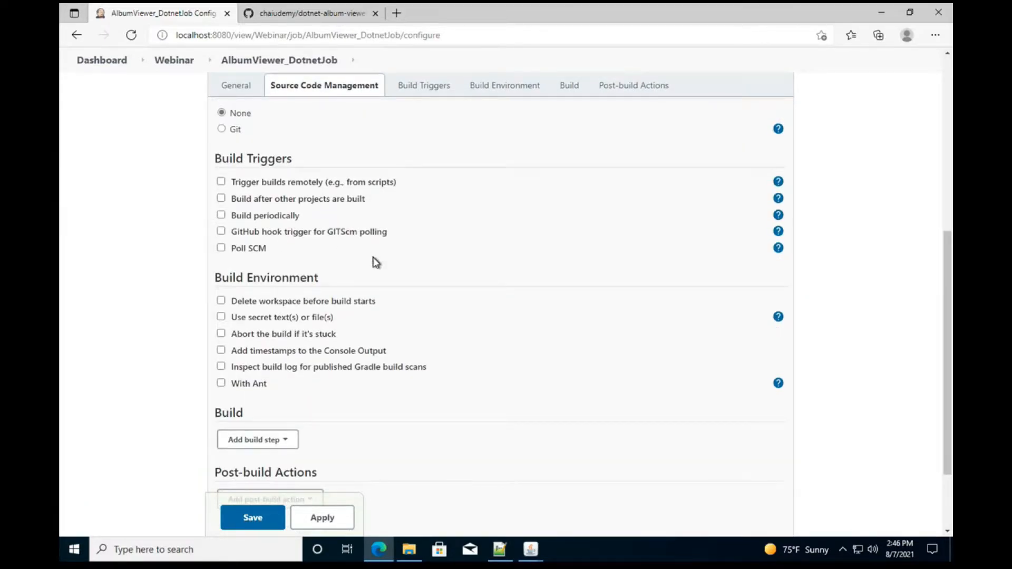
scroll(375, 262, up, 2)
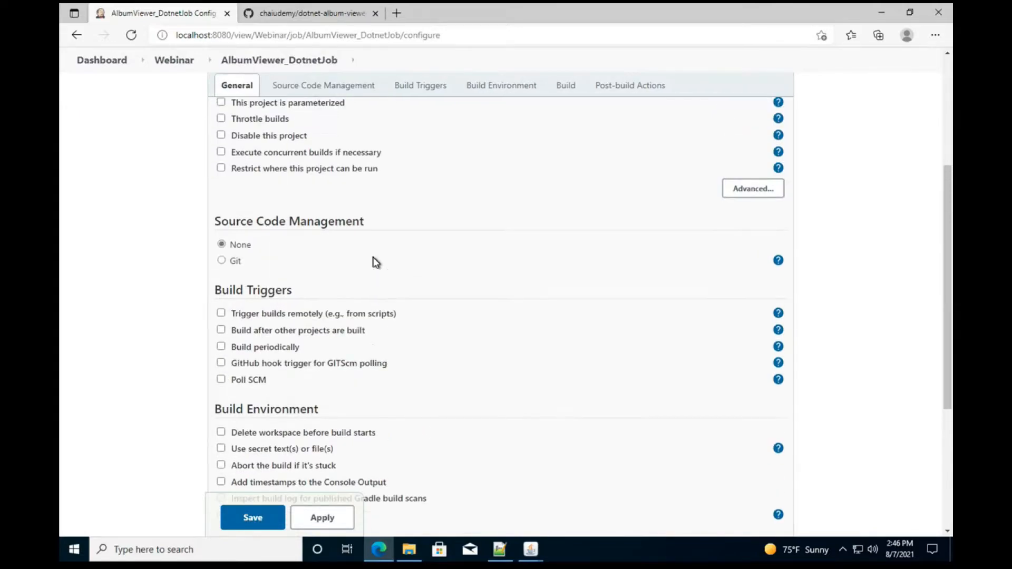
scroll(376, 262, up, 1)
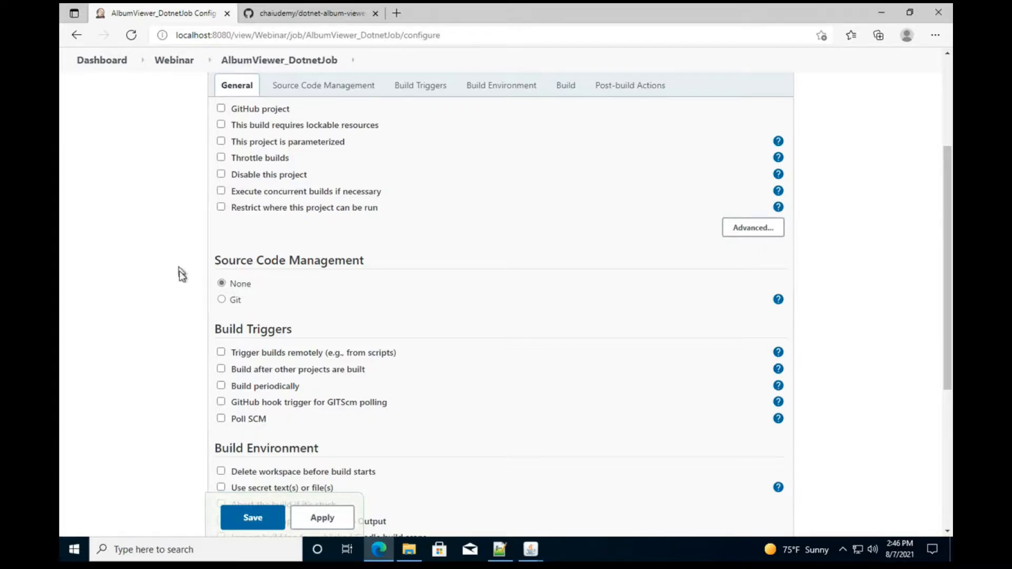
click(278, 10)
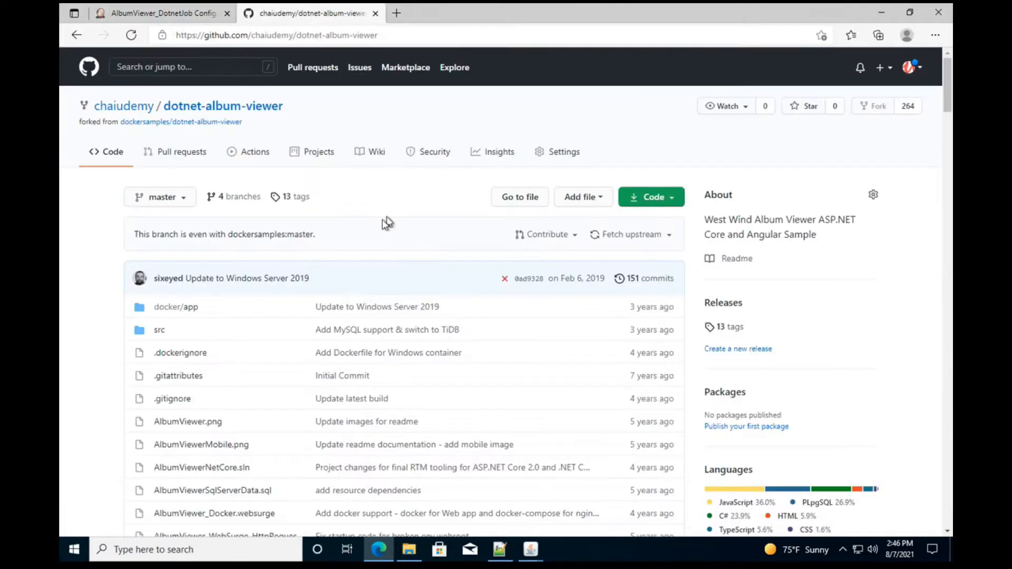
click(178, 10)
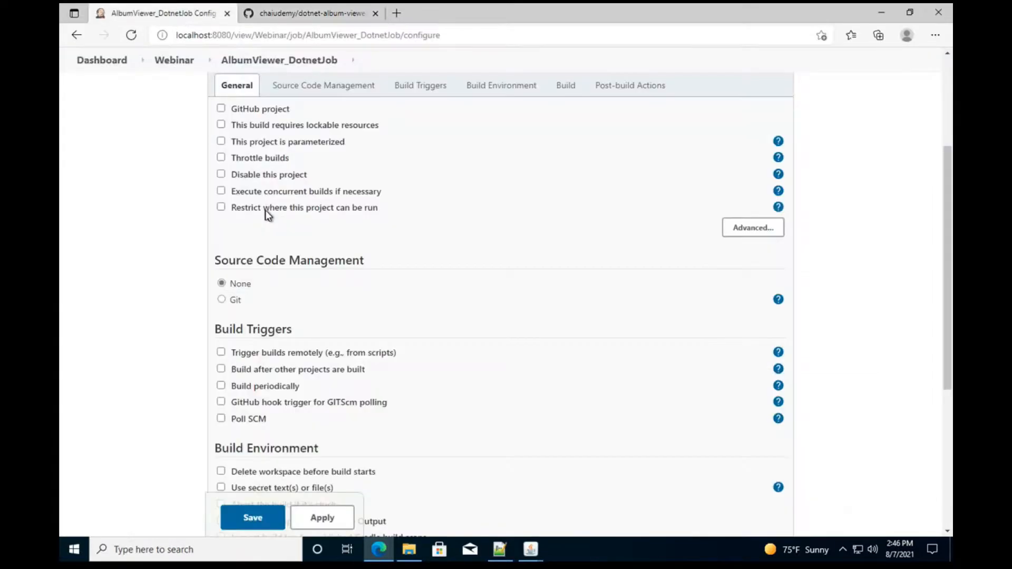
- Set the job's source code management to Git, using the HTTPS clone URL copied from the dotnet-album-viewer GitHub repository
click(221, 300)
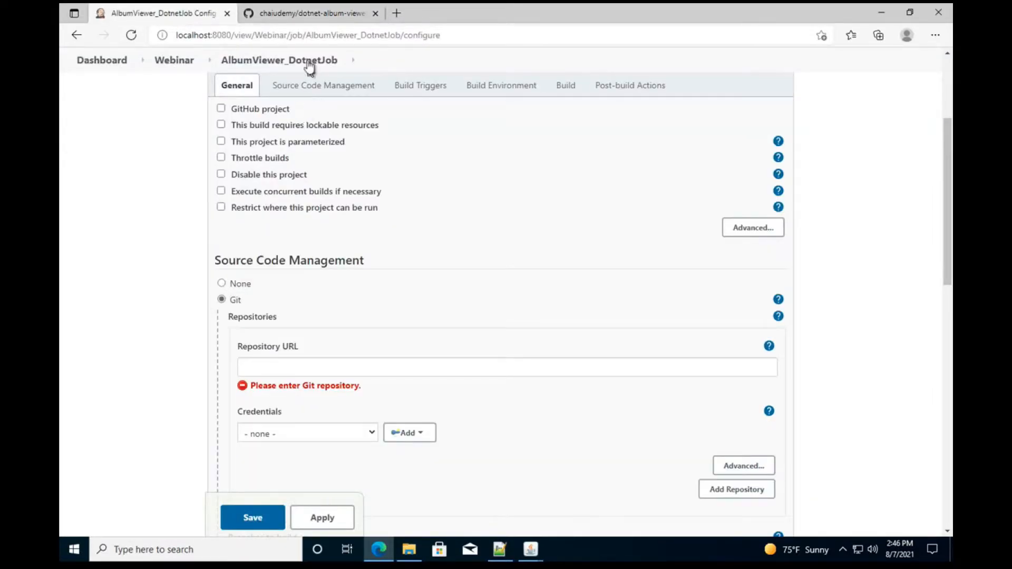
click(311, 13)
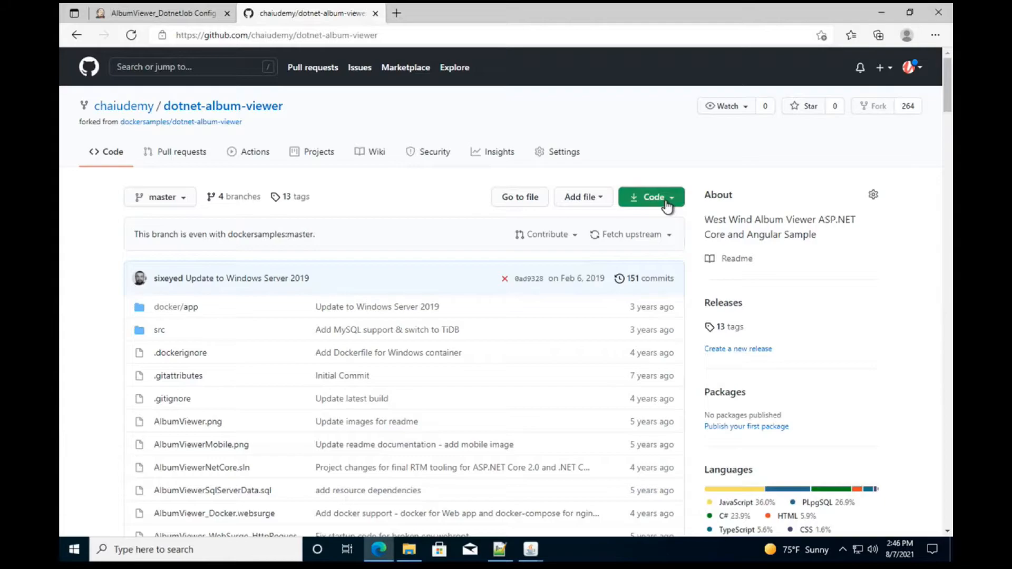
click(666, 203)
click(655, 272)
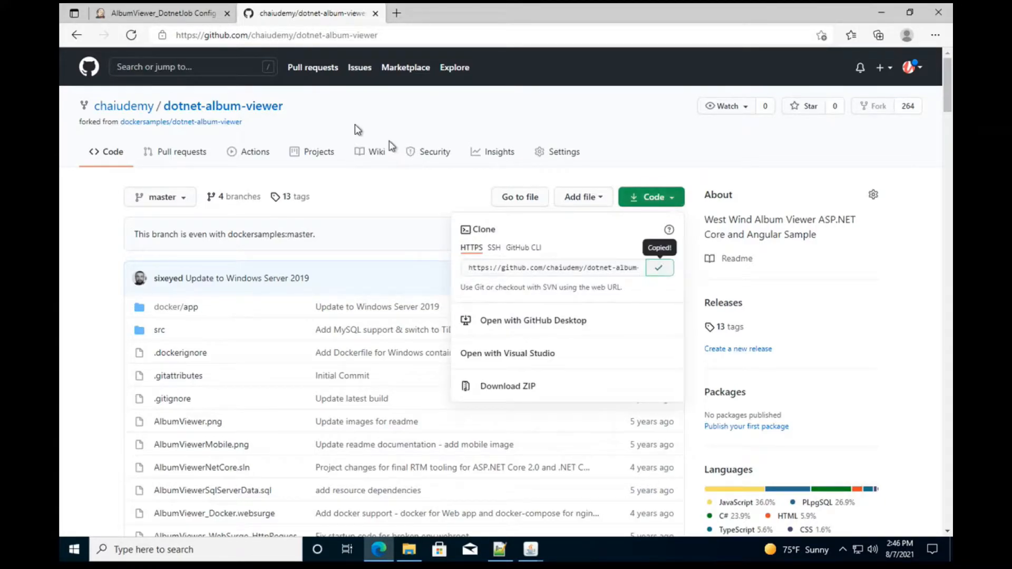
click(177, 15)
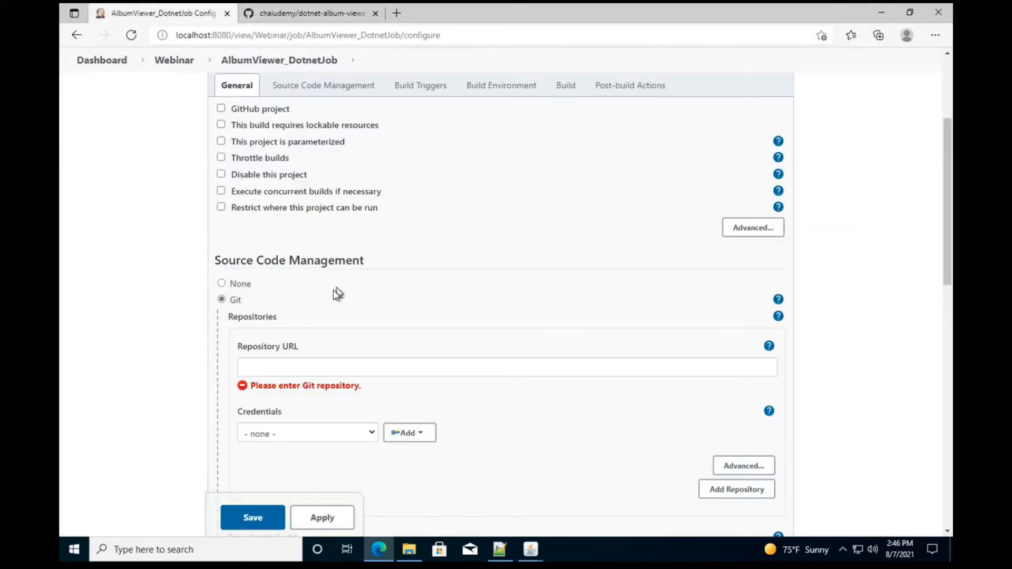
click(327, 366)
key(ctrl+v)
scroll(400, 401, down, 1)
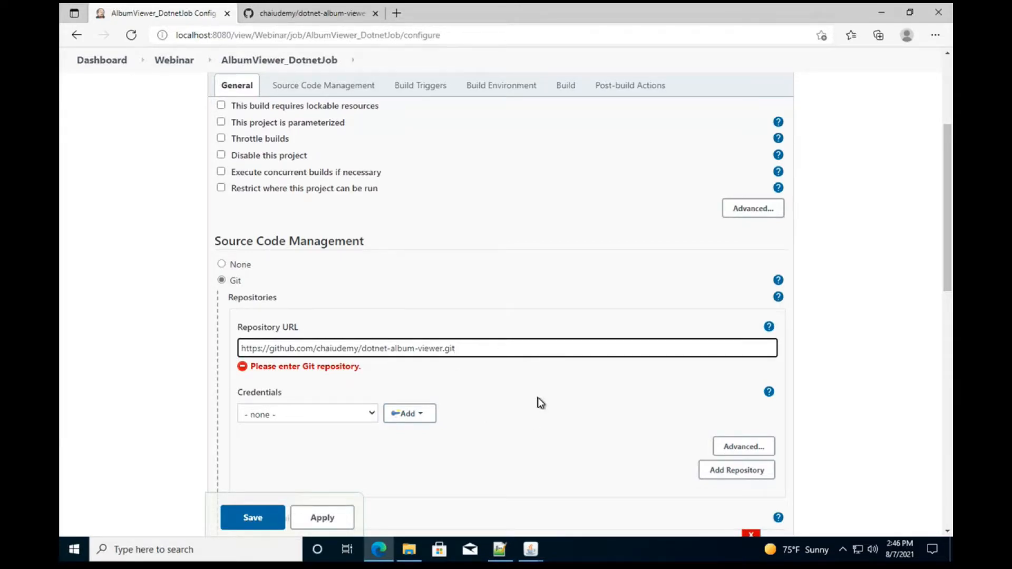
- Start adding a Jenkins credential for the repository, keeping the unrestricted global domain, the Username with password kind and the Global scope
click(406, 417)
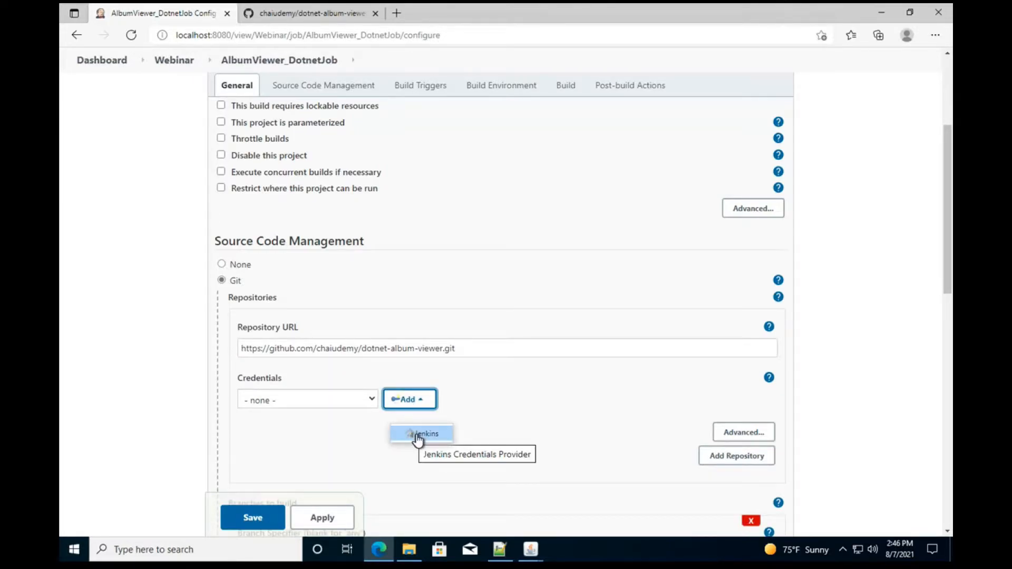
click(416, 435)
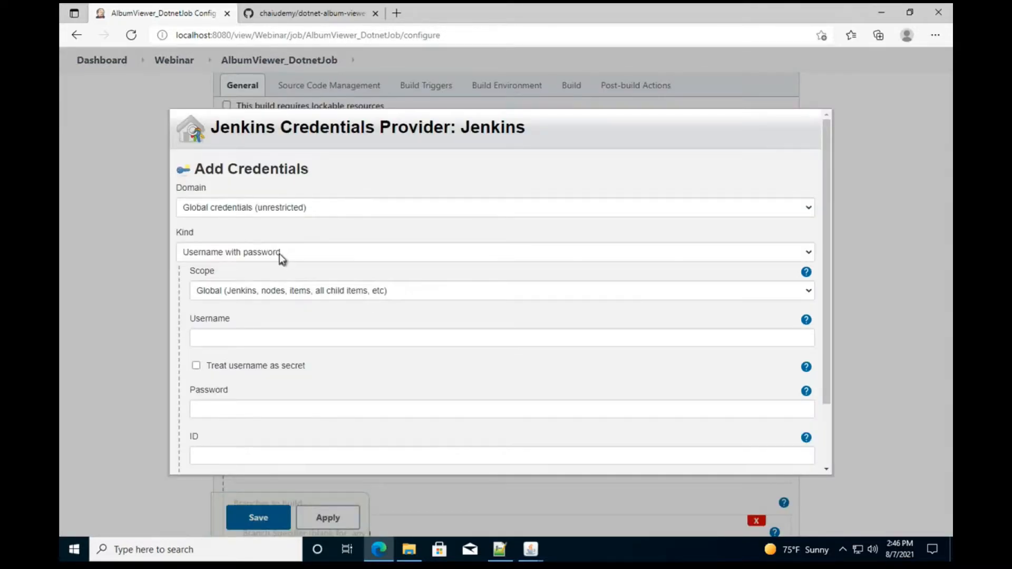
scroll(277, 298, down, 1)
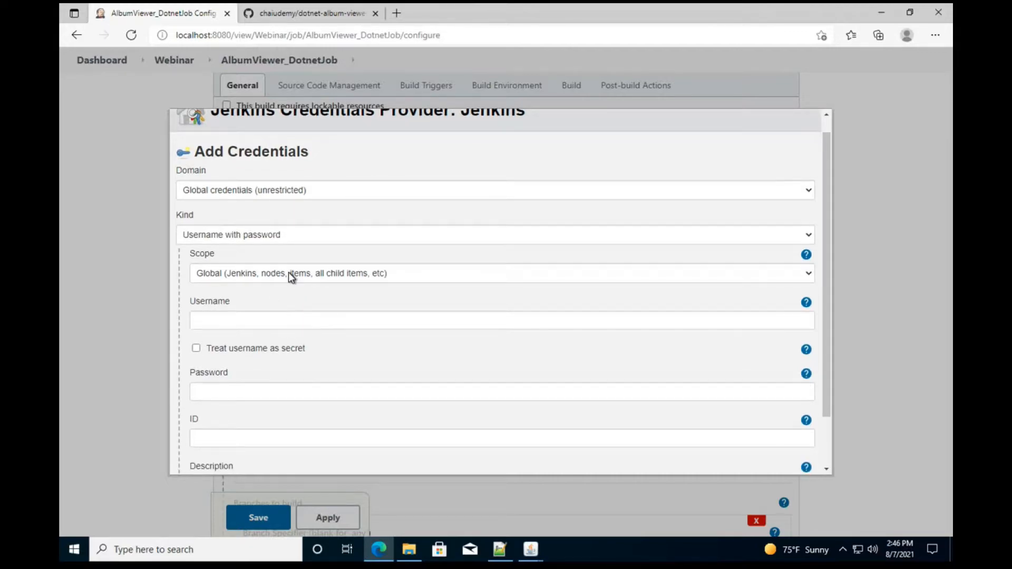
click(289, 272)
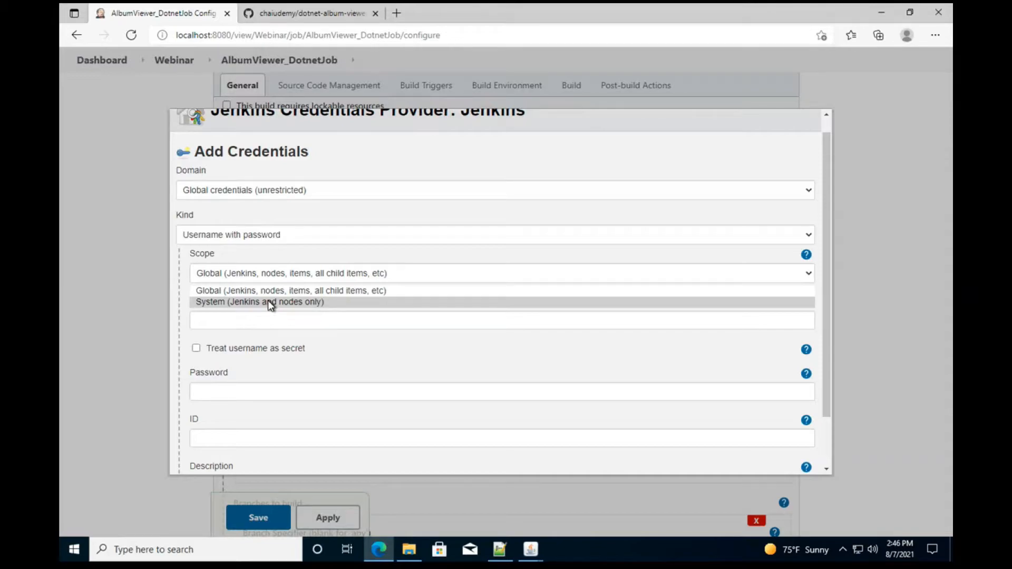
scroll(290, 265, up, 1)
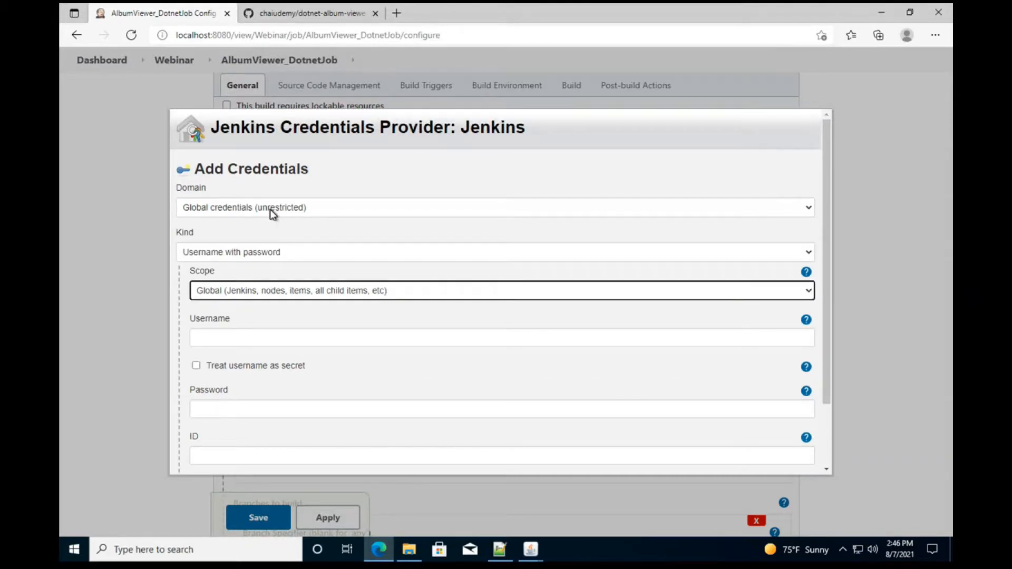
click(270, 210)
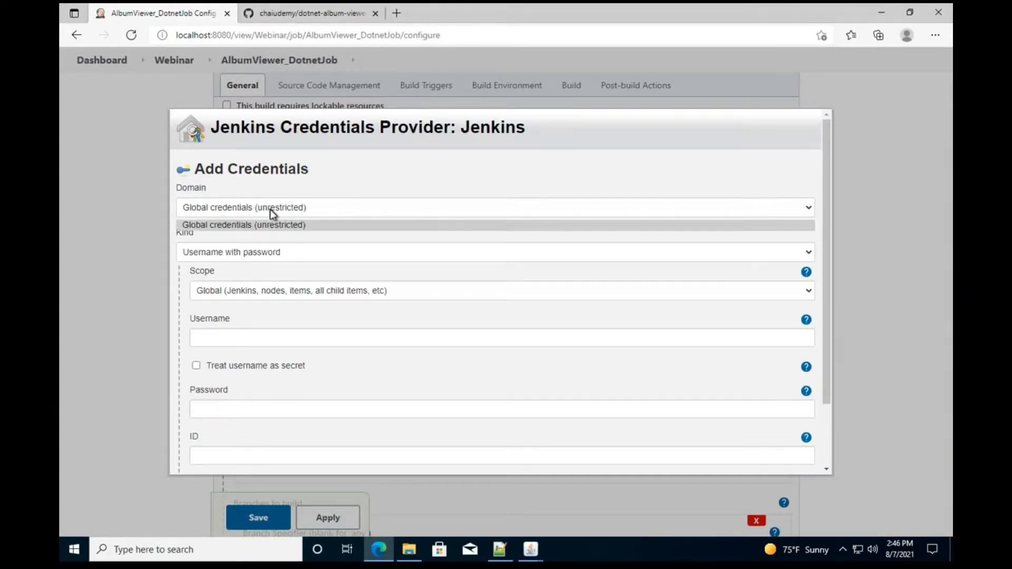
click(253, 268)
click(256, 253)
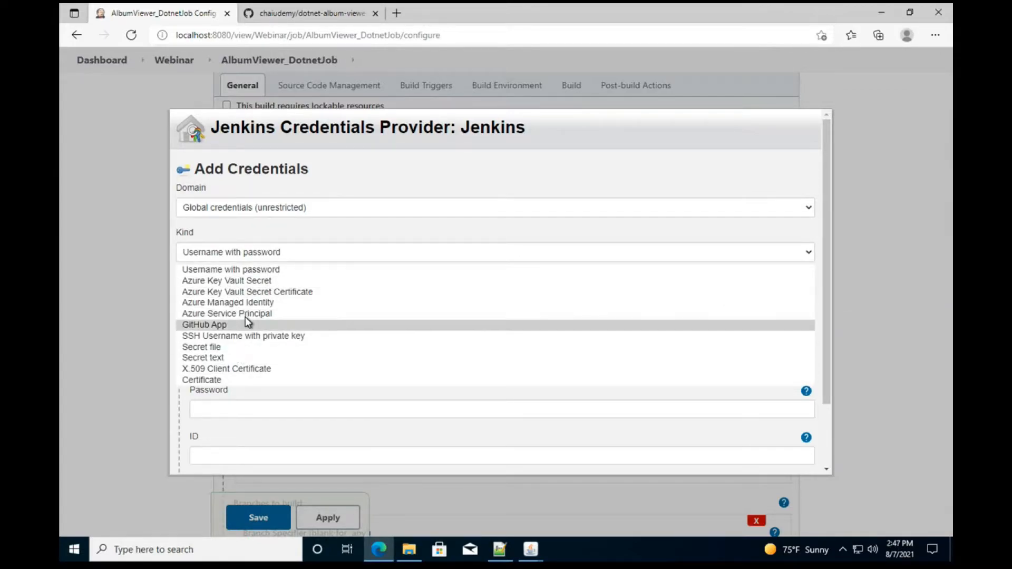
click(258, 269)
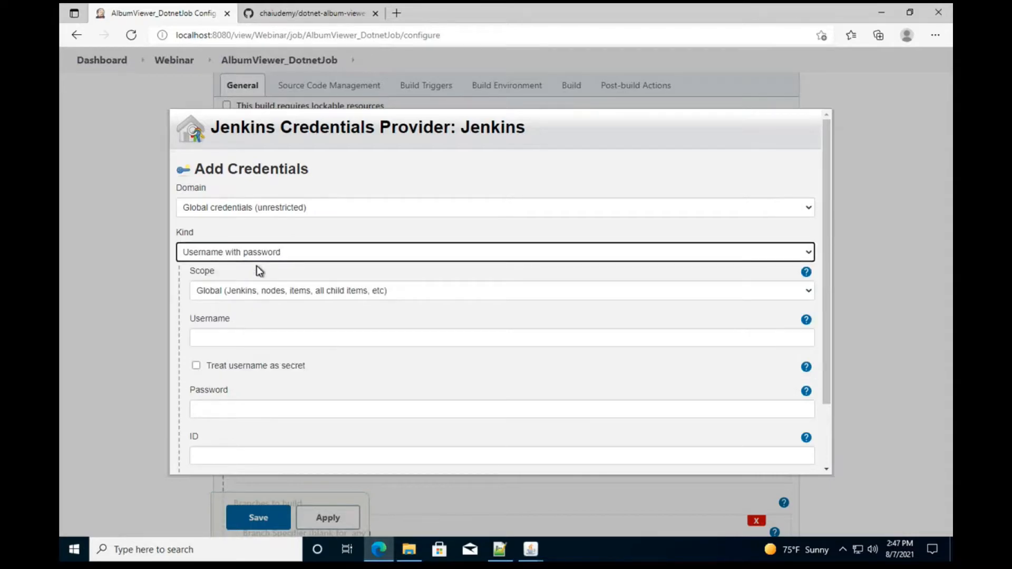
click(281, 254)
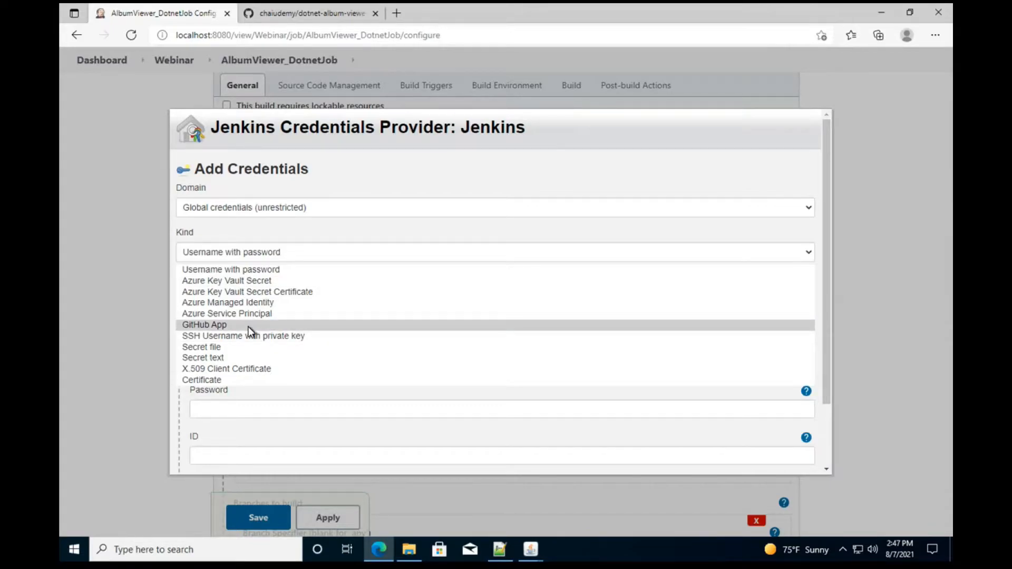
click(259, 224)
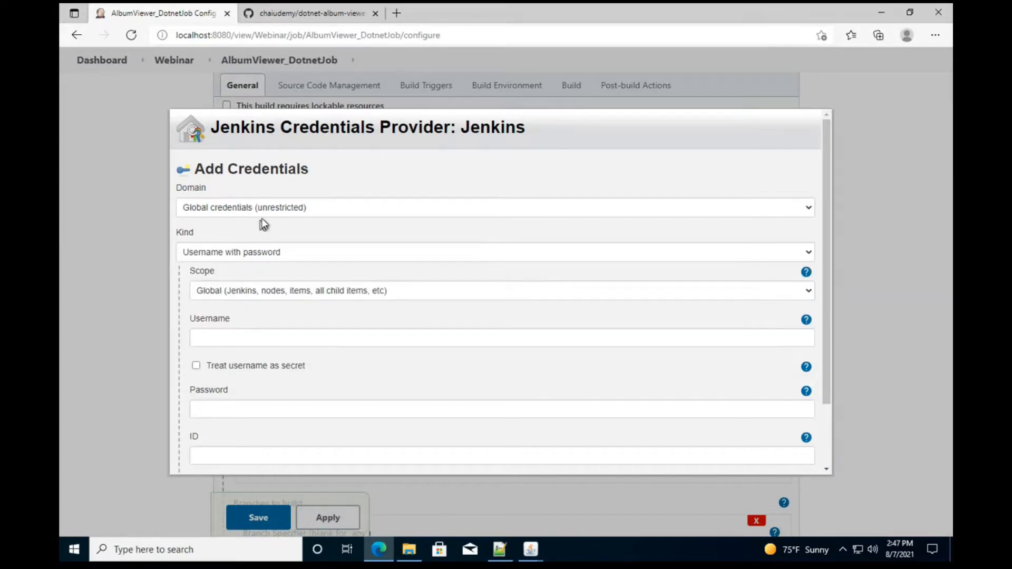
scroll(248, 333, down, 1)
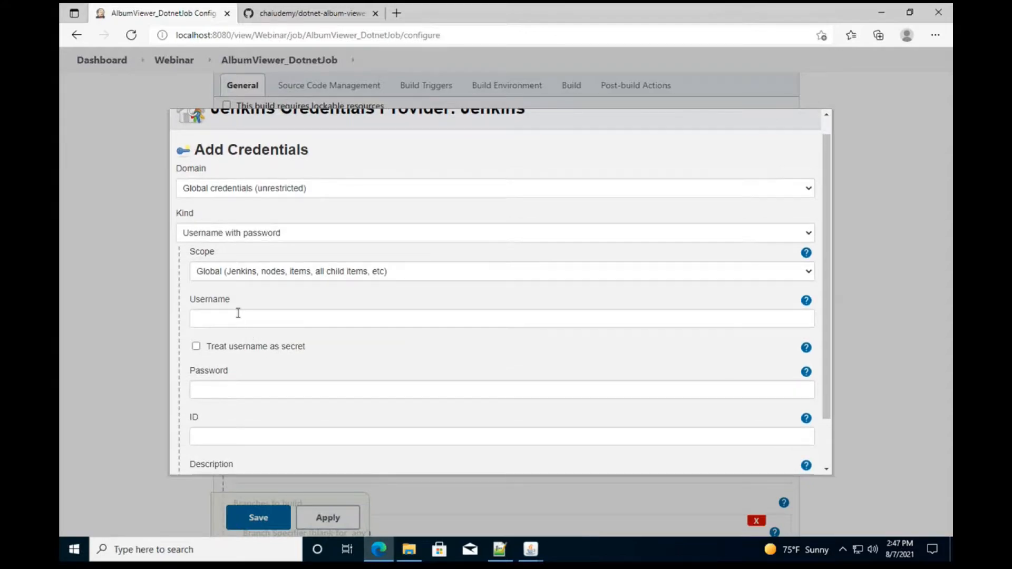
- Enter the GitHub account's username and password for the new credential
click(240, 317)
click(221, 361)
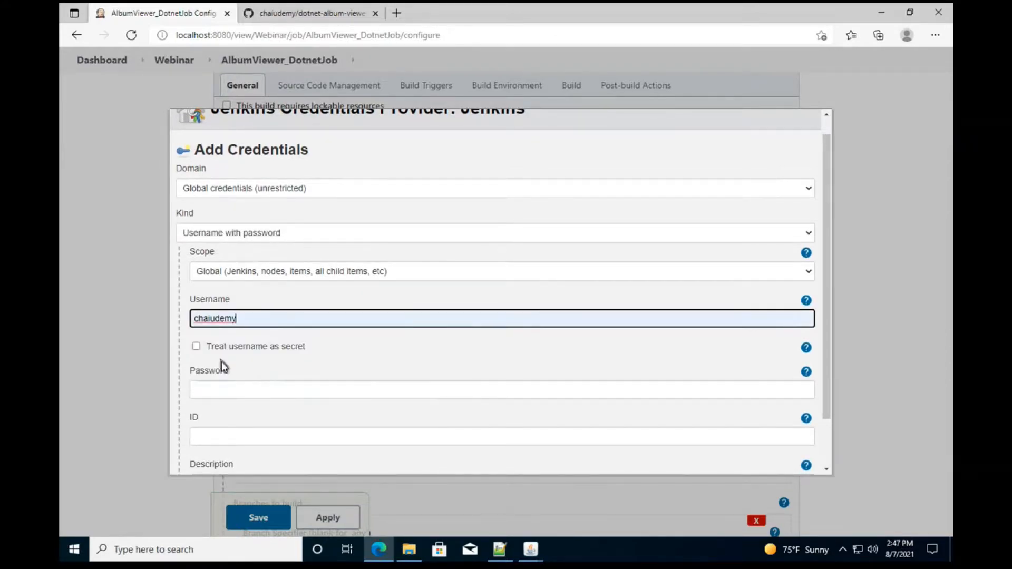
click(226, 386)
text(••••)
key(BackSpace)
key(BackSpace)
key(BackSpace)
key(BackSpace)
text(••)
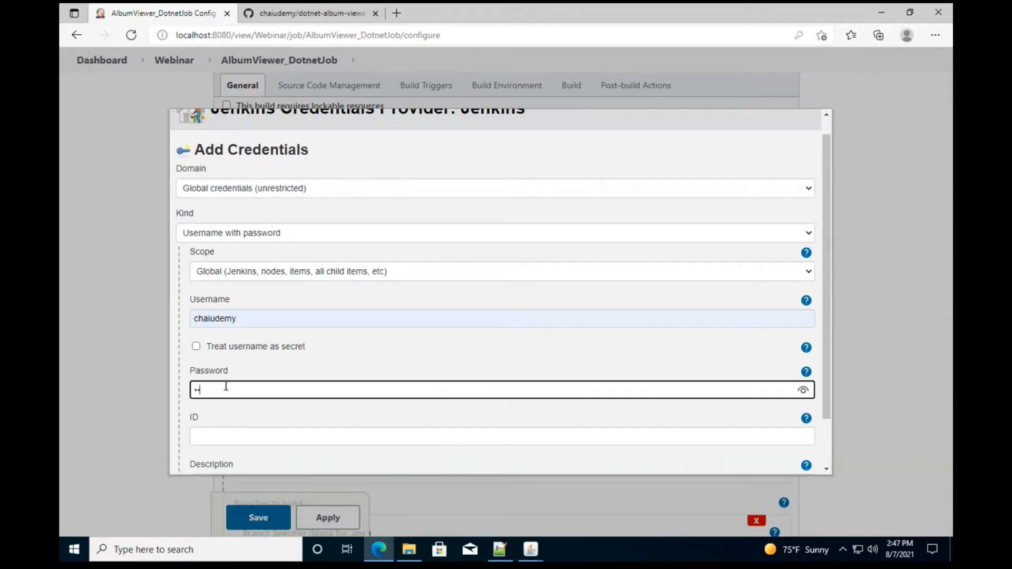
text(•••••••••••)
scroll(267, 408, down, 1)
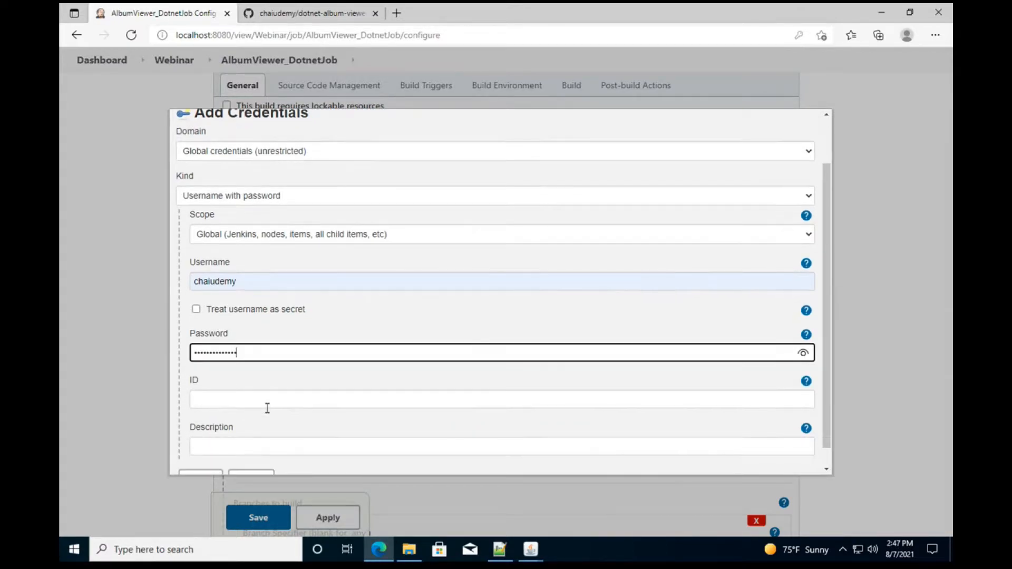
scroll(267, 408, down, 1)
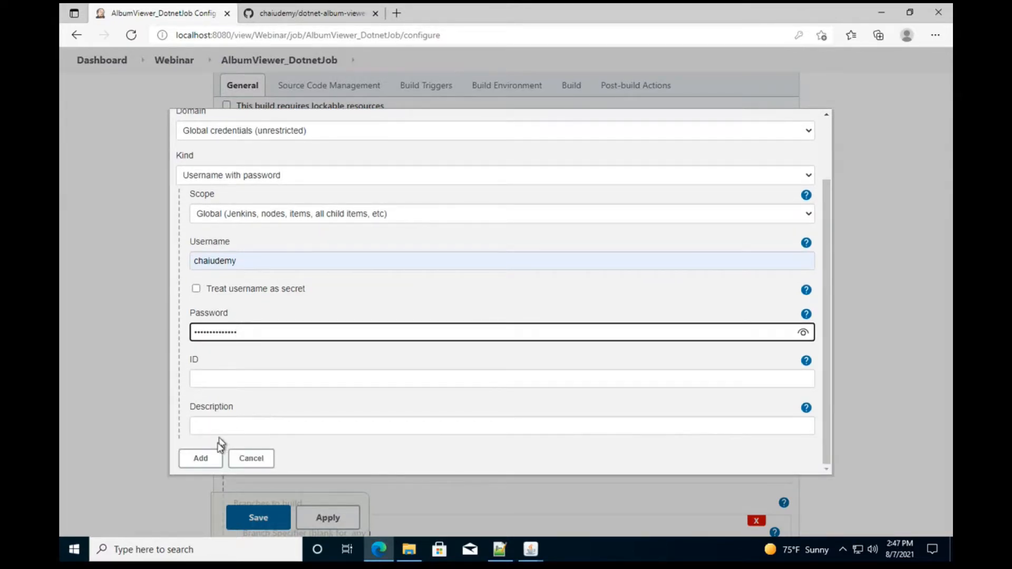
- Add the new credential to Jenkins and select the first listed GitHub account credential for the repository
click(209, 460)
click(355, 405)
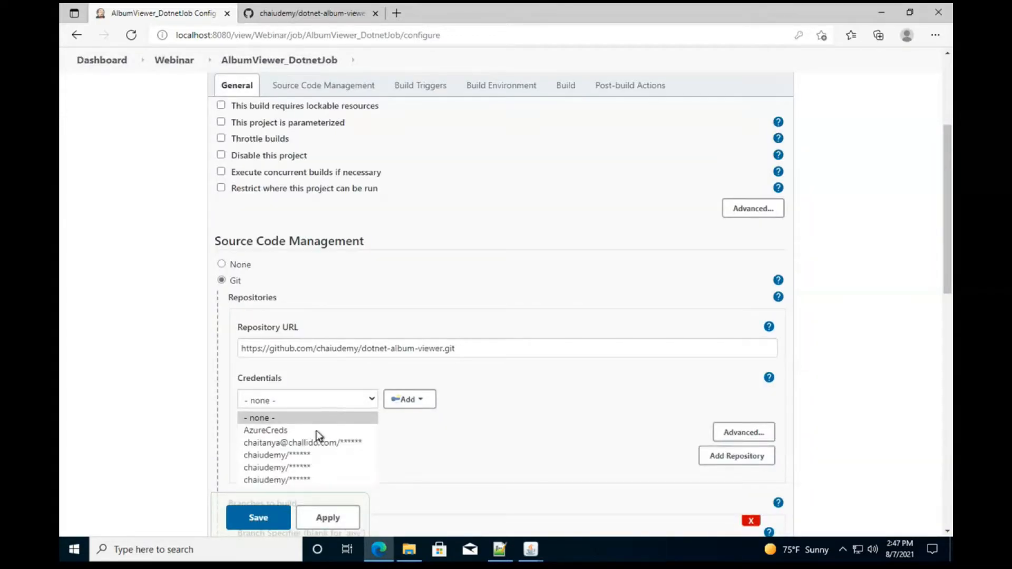
click(285, 454)
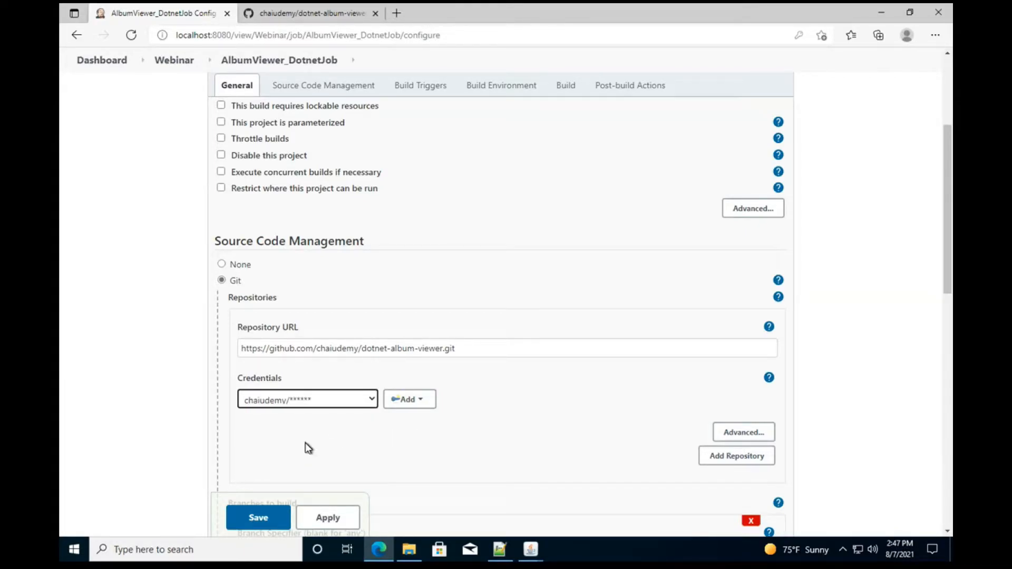
- Clear the branch specifier so that any branch of the repository is built
scroll(422, 413, down, 1)
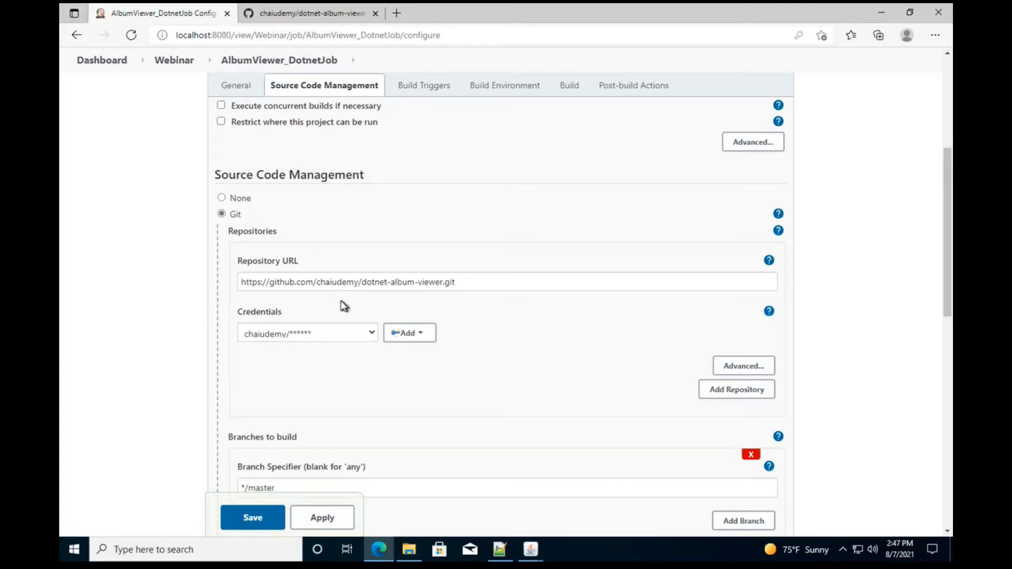
scroll(337, 296, down, 1)
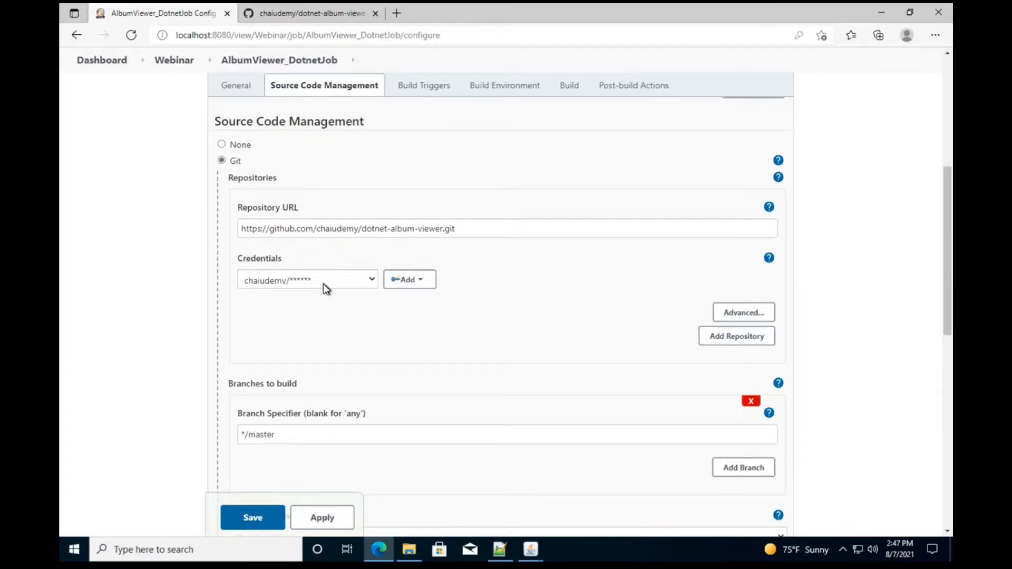
scroll(325, 287, down, 1)
scroll(361, 411, down, 1)
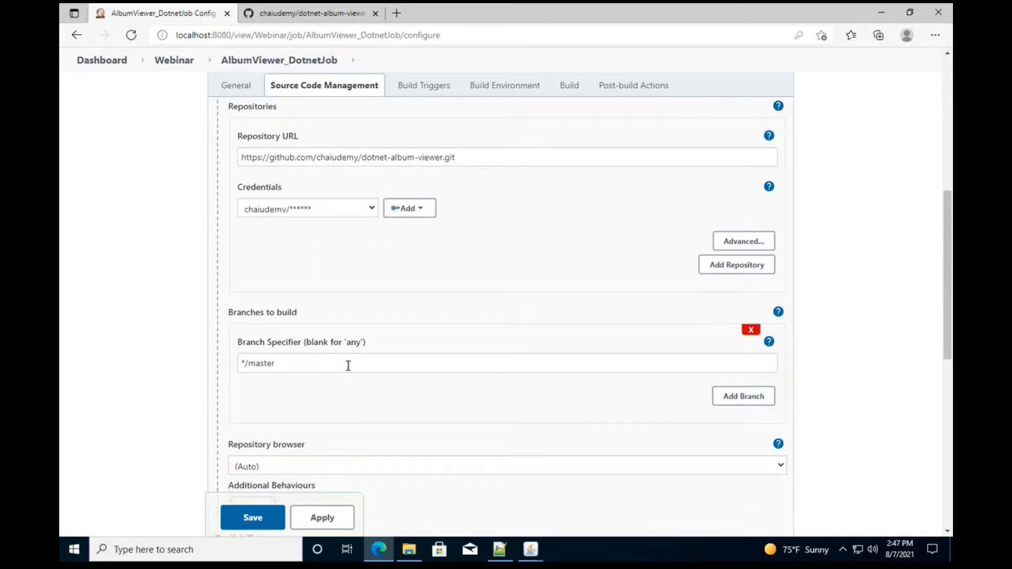
double_click(348, 363)
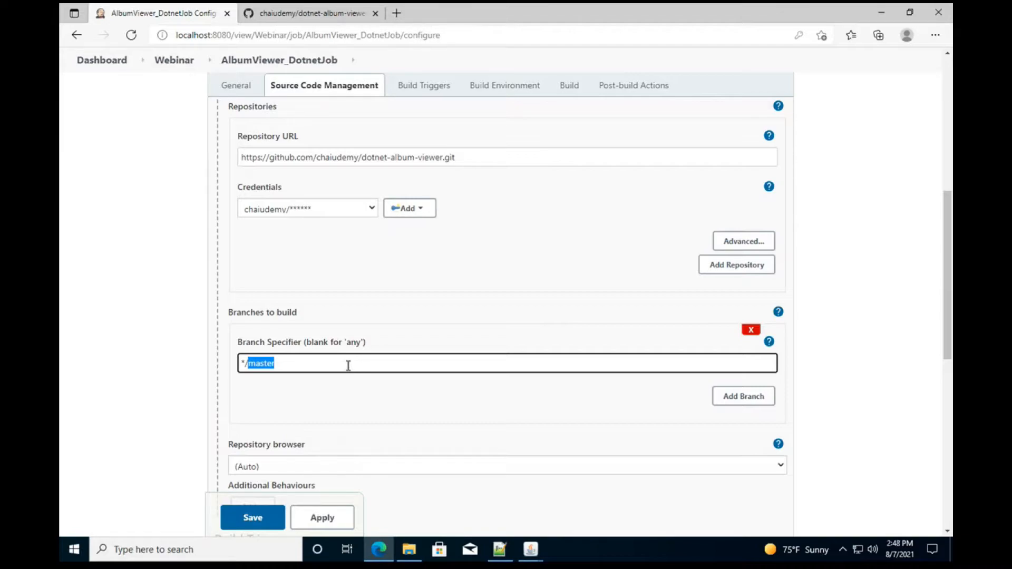
double_click(308, 360)
click(308, 359)
triple_click(307, 360)
key(BackSpace)
- Enable the Trigger builds remotely option to view its authentication token field and trigger URL, and disable it again
scroll(331, 387, down, 2)
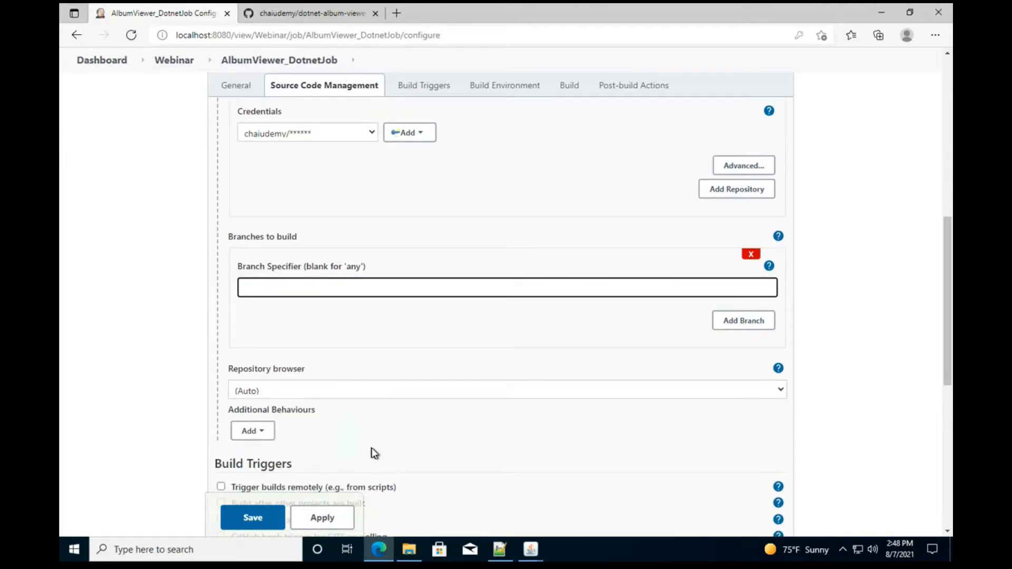
scroll(374, 453, down, 1)
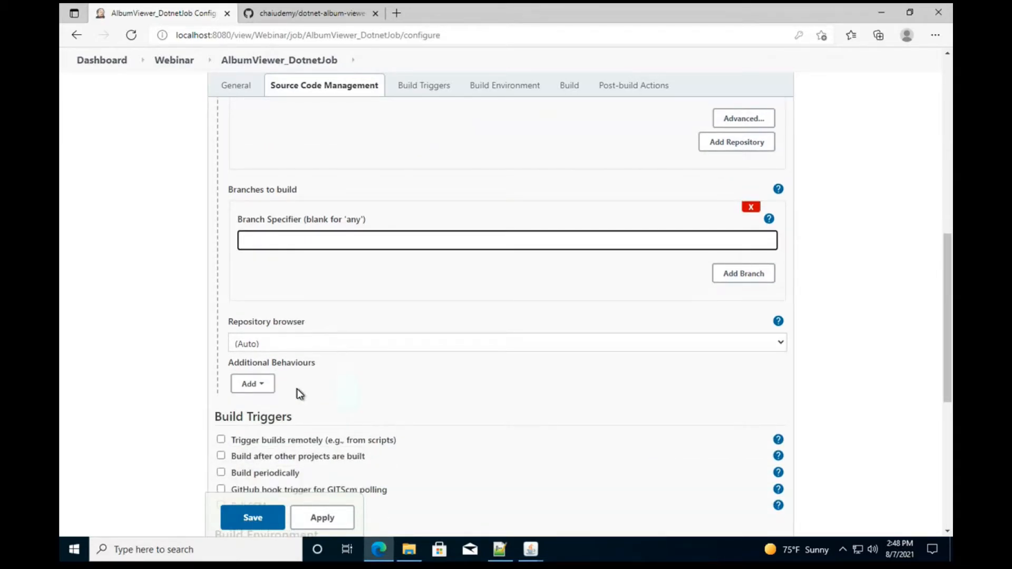
scroll(299, 394, up, 4)
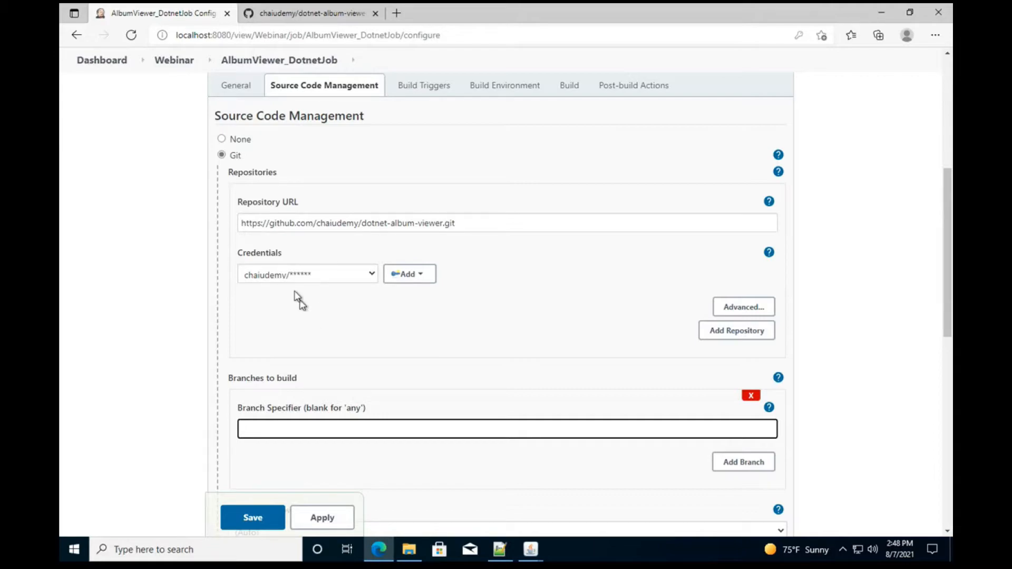
scroll(330, 293, down, 2)
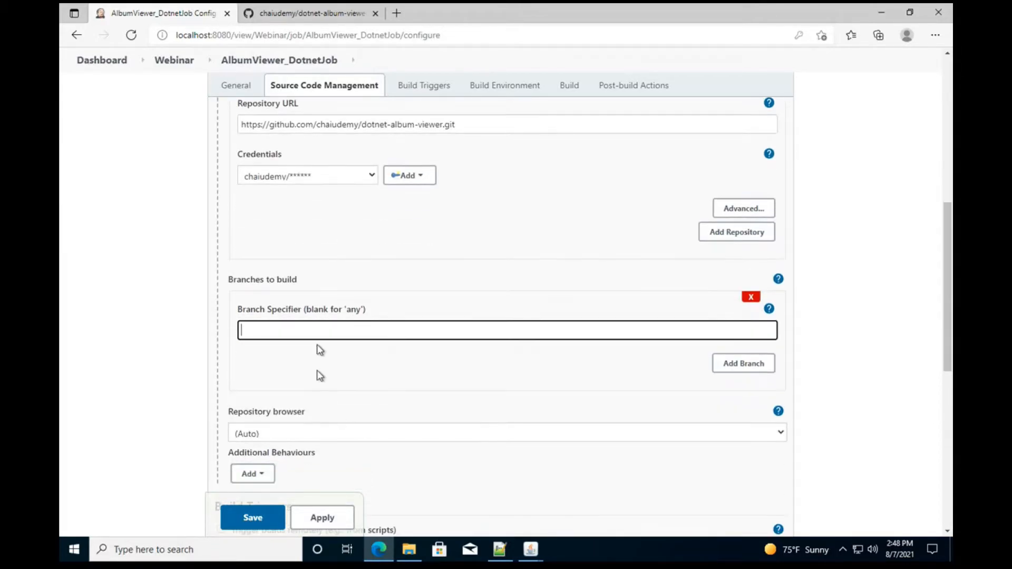
scroll(362, 354, down, 7)
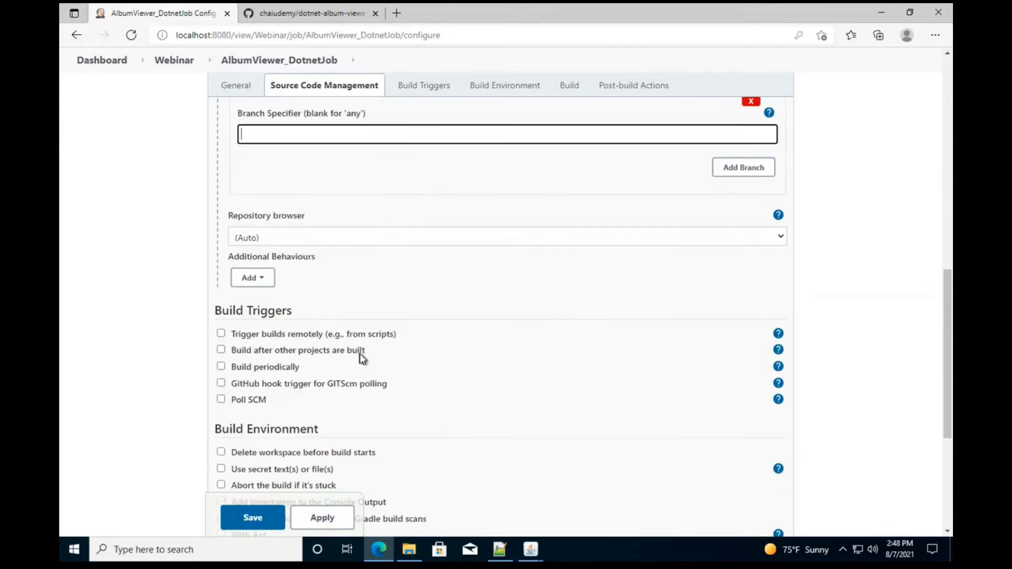
scroll(307, 291, up, 1)
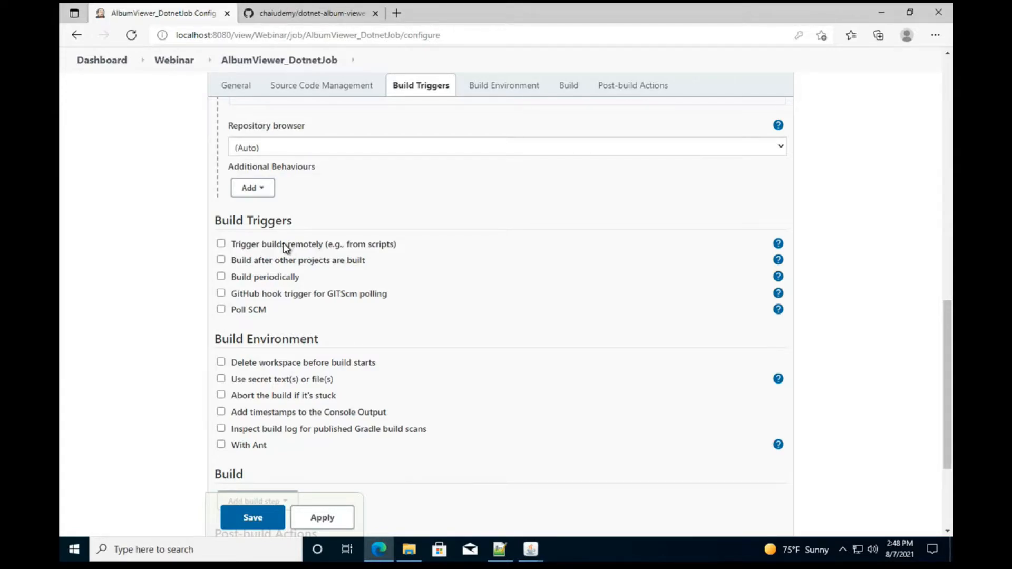
click(220, 244)
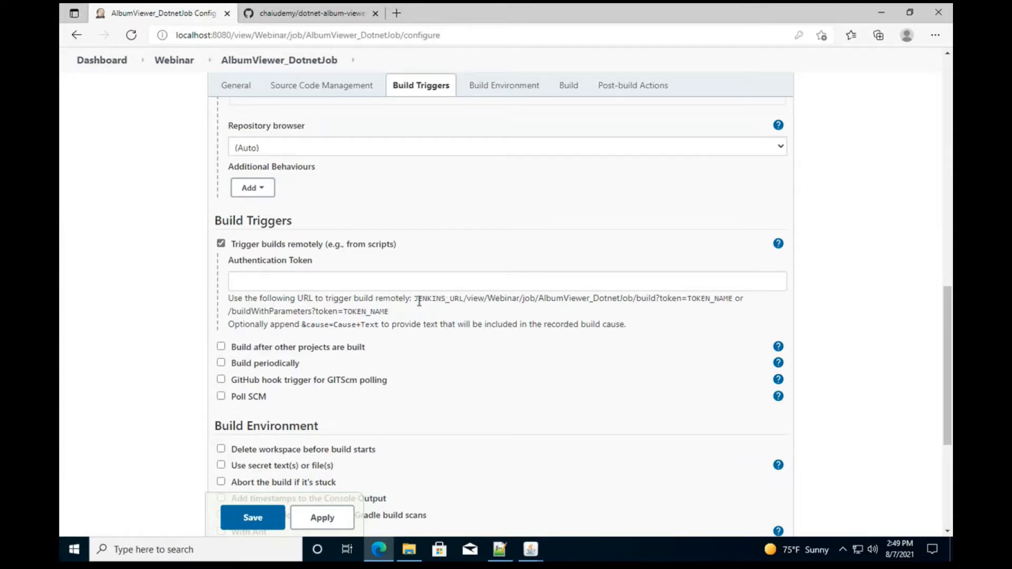
drag(412, 297, 421, 319)
click(421, 319)
click(221, 245)
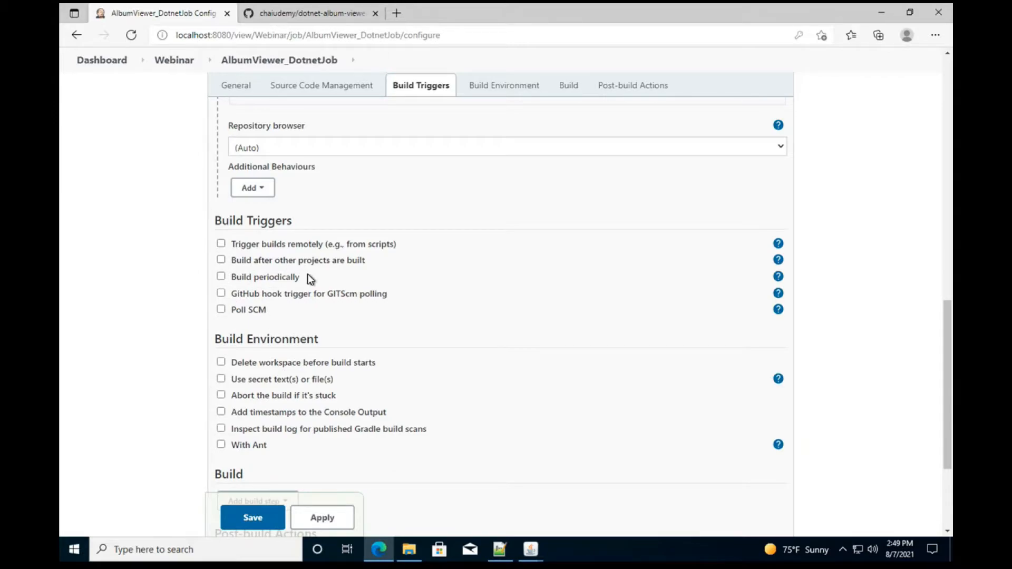
- Enable the Build periodically trigger to view its Schedule field, and disable it again
click(272, 282)
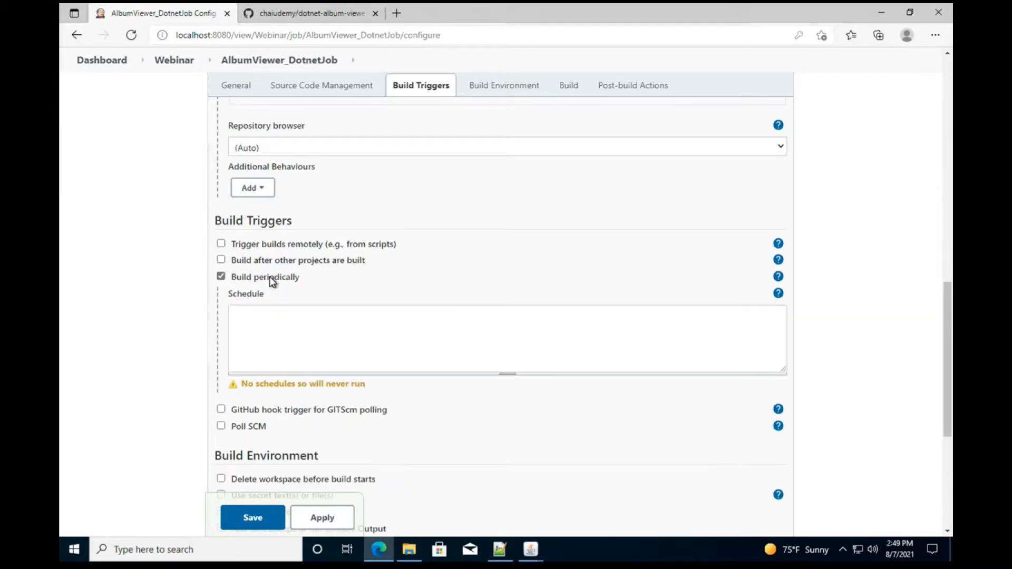
click(291, 339)
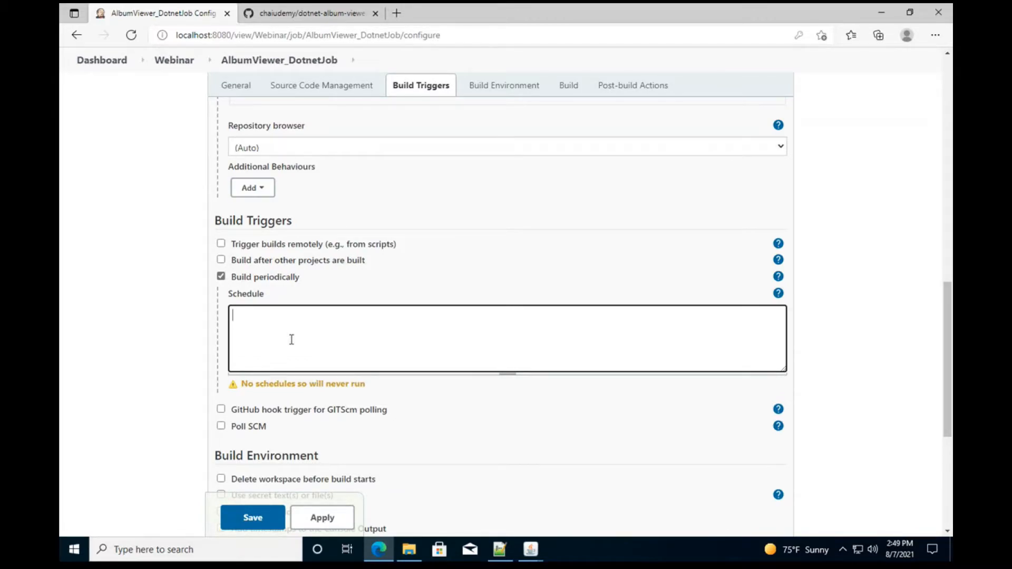
click(221, 277)
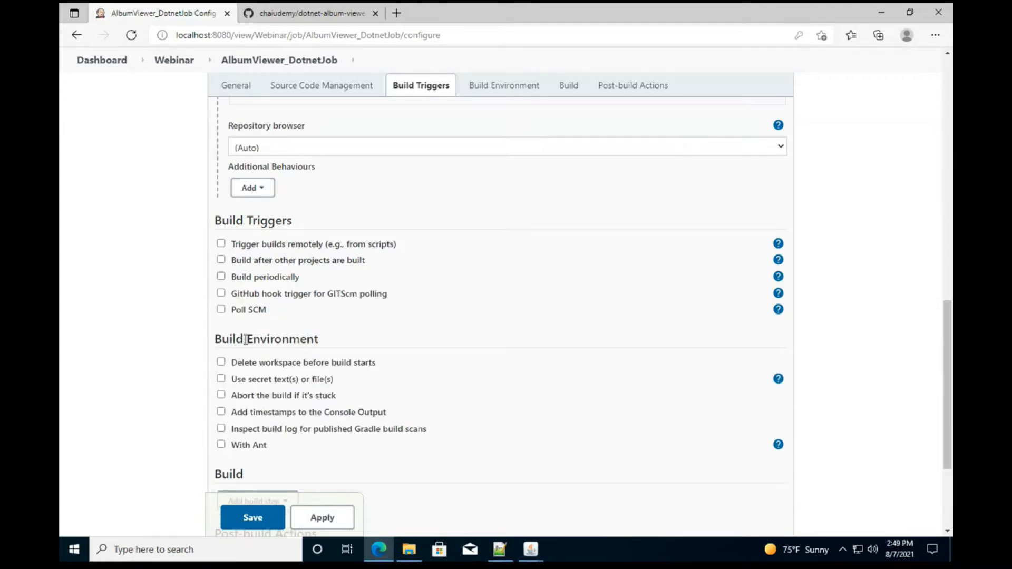
- Switch the GitHub hook trigger for GITScm polling on and off again, and look over the build environment options
scroll(243, 338, down, 1)
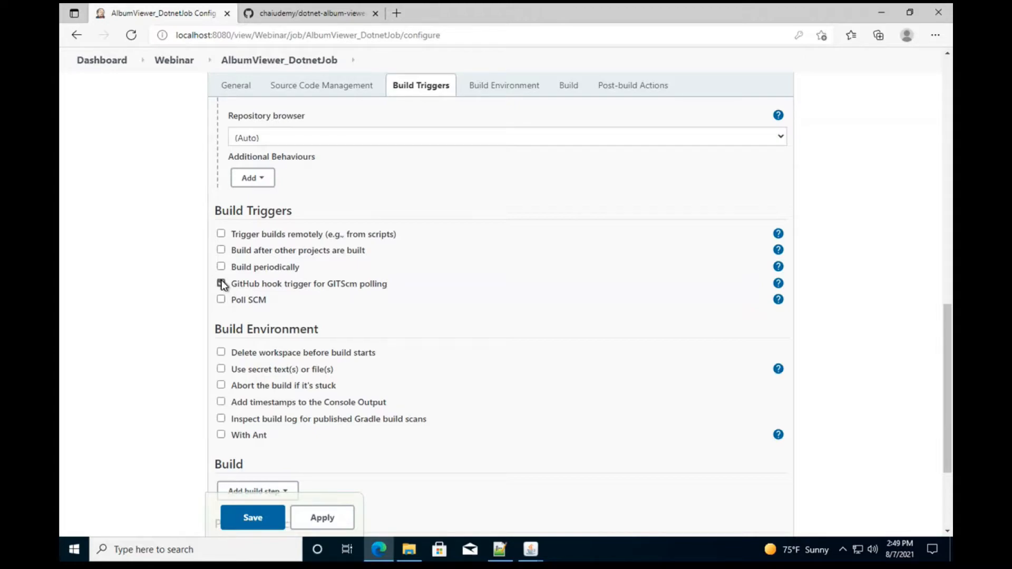
click(221, 282)
click(224, 283)
scroll(252, 319, down, 1)
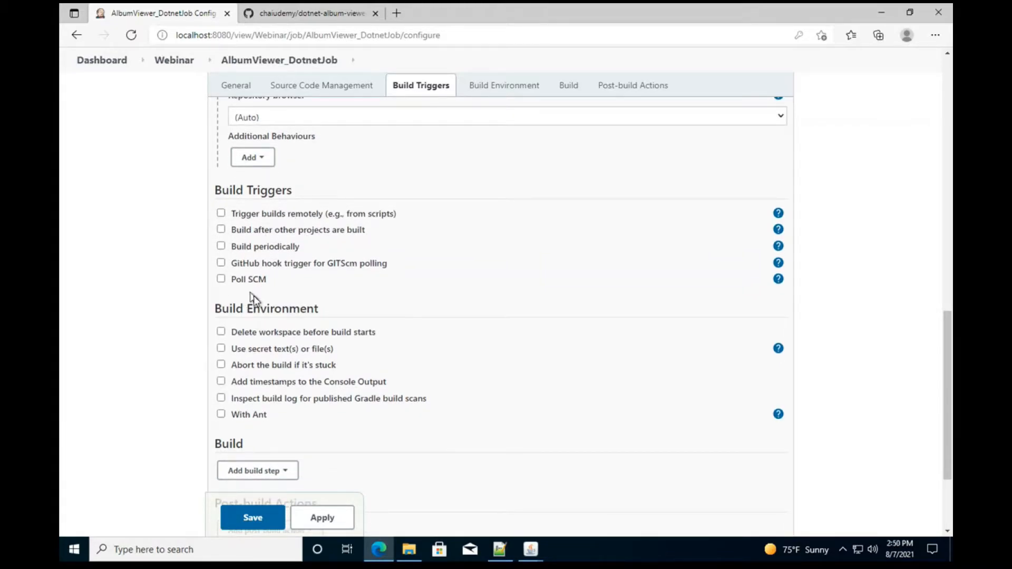
scroll(276, 308, down, 2)
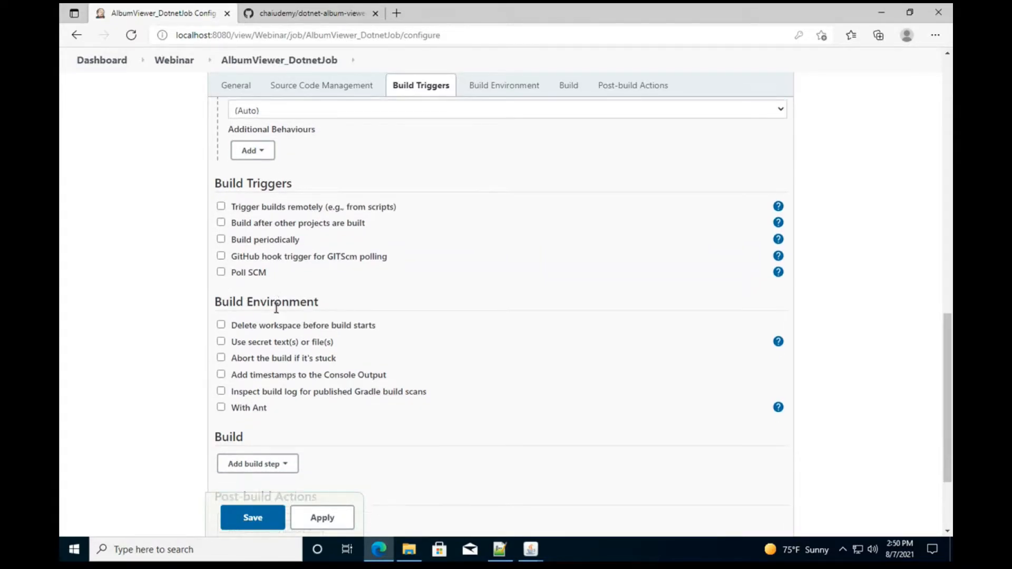
- Open the Jenkins dashboard in a separate browser tab and examine the list of build nodes under Manage Nodes and Clouds
scroll(315, 364, down, 1)
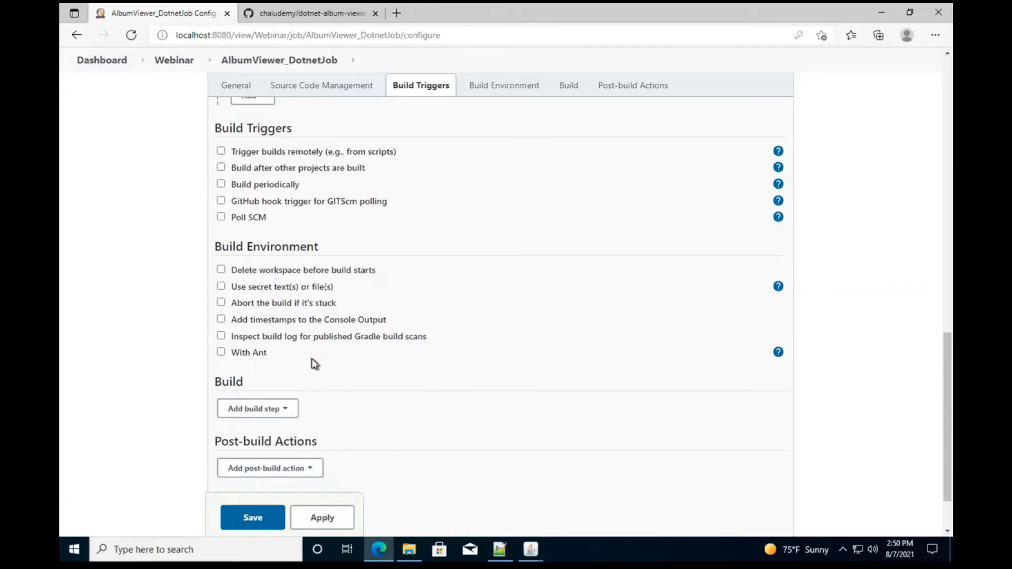
scroll(315, 364, down, 1)
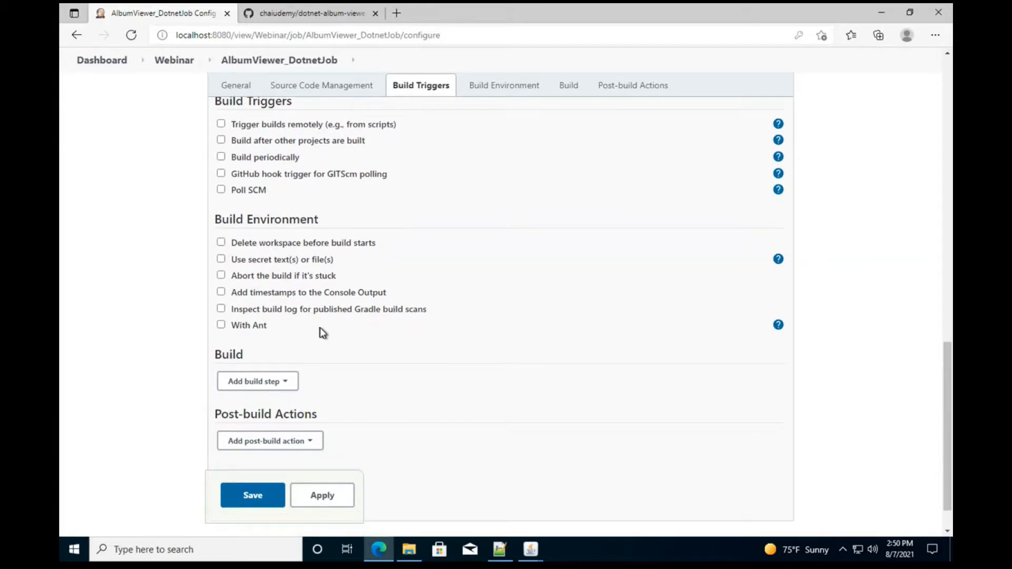
scroll(322, 331, up, 5)
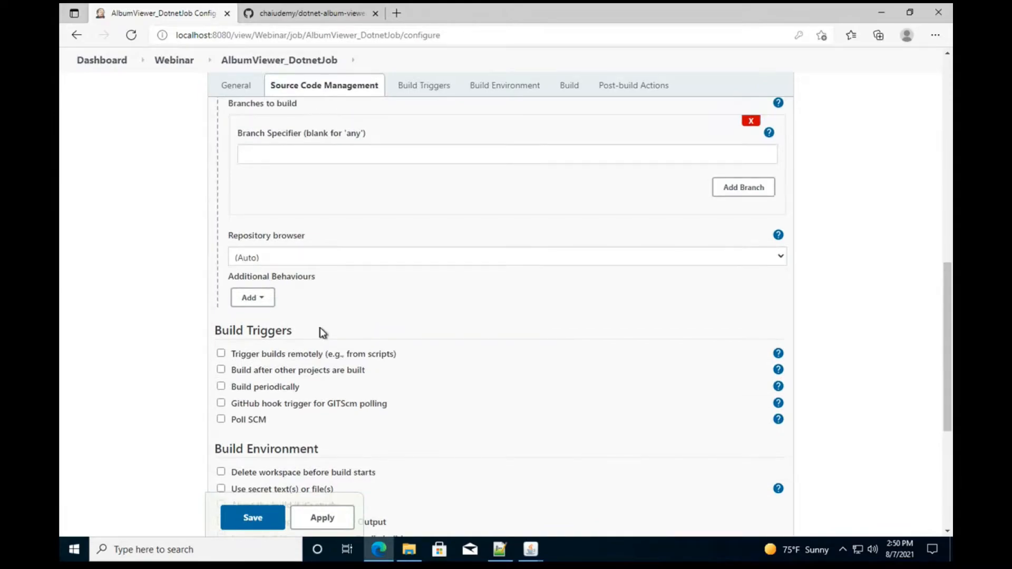
scroll(321, 331, up, 5)
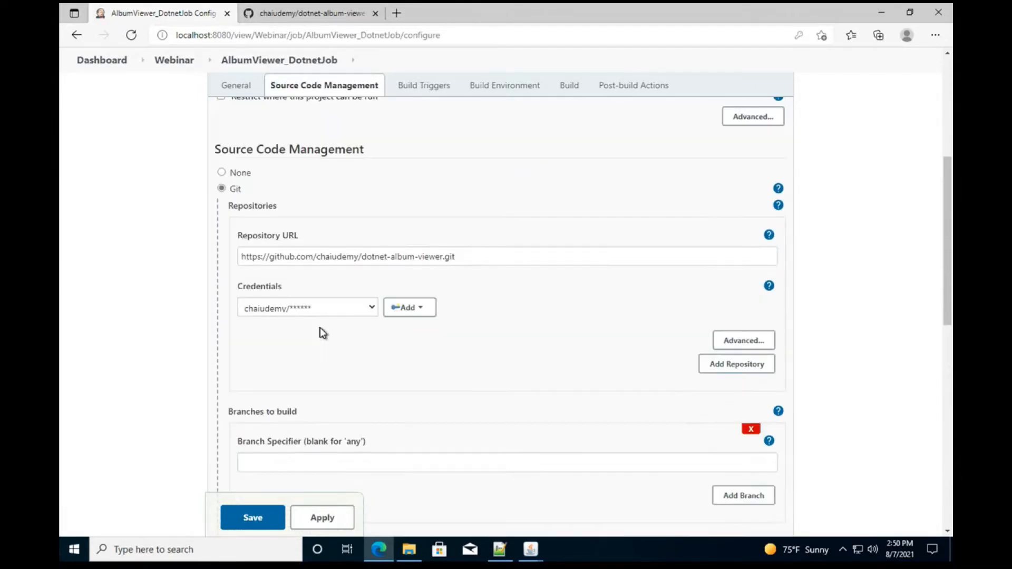
scroll(321, 331, up, 3)
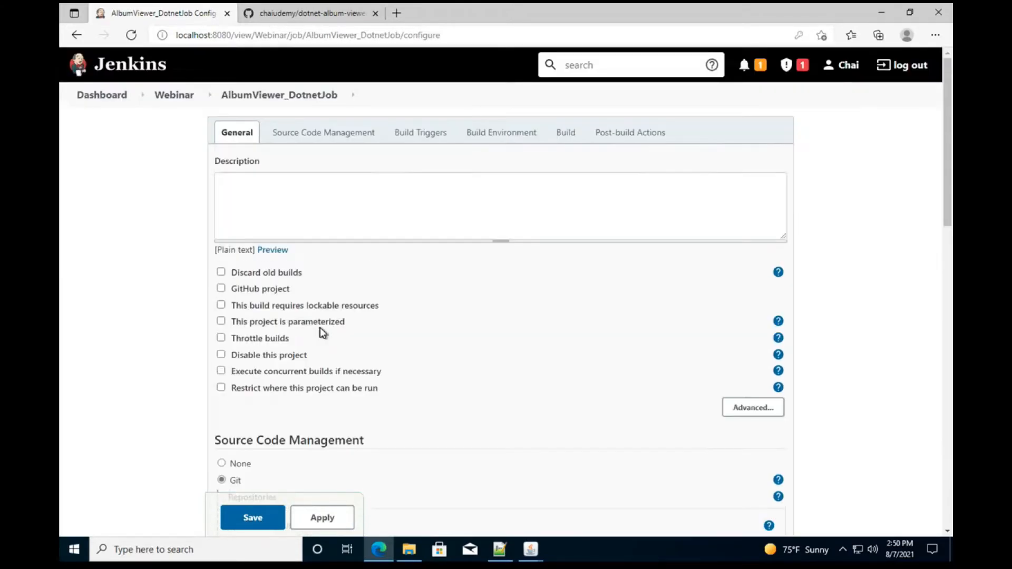
scroll(351, 337, down, 1)
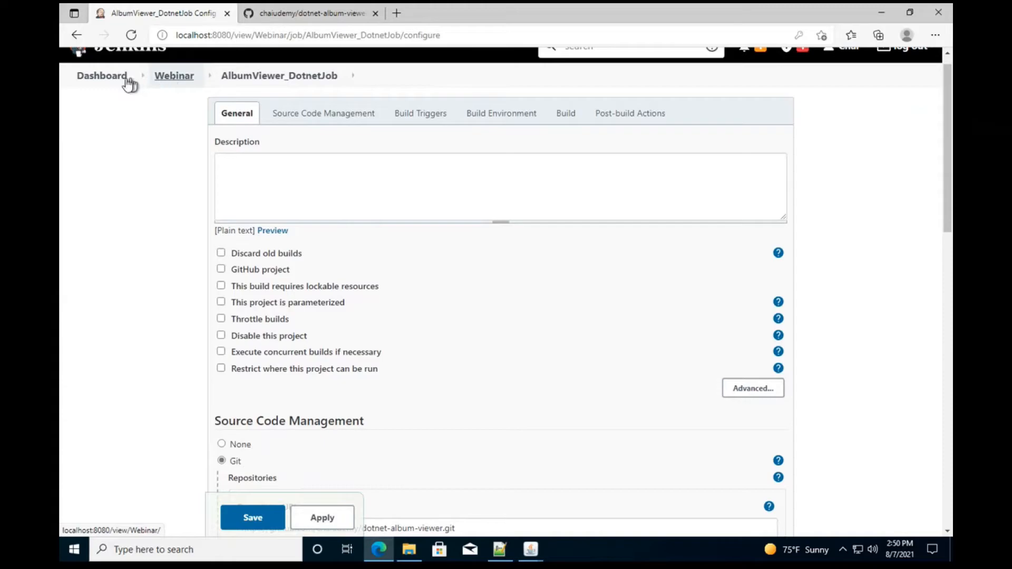
right_click(146, 100)
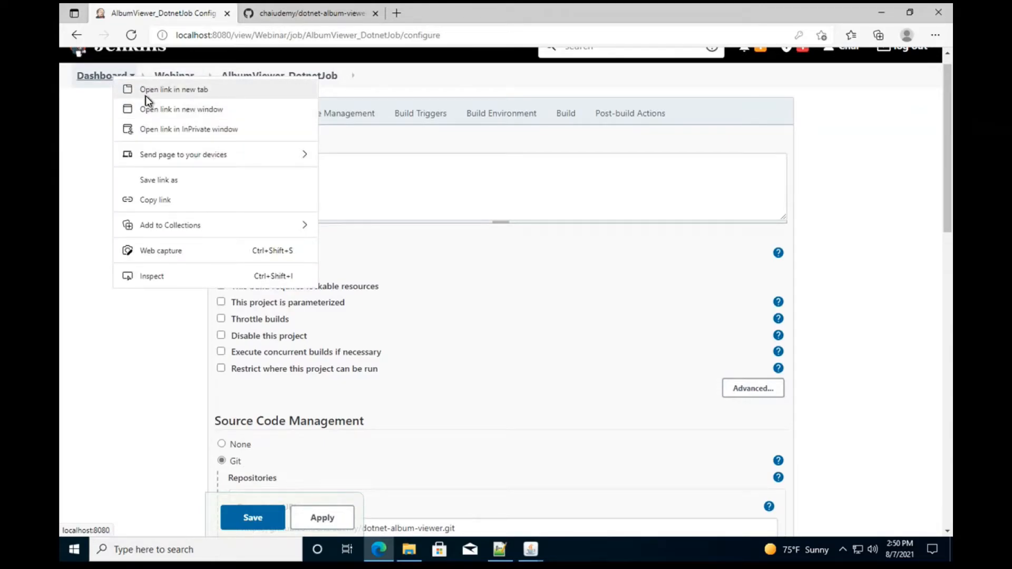
click(147, 91)
click(290, 15)
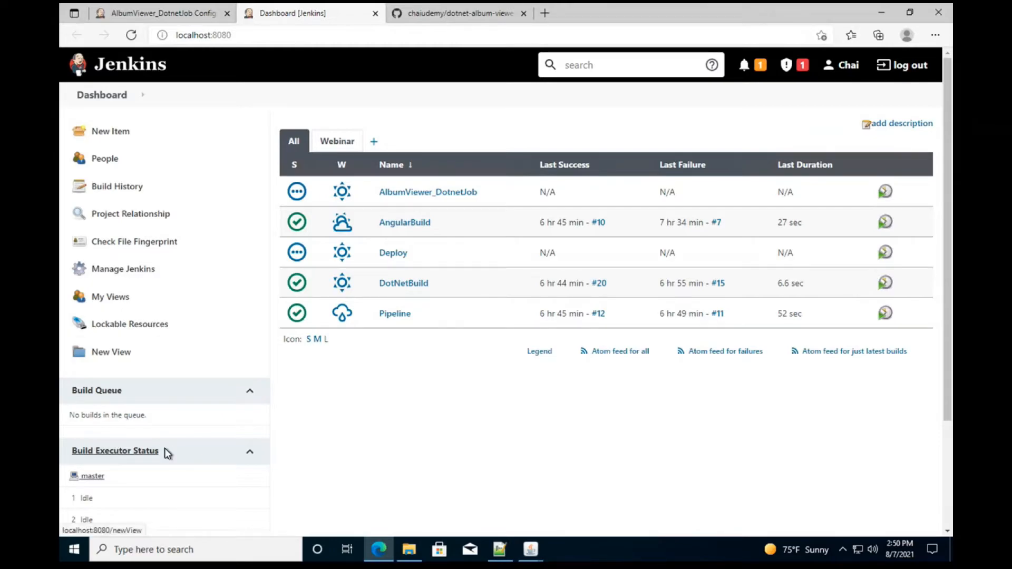
click(139, 268)
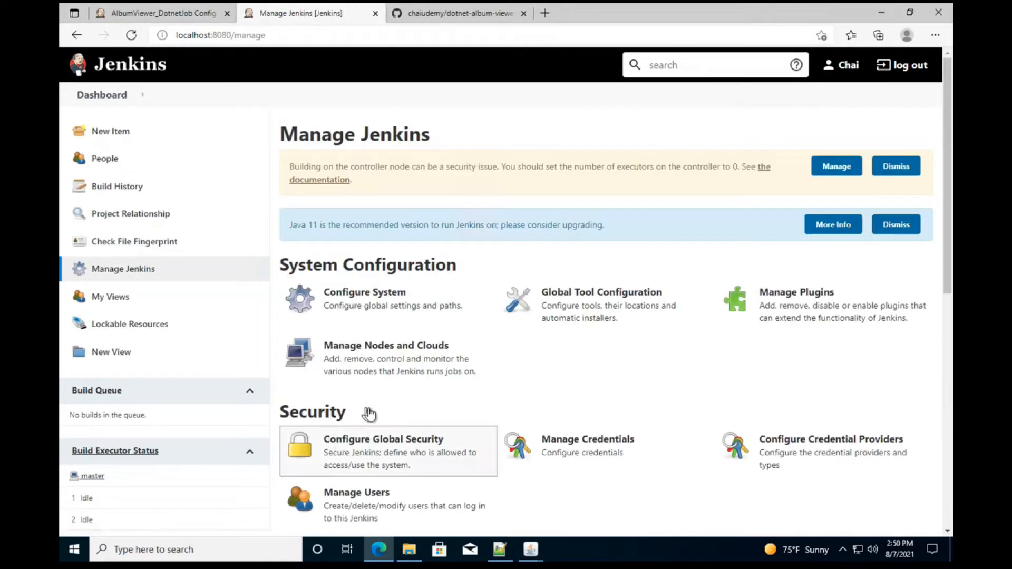
click(377, 365)
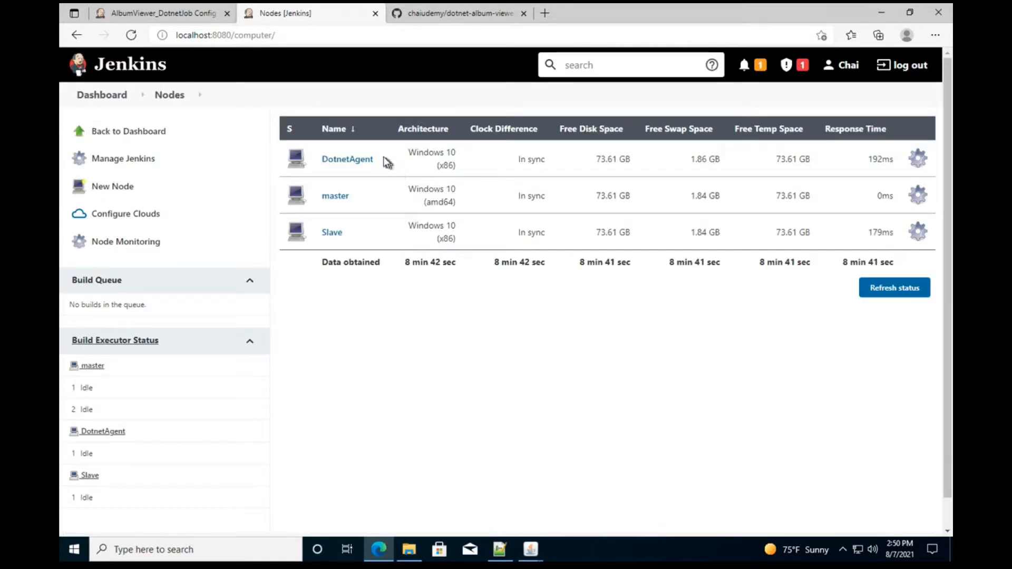
click(186, 14)
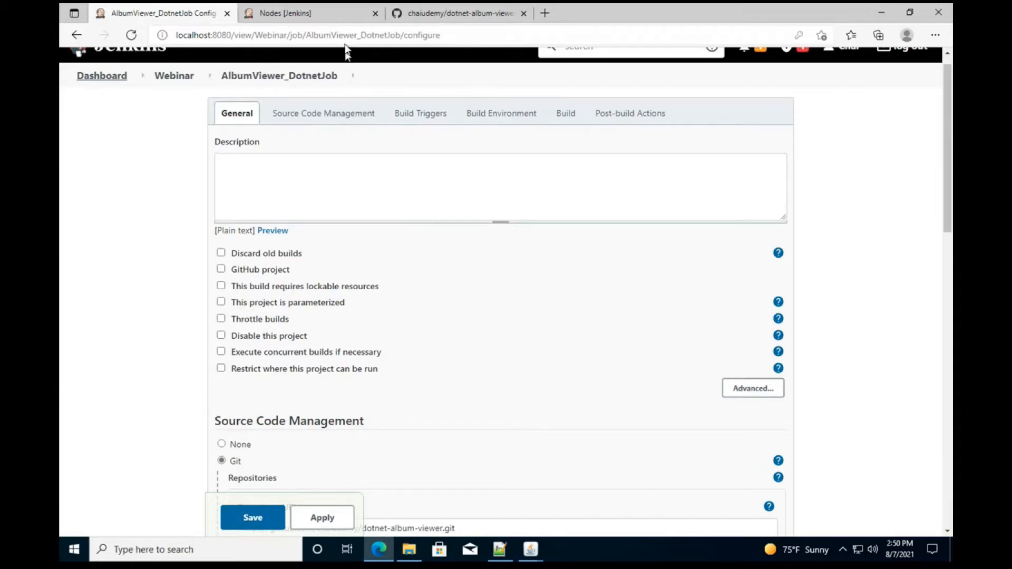
click(342, 14)
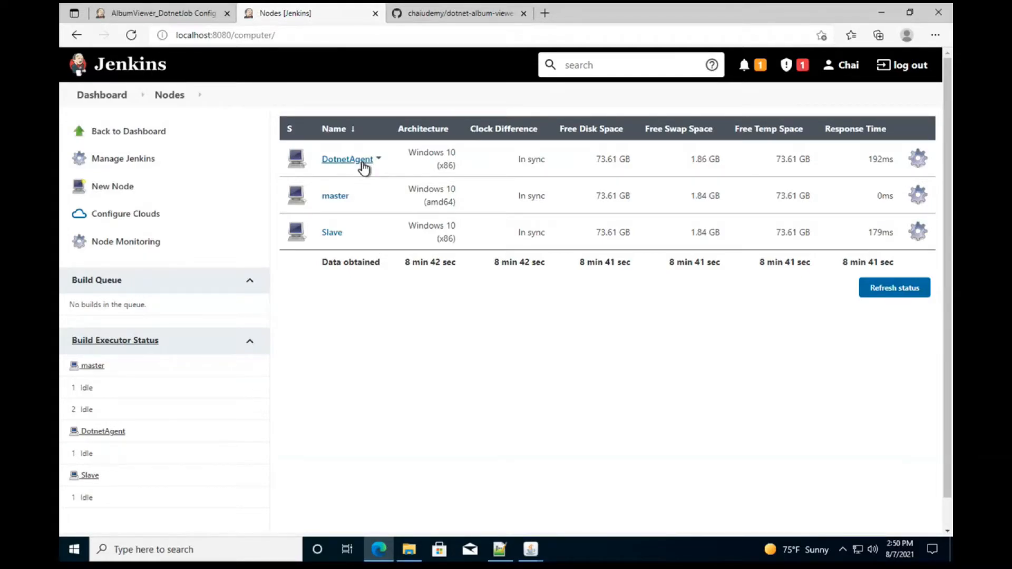
- Restrict where the AlbumViewer_DotnetJob project can be run, with DotnetAgent as the label expression
click(195, 13)
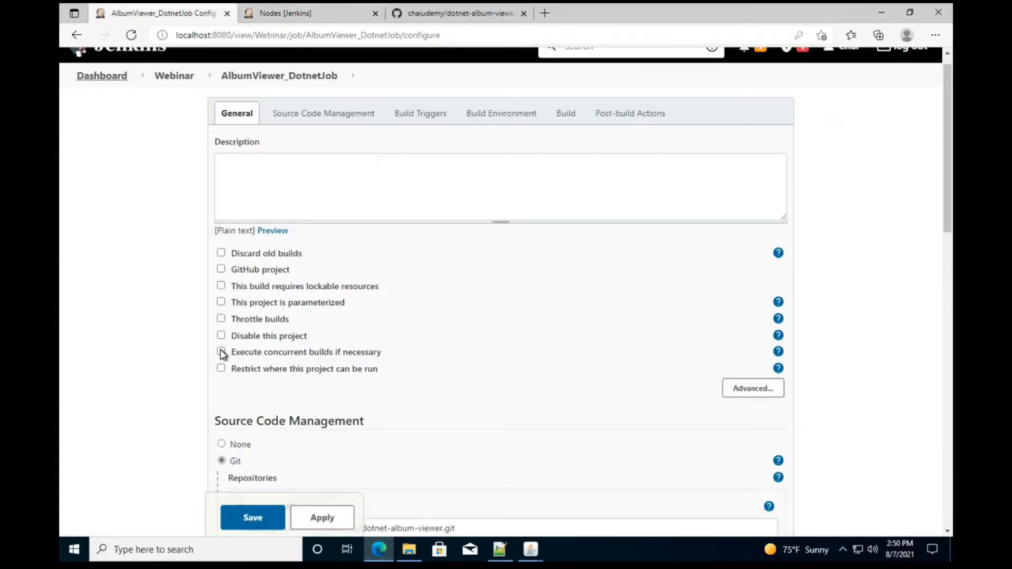
click(221, 369)
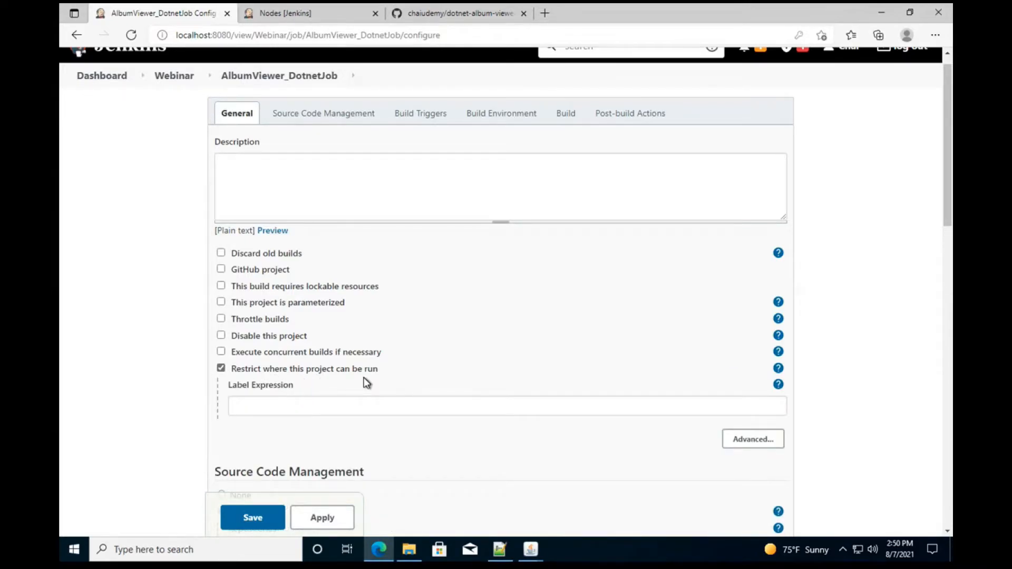
click(305, 402)
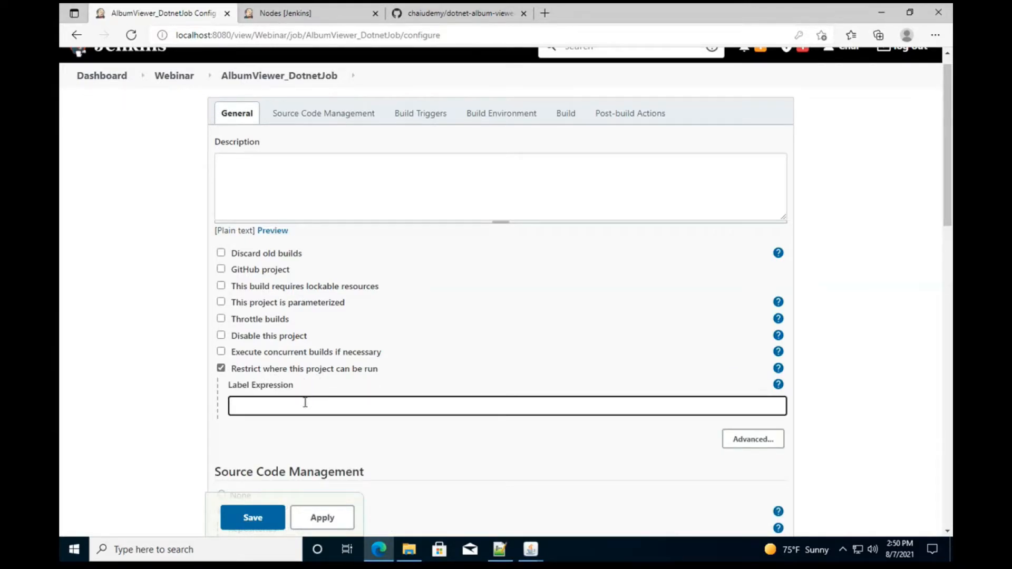
text(Dot)
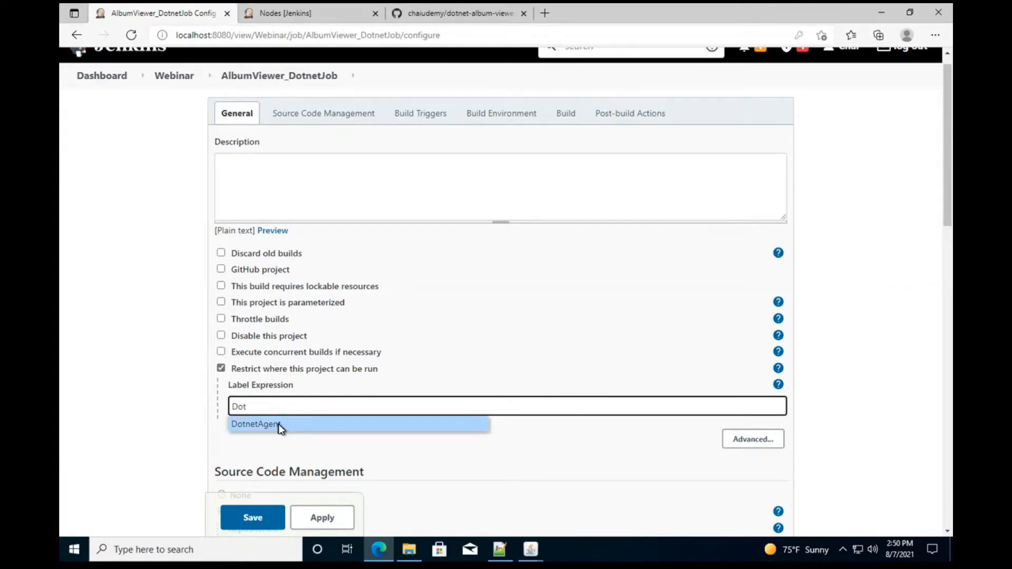
click(280, 426)
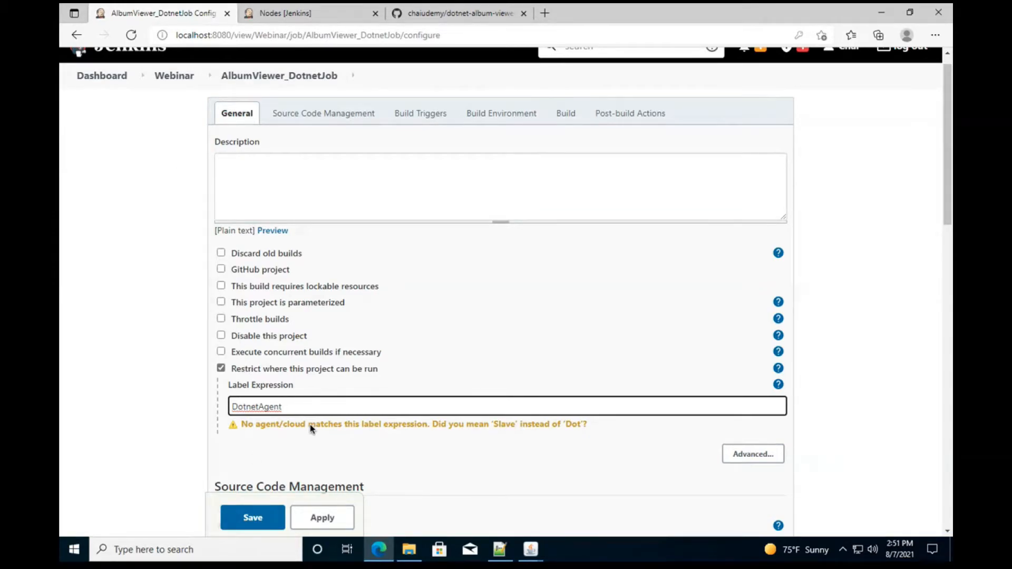
click(270, 462)
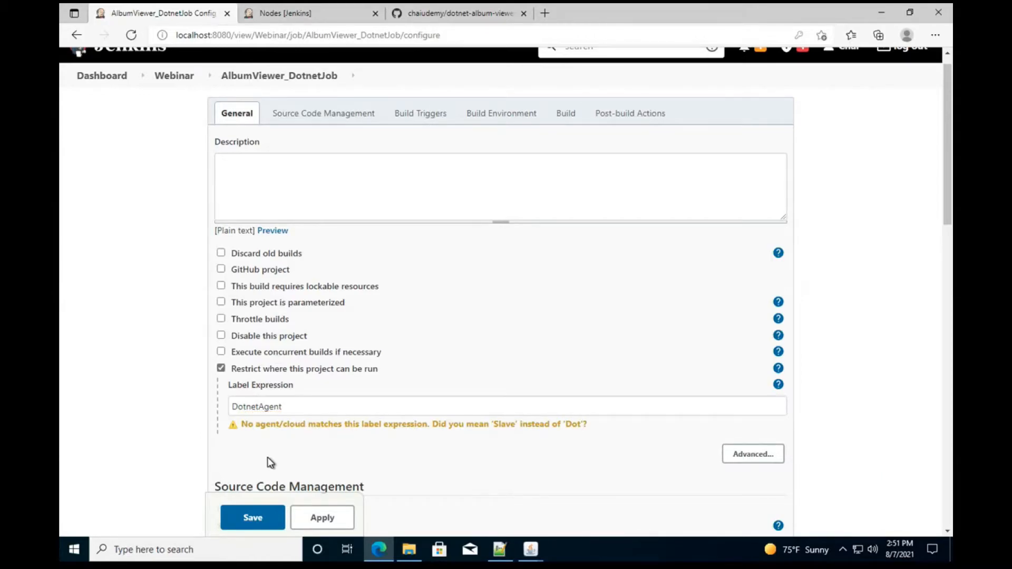
- Enable the Delete workspace before build starts option, disable it again, and look over the other build environment options
scroll(270, 462, down, 1)
scroll(270, 462, down, 1)
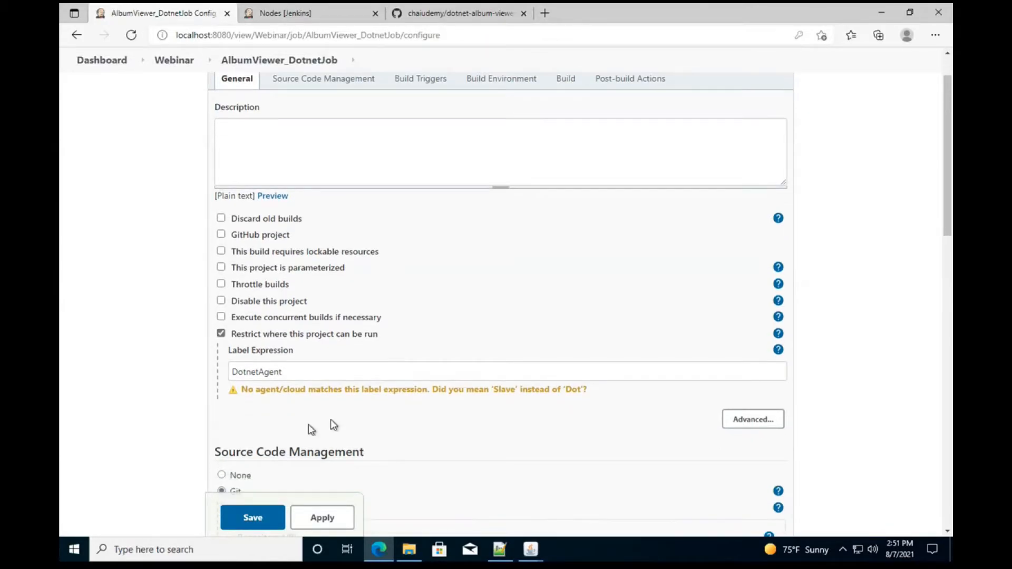
scroll(338, 431, down, 2)
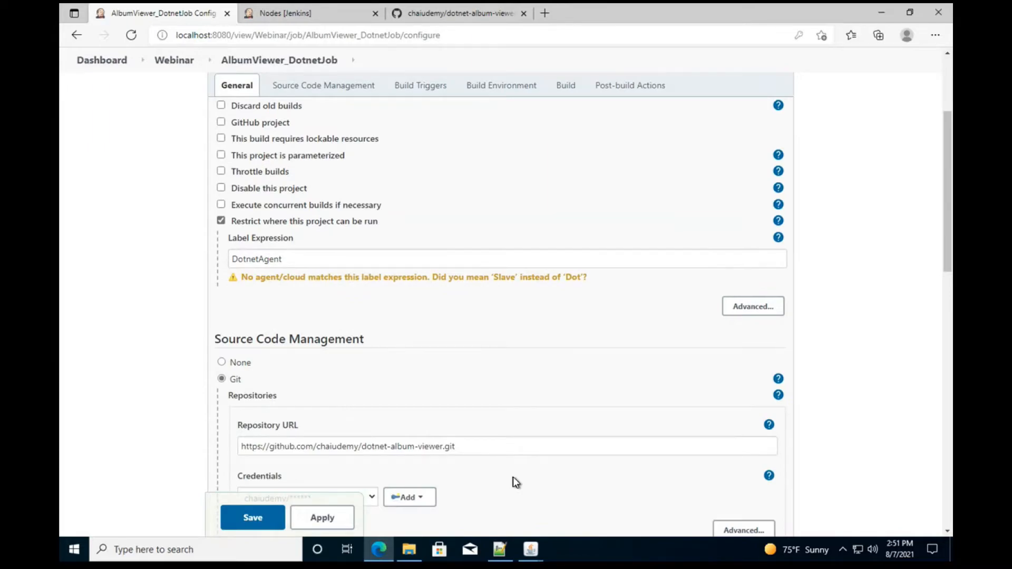
scroll(515, 479, down, 9)
scroll(455, 406, down, 5)
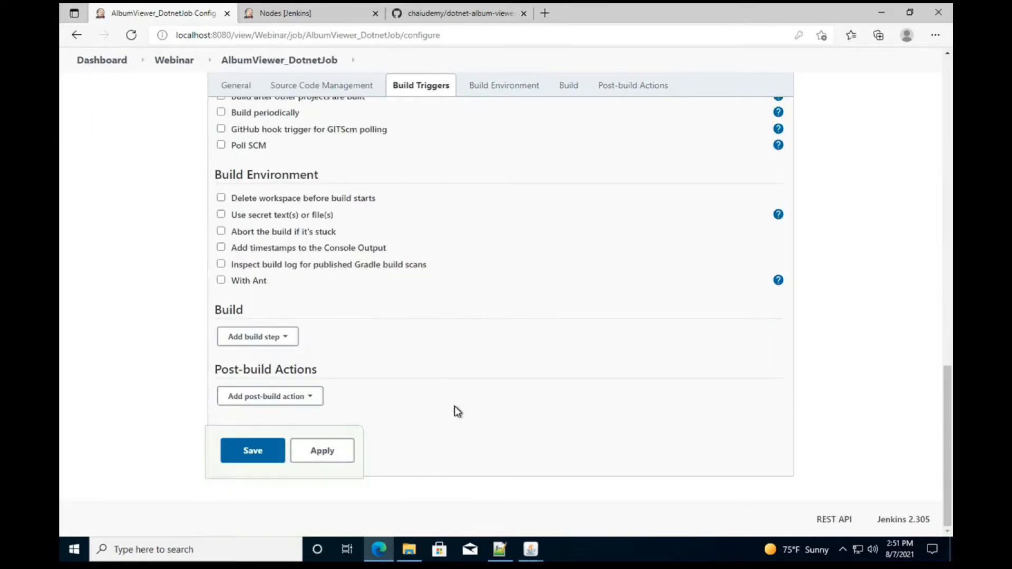
scroll(380, 219, up, 1)
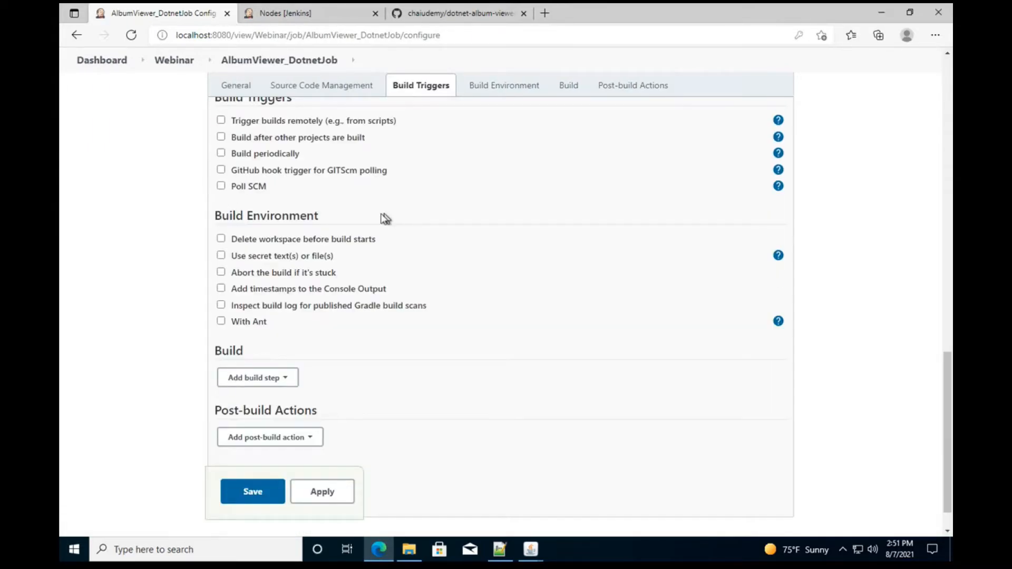
scroll(337, 178, down, 1)
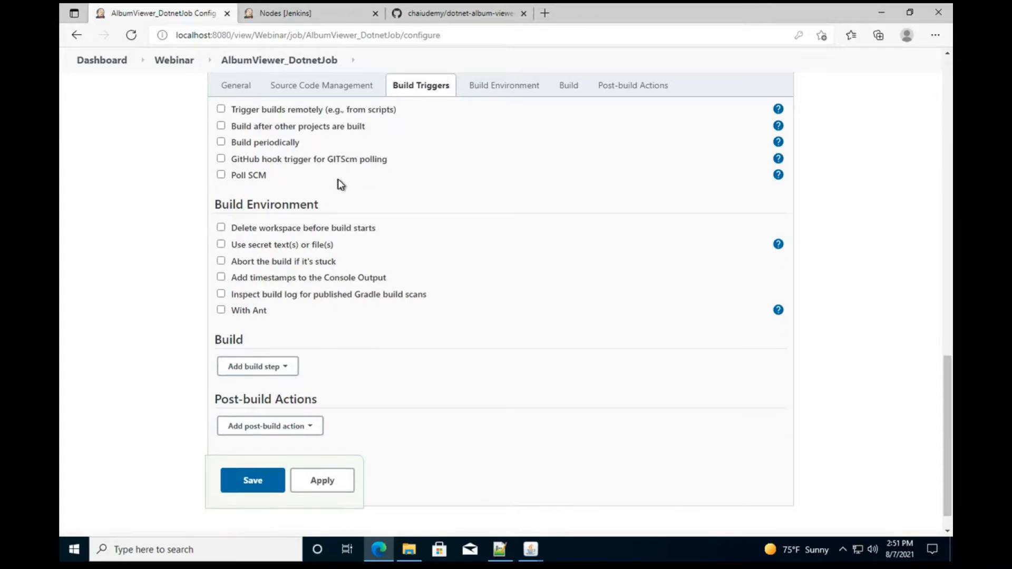
click(299, 237)
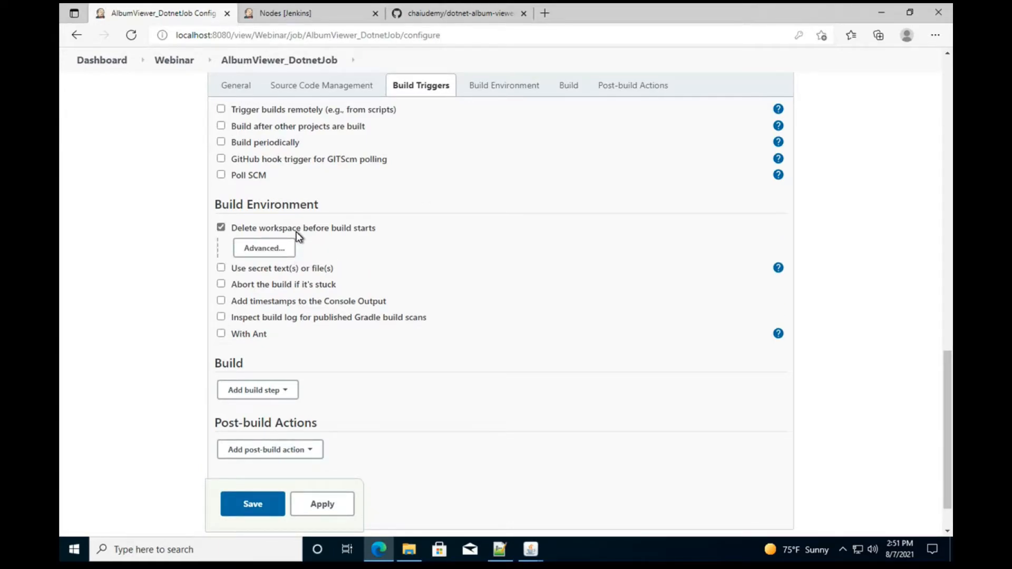
click(299, 236)
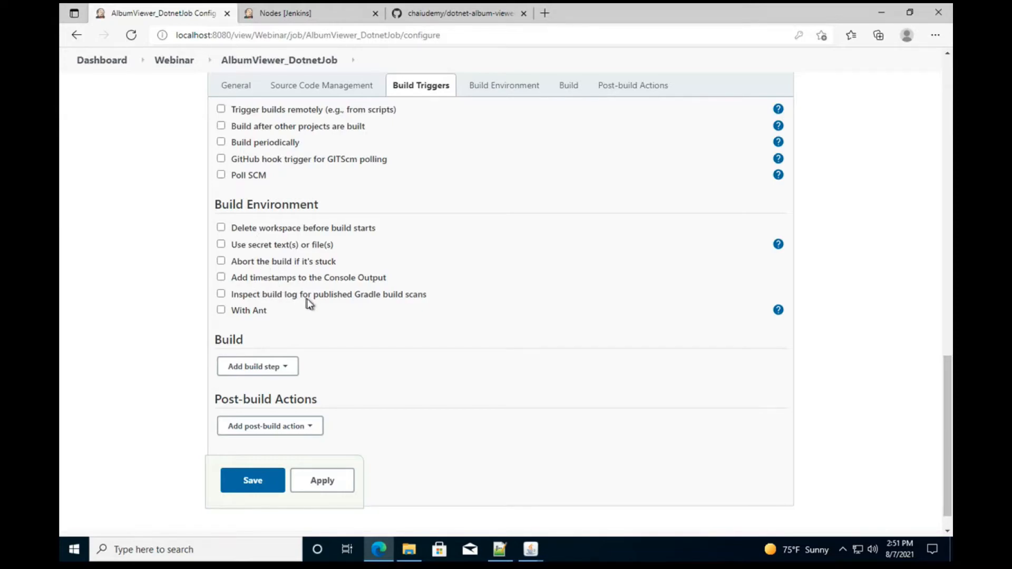
click(294, 283)
scroll(296, 260, down, 1)
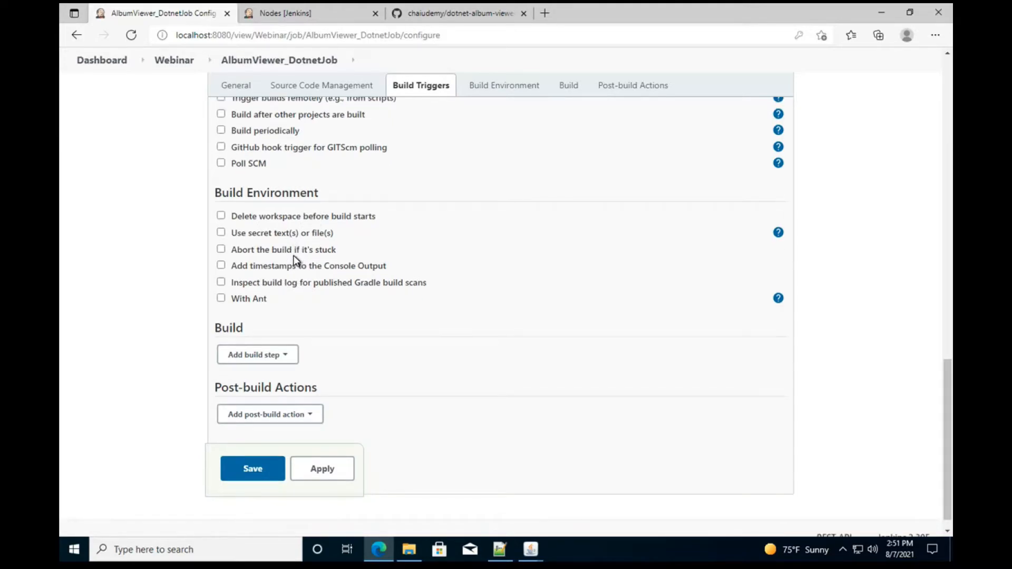
click(293, 258)
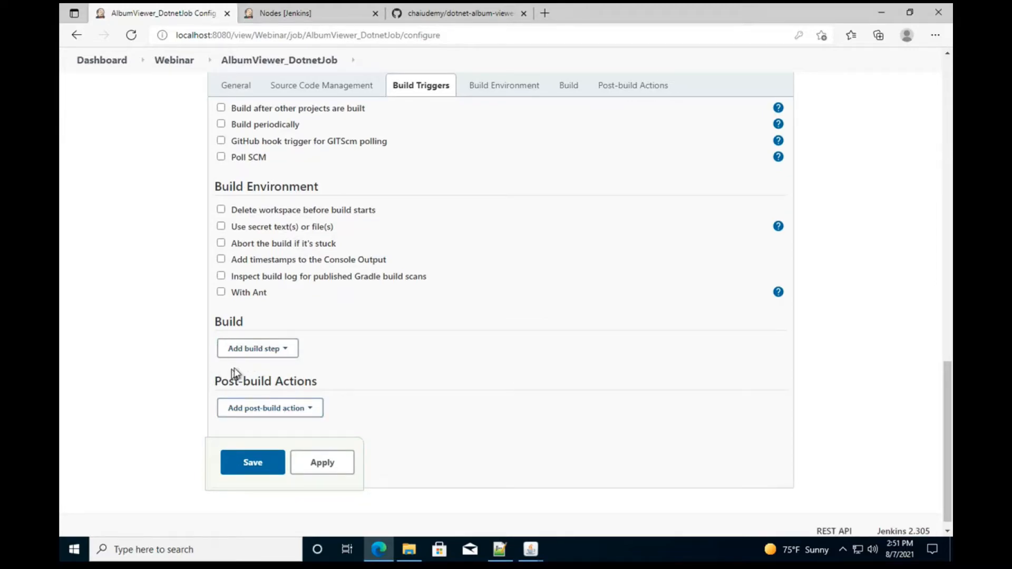
- View the build step types available in the Build section and close the list without choosing one
double_click(235, 323)
click(273, 350)
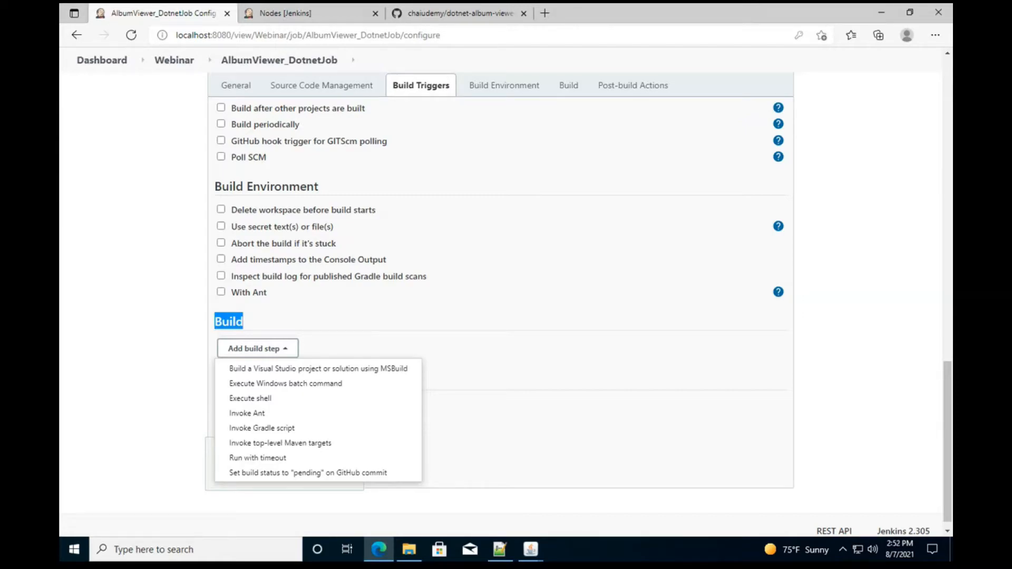
click(271, 349)
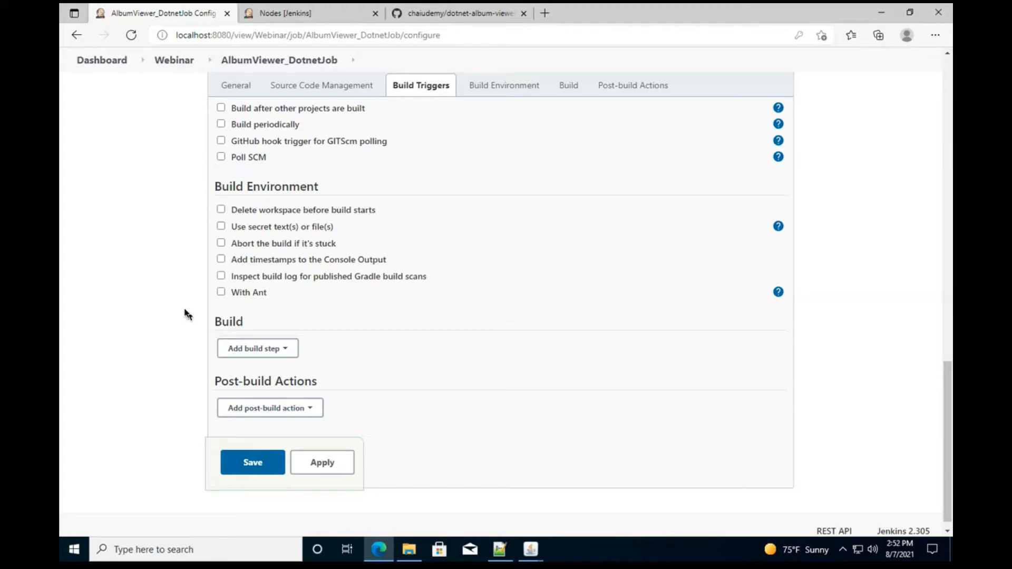
- Add a build step of the type Build a Visual Studio project or solution using MSBuild
click(272, 350)
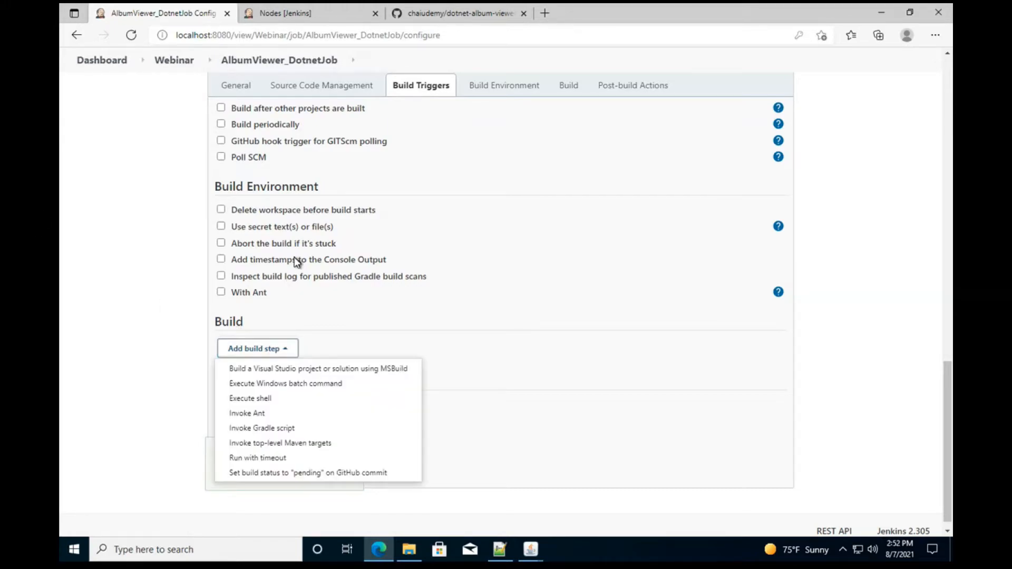
scroll(295, 257, up, 10)
scroll(295, 257, up, 3)
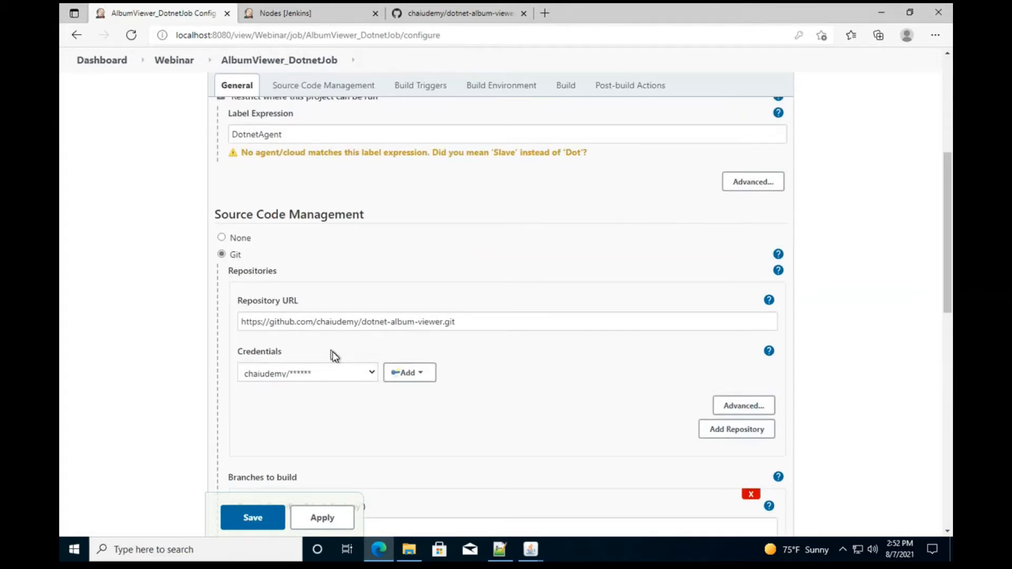
scroll(363, 327, down, 2)
scroll(365, 327, down, 2)
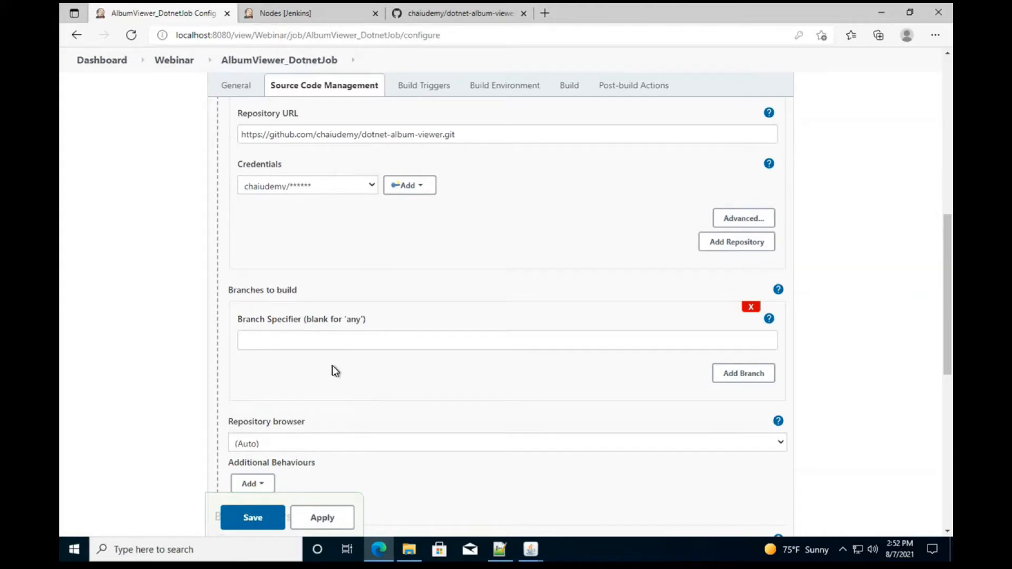
scroll(333, 366, down, 9)
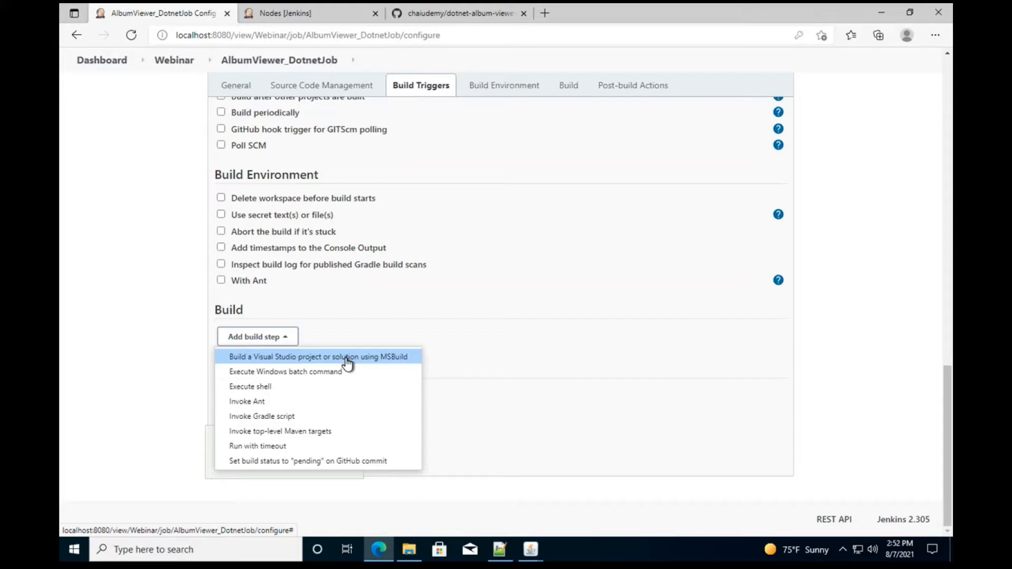
click(348, 364)
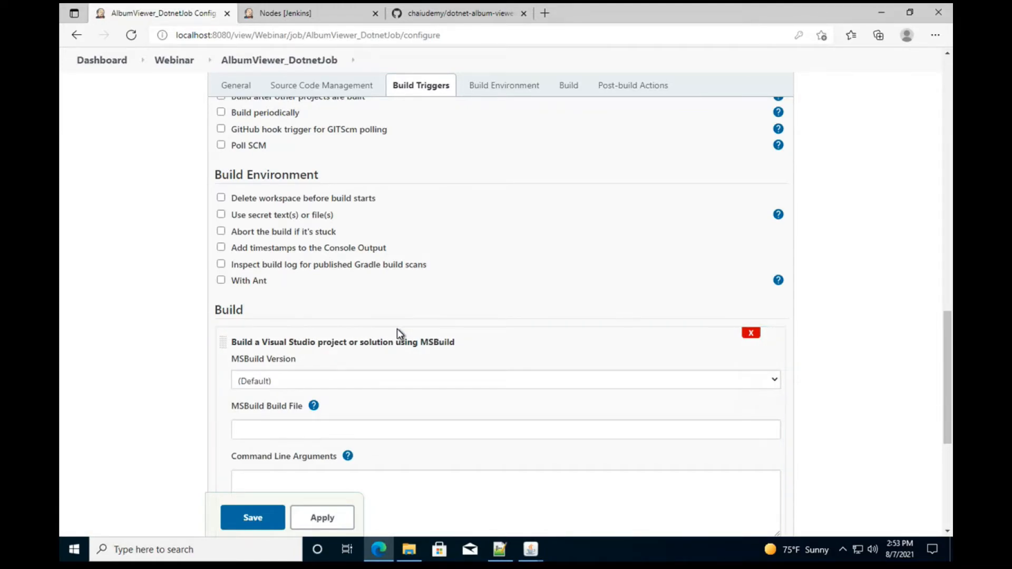
- Set the MSBuild Build File to AlbumViewerNetCore.sln, copying the solution's file name from the dotnet-album-viewer GitHub repository
scroll(270, 422, down, 1)
click(268, 401)
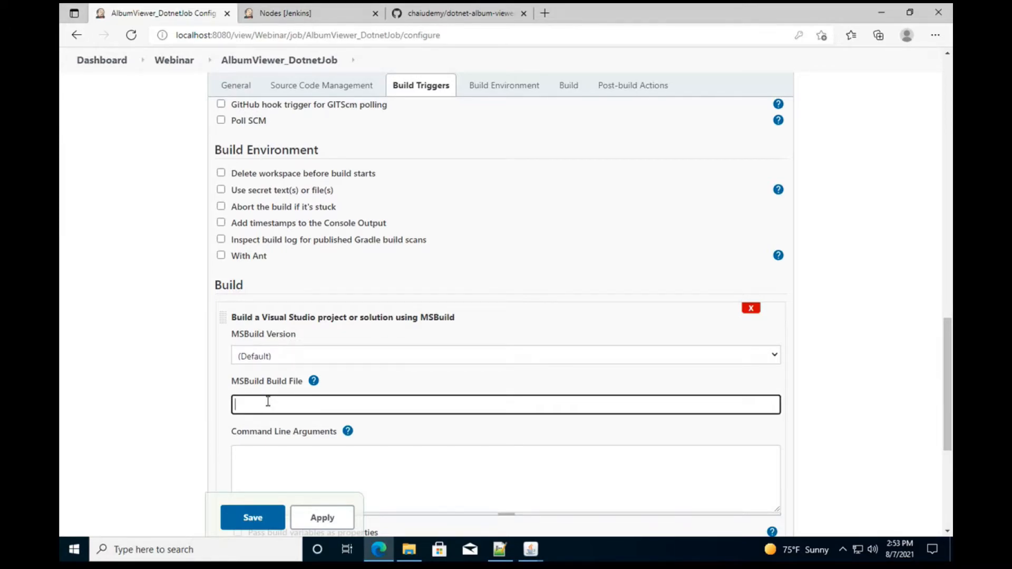
click(424, 20)
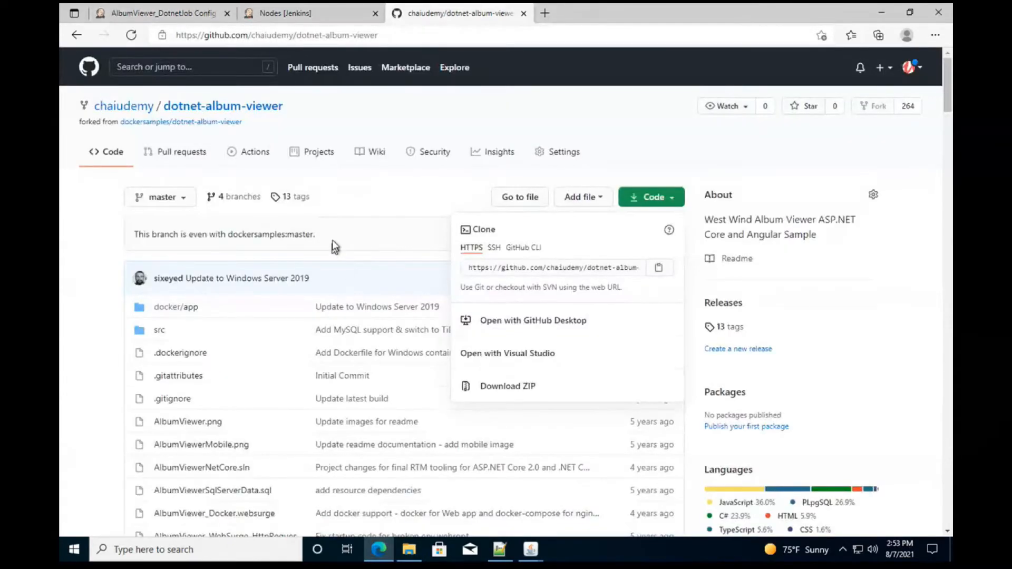
click(199, 115)
scroll(203, 293, down, 3)
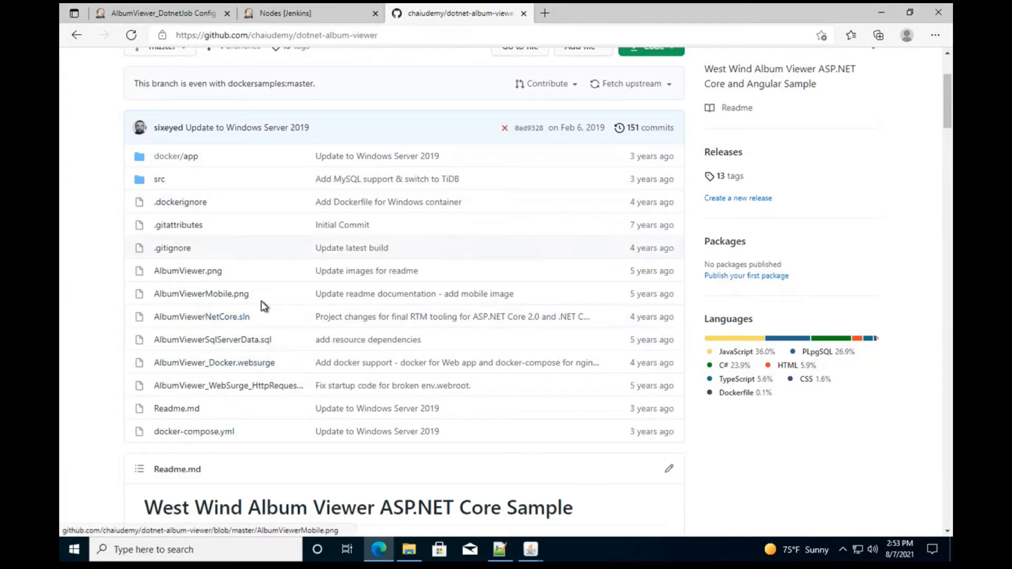
double_click(182, 317)
key(ctrl+c)
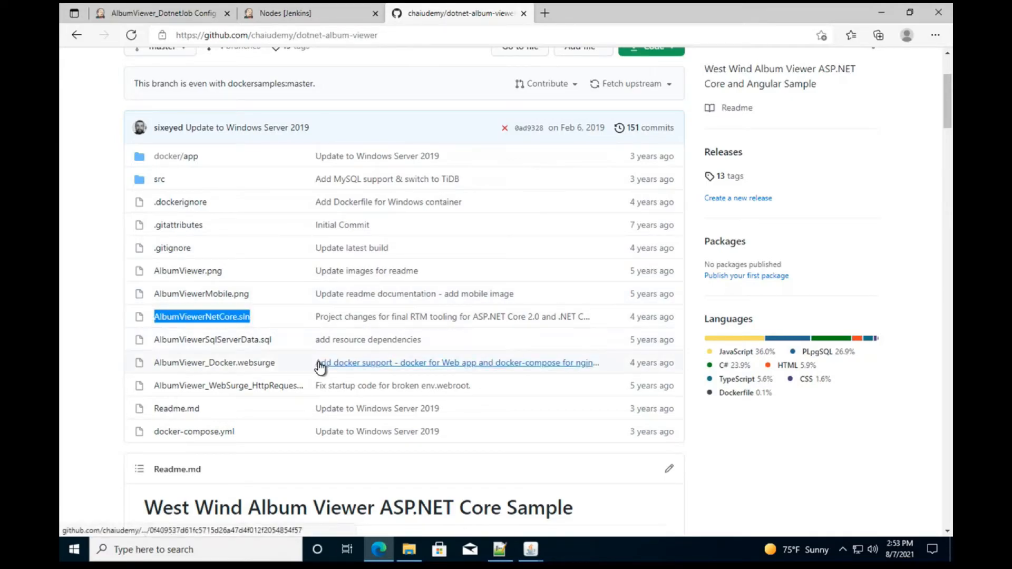
click(320, 17)
click(189, 16)
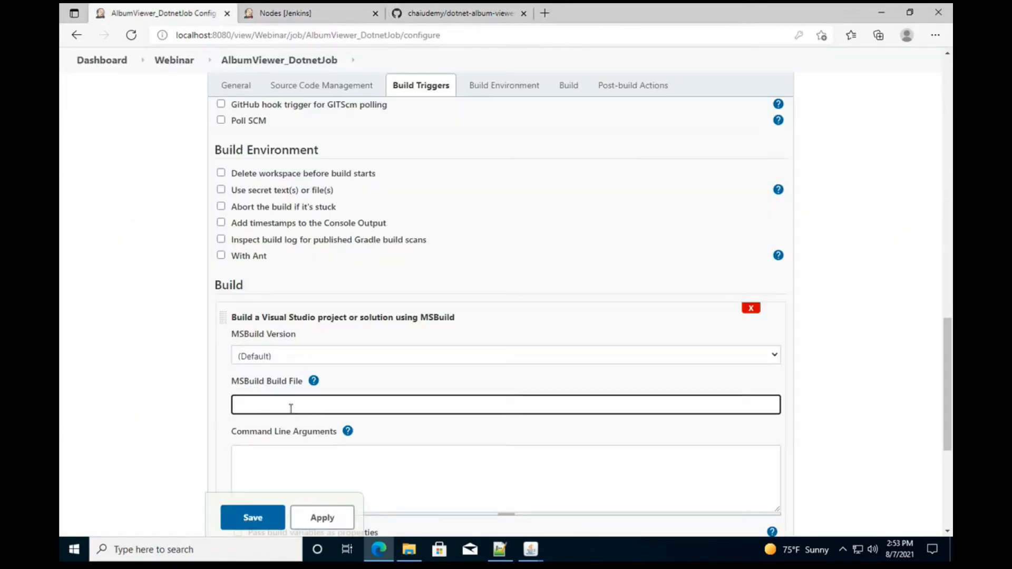
key(ctrl+v)
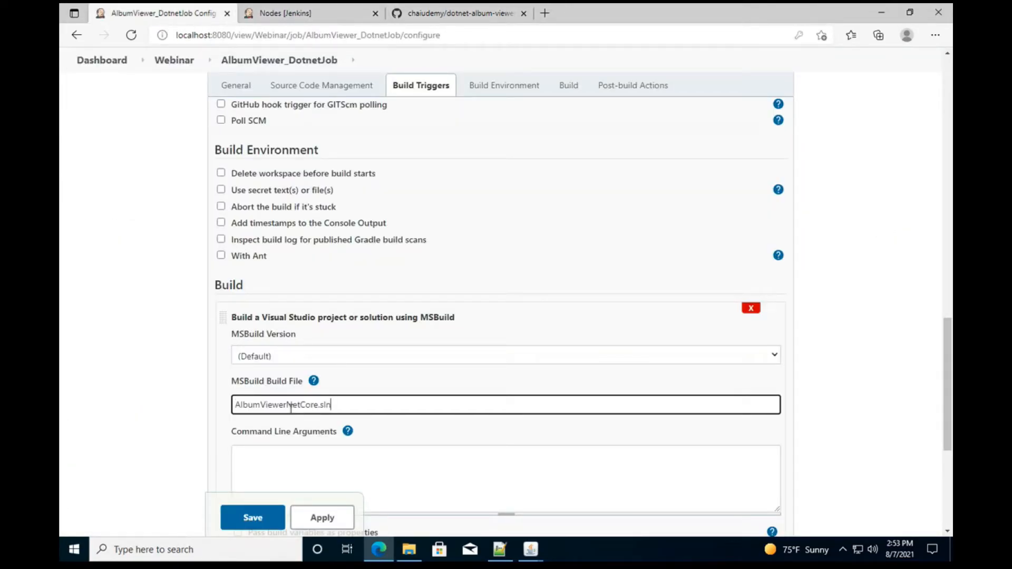
click(422, 16)
click(159, 180)
click(199, 399)
scroll(251, 422, down, 1)
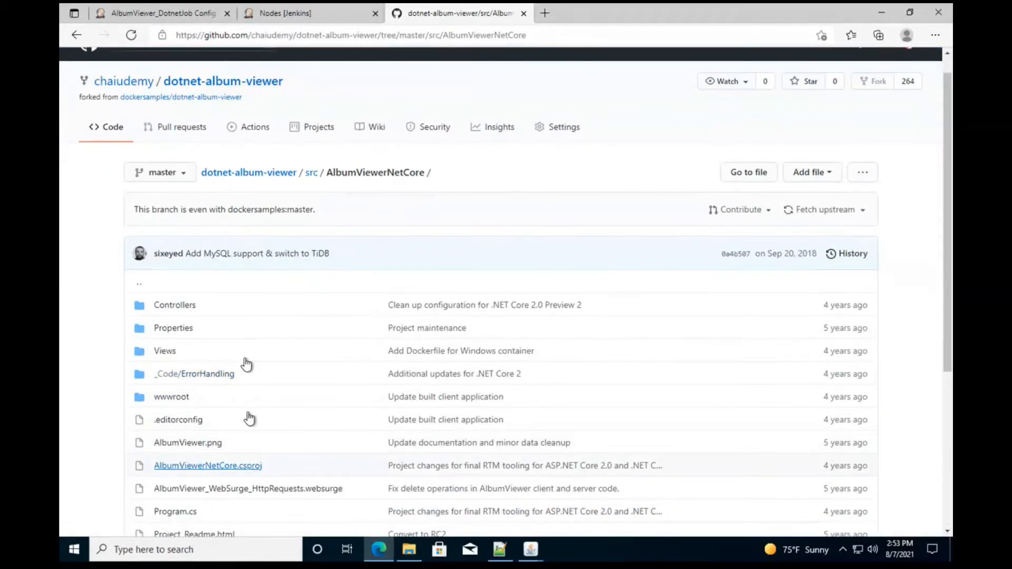
click(185, 13)
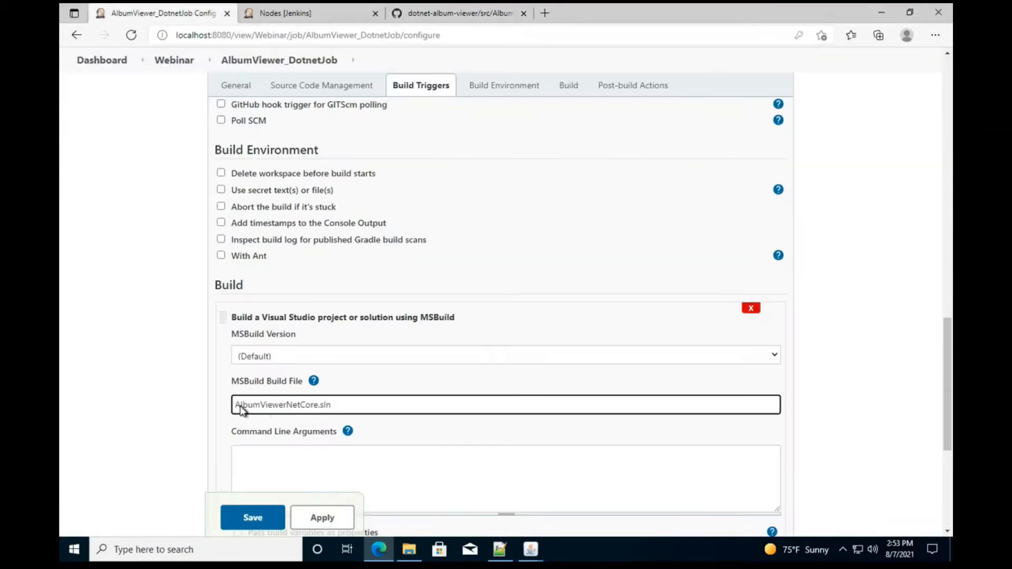
text(src/)
click(461, 7)
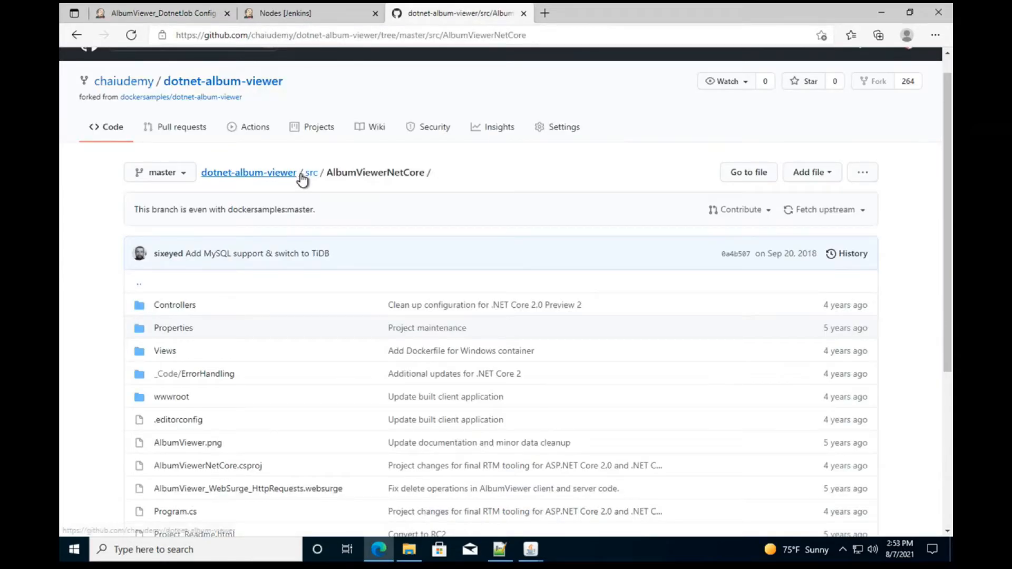
click(168, 14)
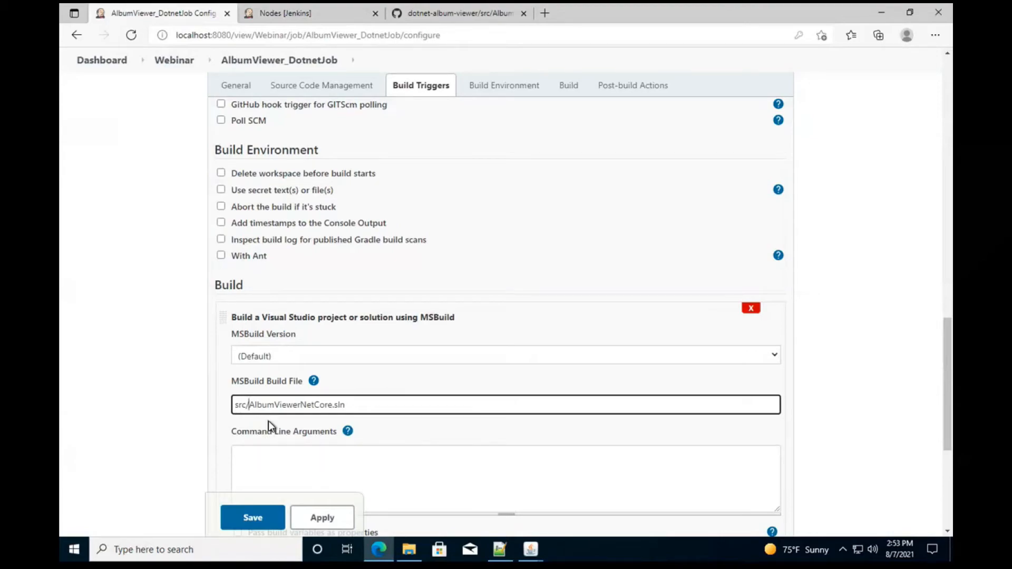
key(BackSpace)
- Set the MSBuild step's command line arguments to /t:restore,rebuild
click(274, 458)
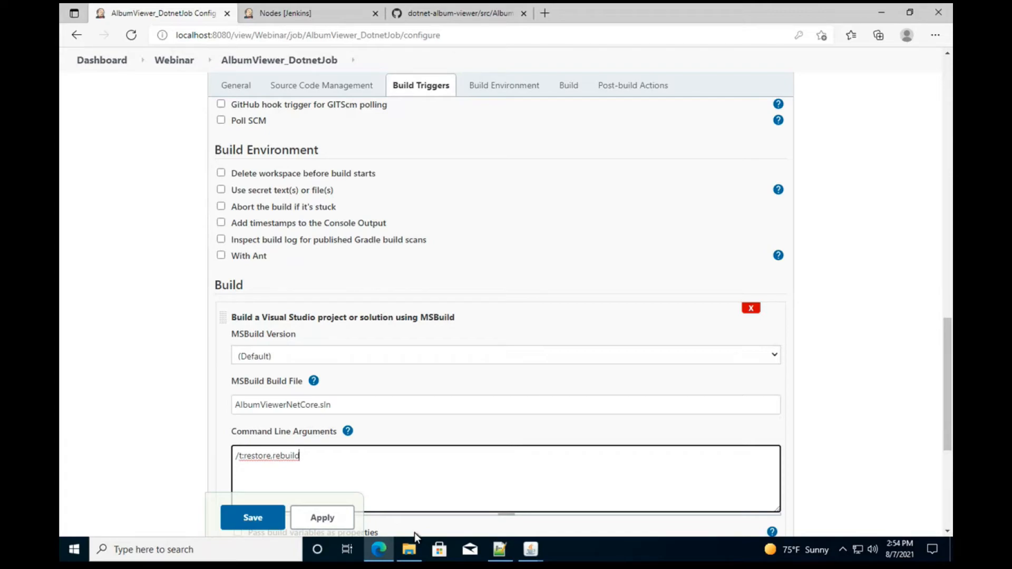
double_click(261, 453)
click(287, 460)
scroll(287, 459, down, 1)
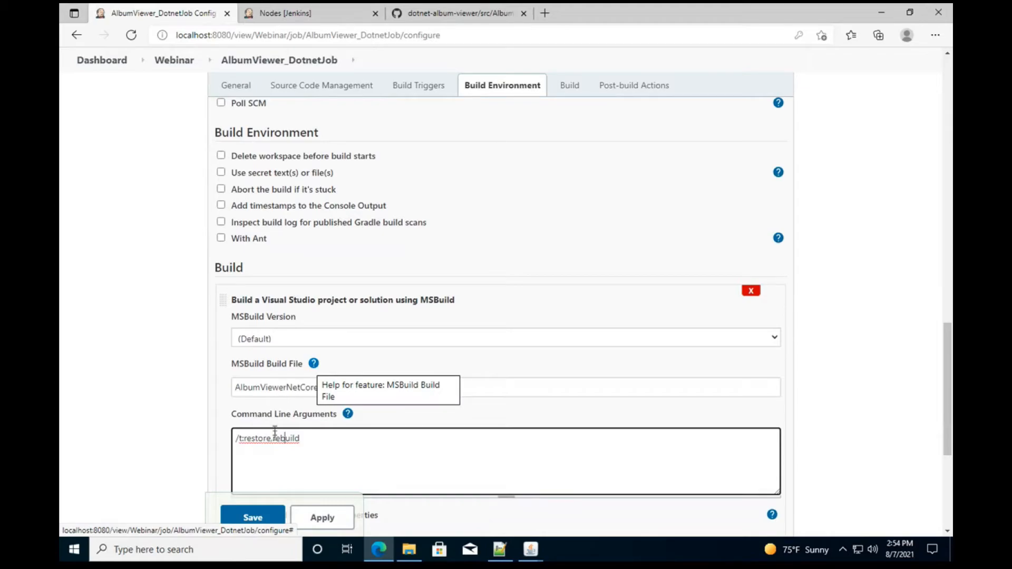
scroll(295, 441, down, 1)
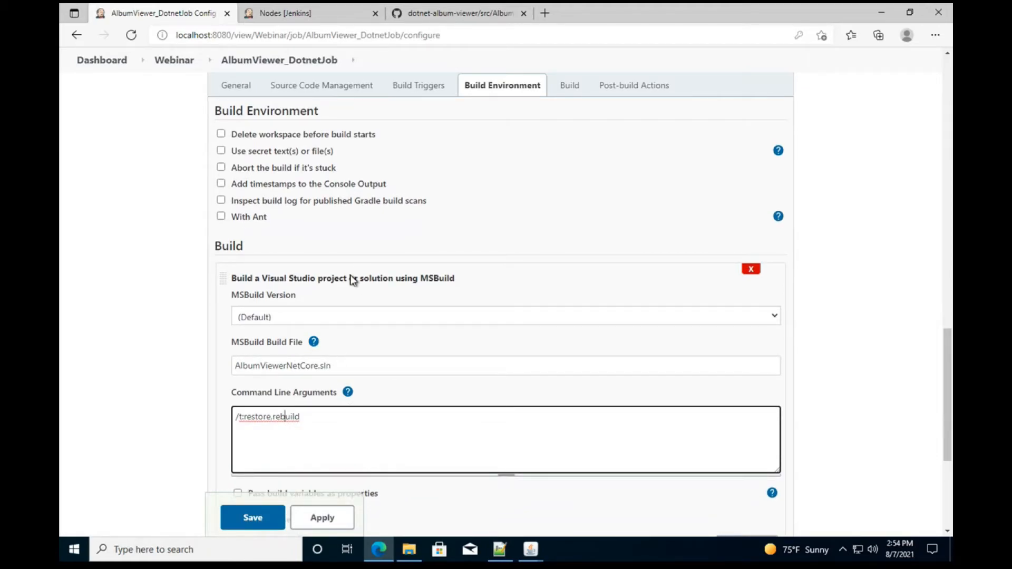
- Review the source code management and MSBuild settings, and save the job configuration
scroll(316, 149, up, 12)
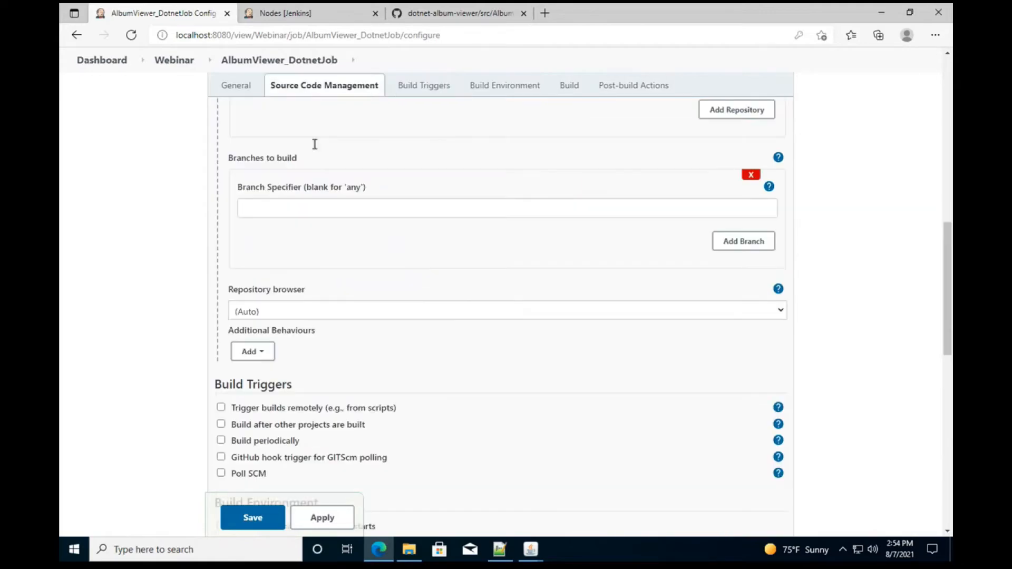
scroll(324, 178, down, 16)
scroll(327, 232, up, 1)
double_click(255, 242)
click(289, 247)
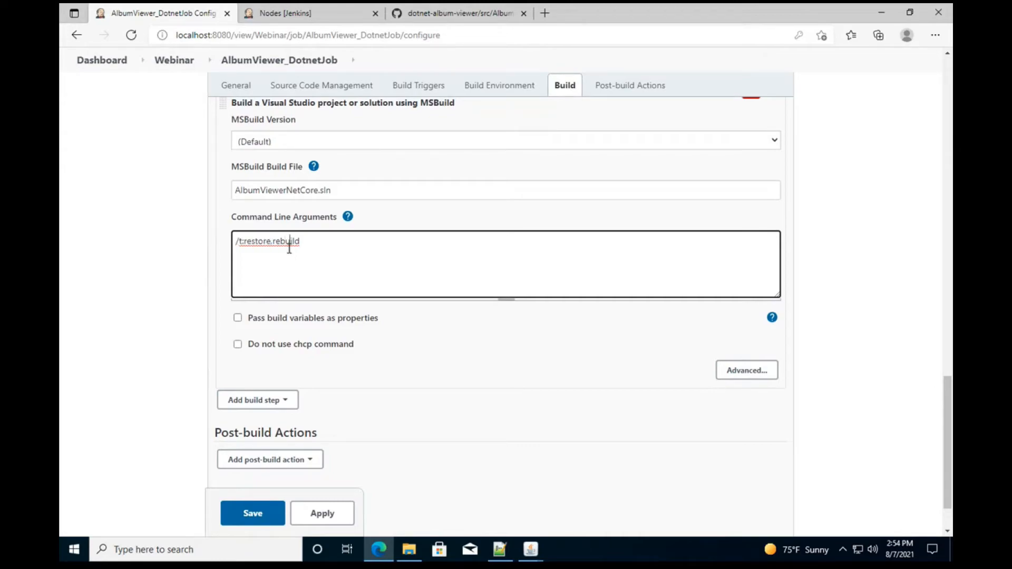
scroll(376, 351, down, 1)
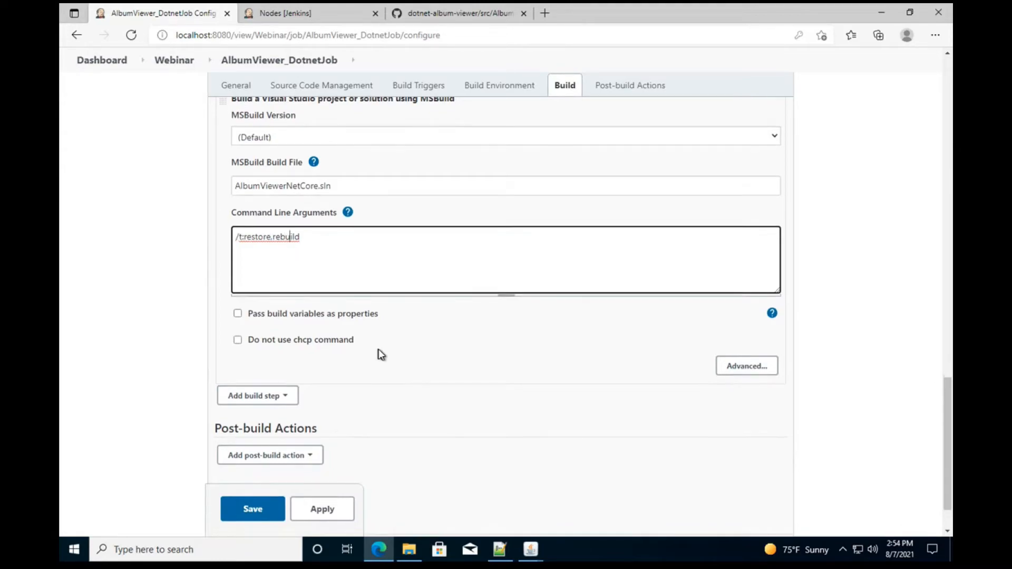
click(323, 501)
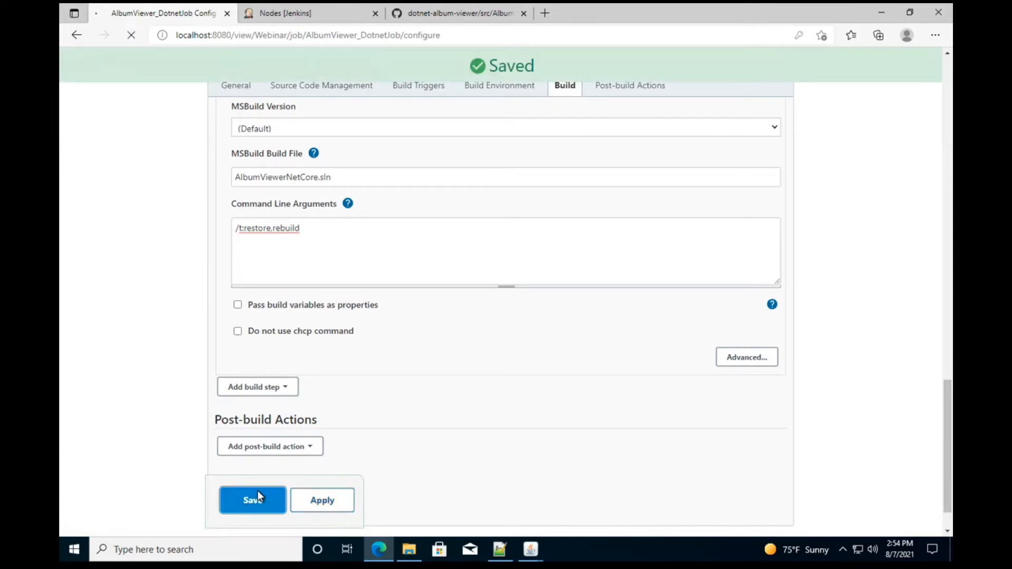
click(258, 494)
- Start a build of AlbumViewer_DotnetJob and follow the console output of build #1
click(121, 246)
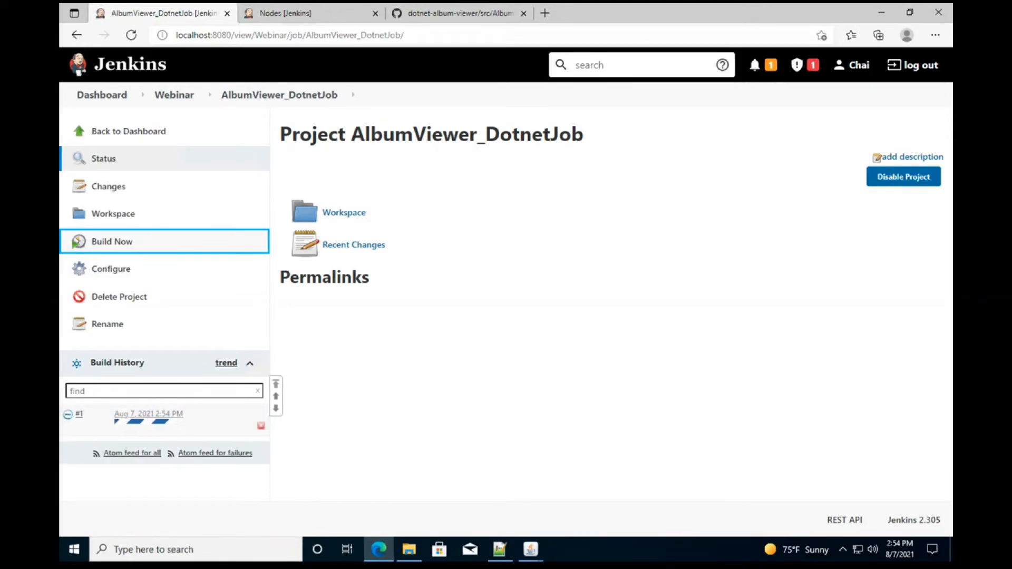
click(83, 415)
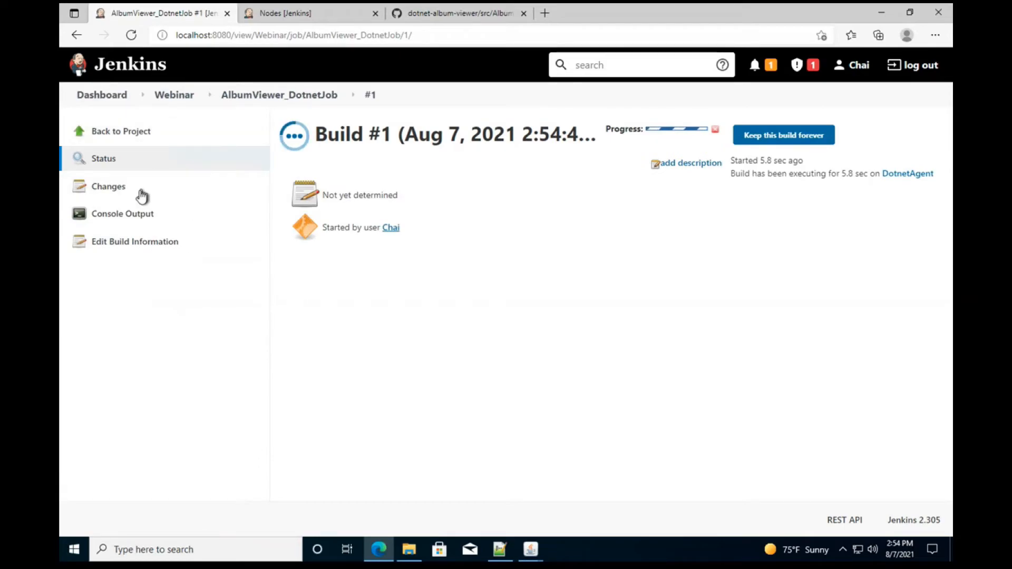
click(118, 210)
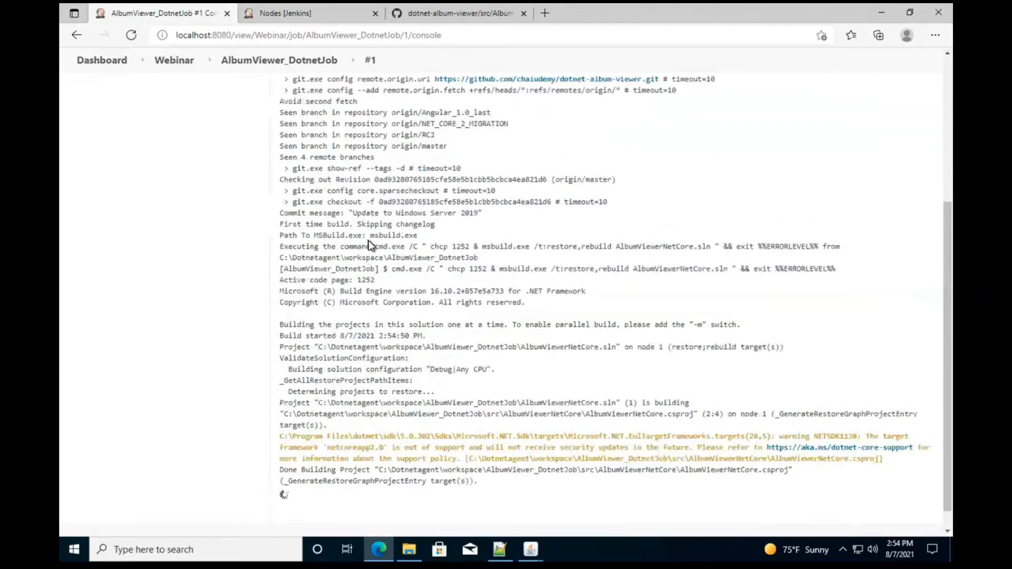
scroll(368, 243, up, 2)
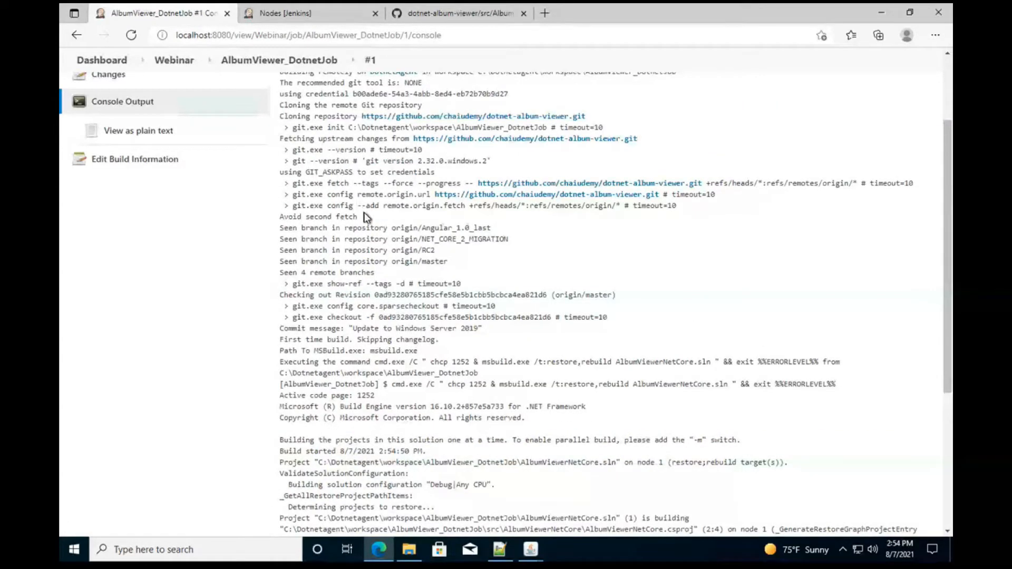
scroll(364, 213, down, 4)
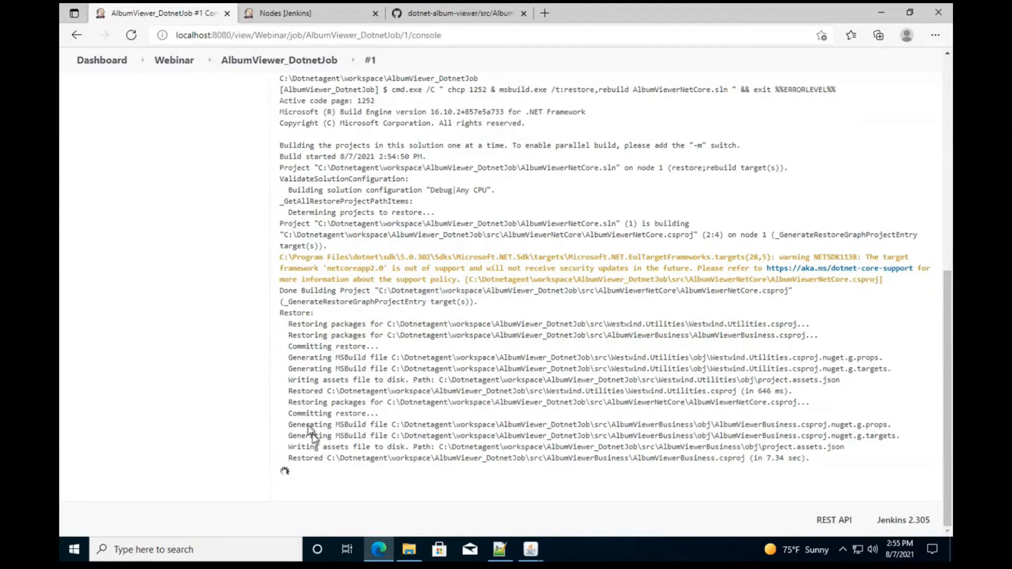
- Switch to File Explorer to examine C:\Dotnetagent\workspace\AlbumViewer_DotnetJob, and check the final result line of the build's console output in Jenkins
click(416, 555)
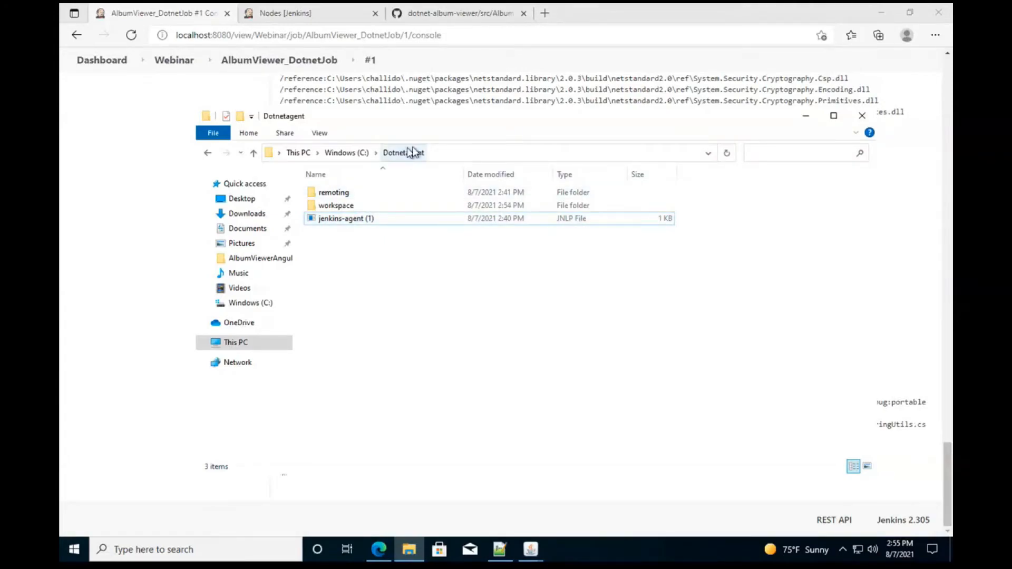
click(444, 153)
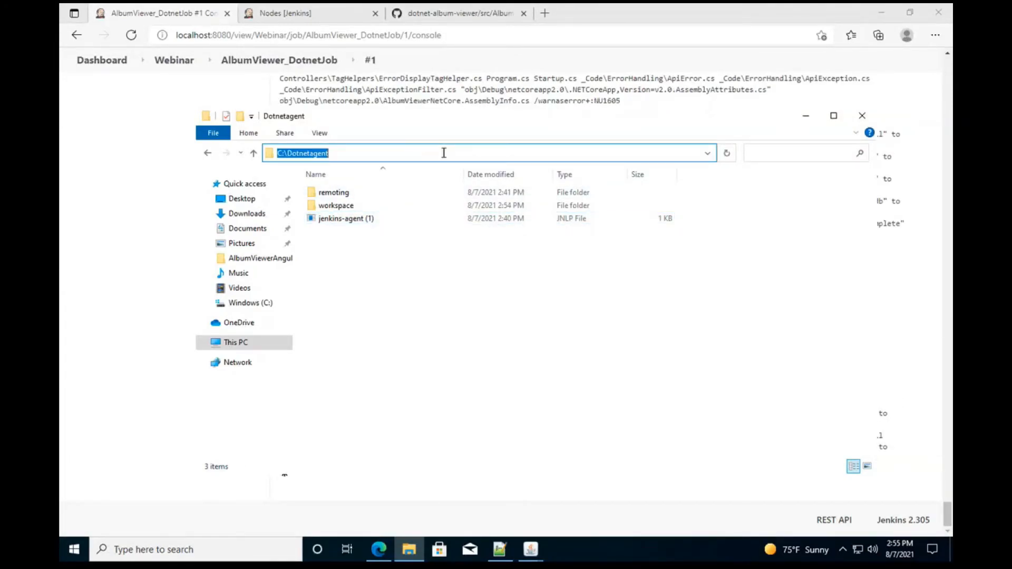
click(400, 342)
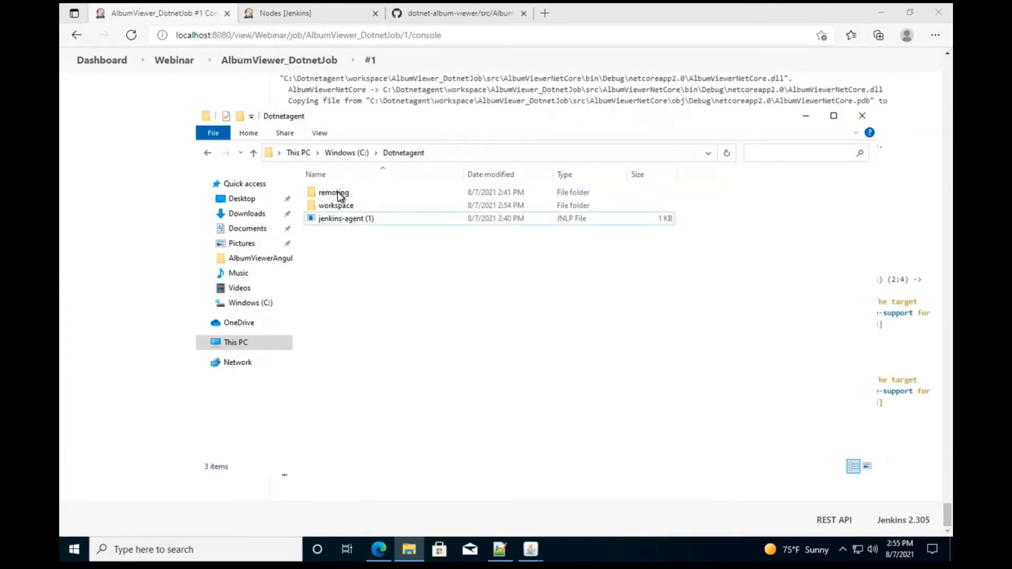
double_click(332, 206)
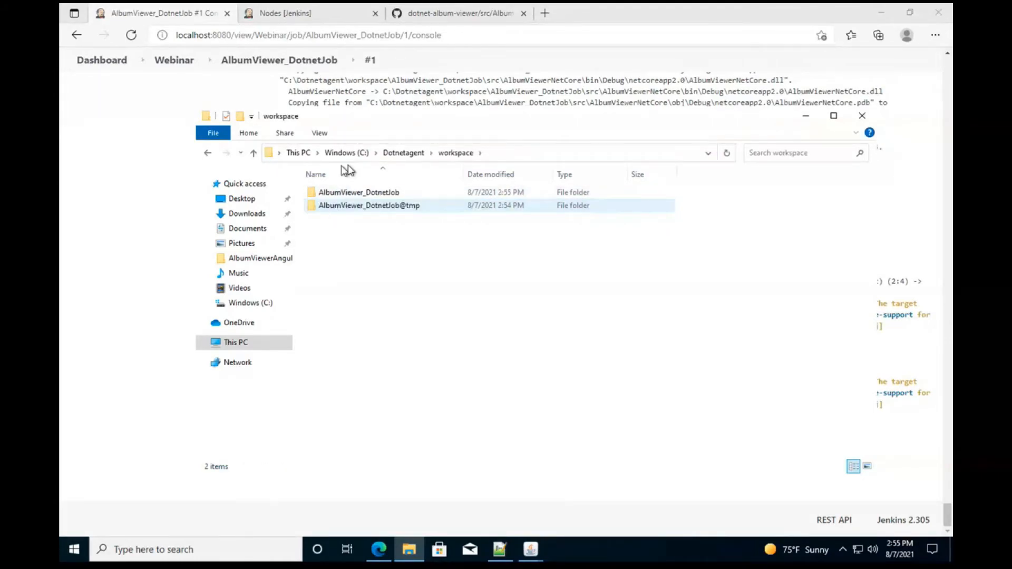
click(351, 194)
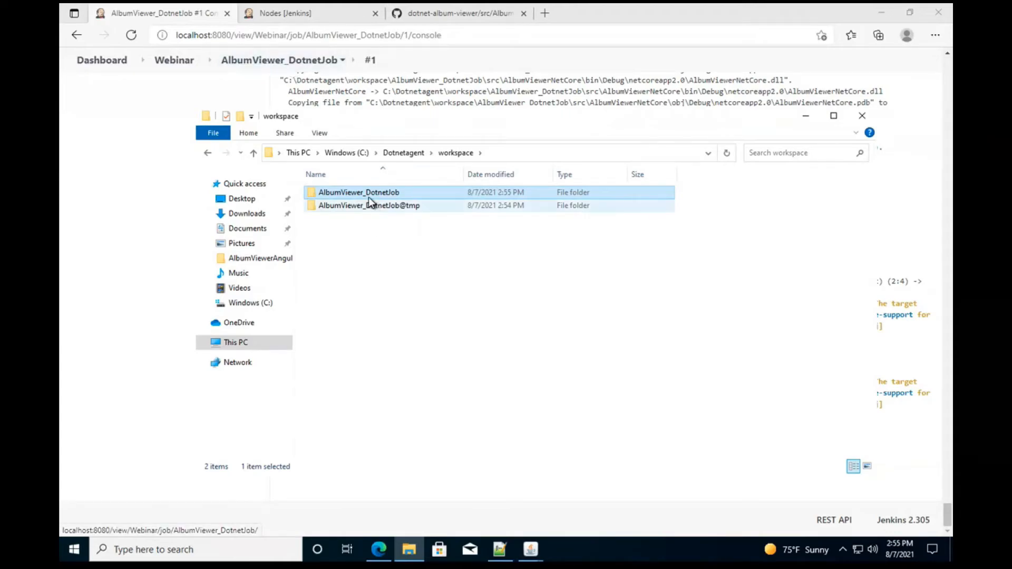
double_click(369, 195)
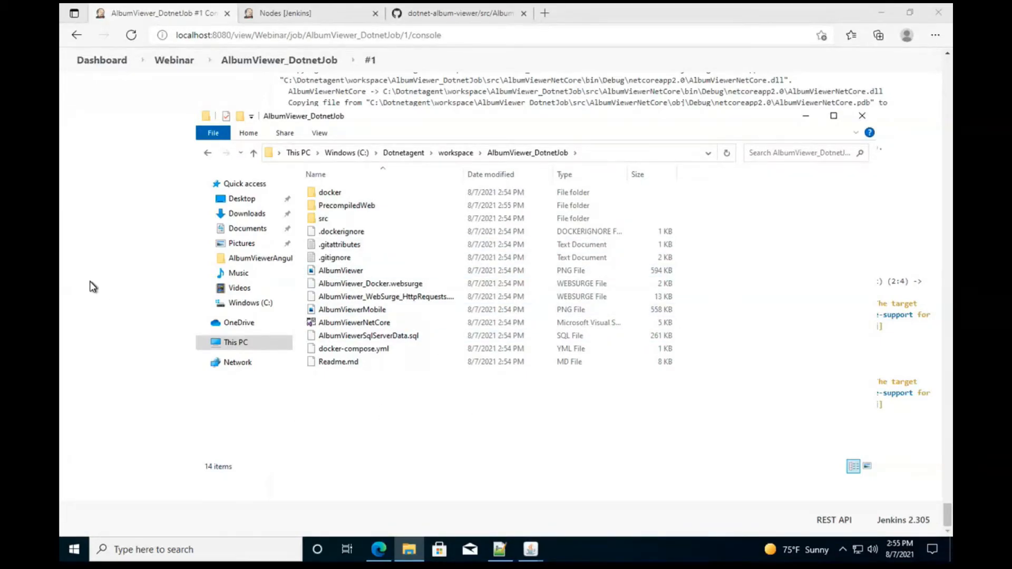
click(119, 291)
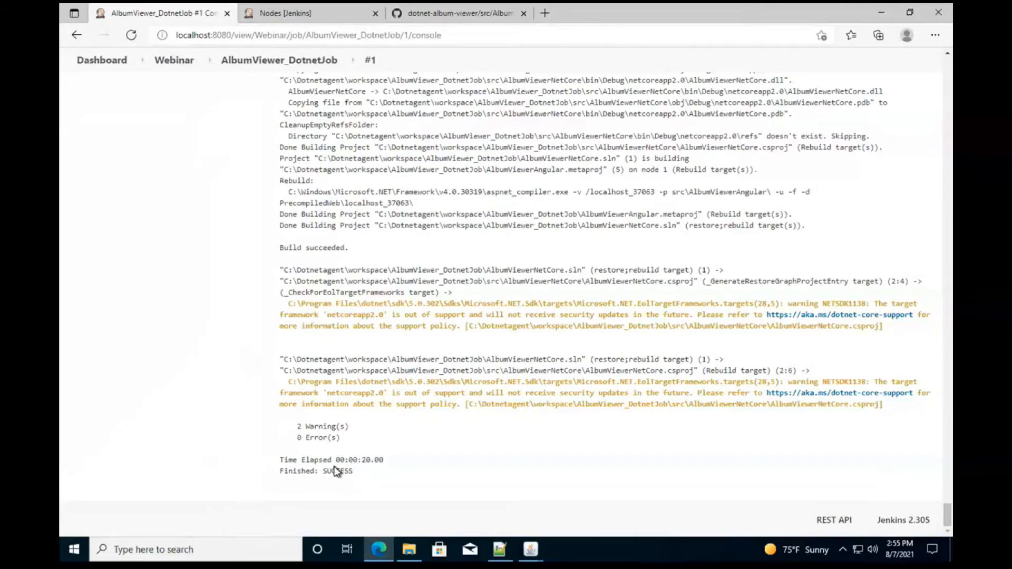
triple_click(336, 471)
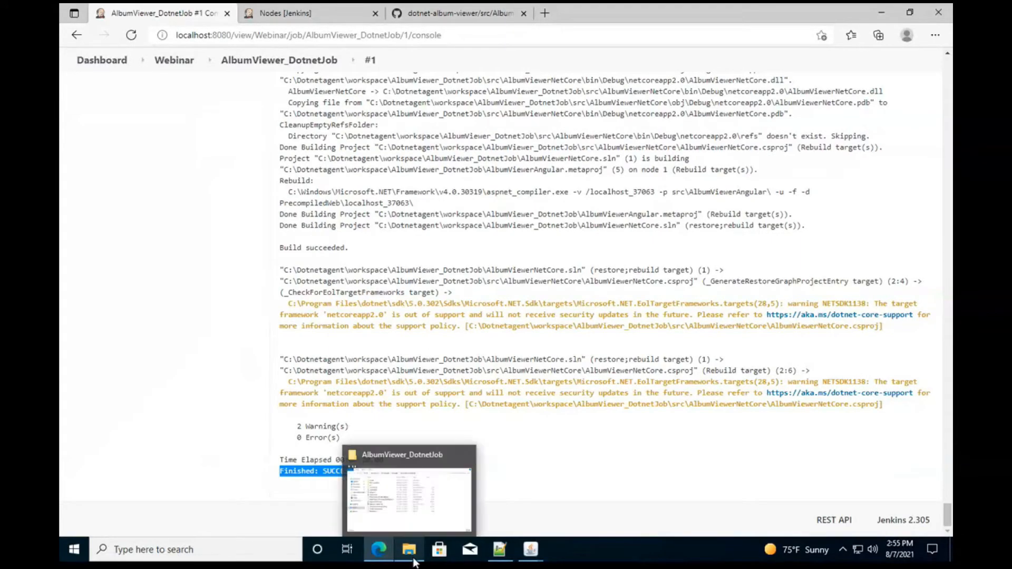
- Examine the compiled files in src\AlbumViewerNetCore\bin\Debug\netcoreapp2.0 in File Explorer, and return to the AlbumViewer_DotnetJob project page in Jenkins
click(409, 549)
double_click(324, 219)
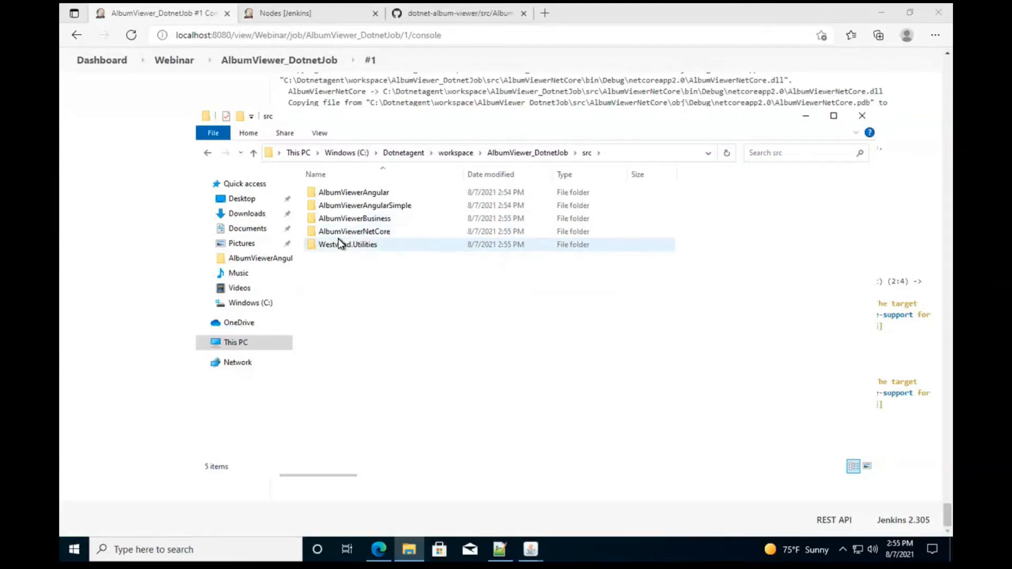
double_click(335, 234)
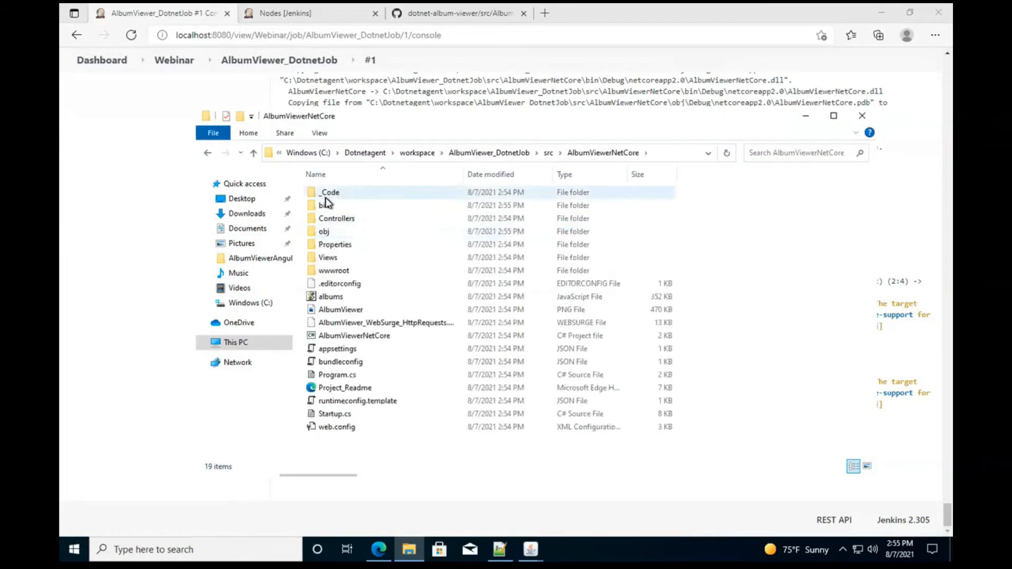
double_click(322, 207)
click(323, 198)
double_click(323, 198)
double_click(321, 198)
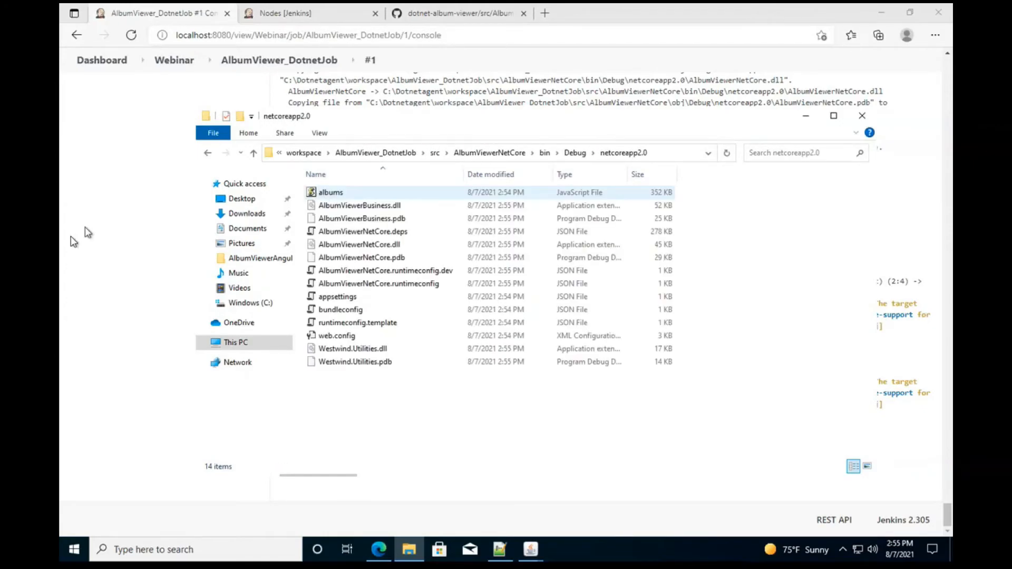
click(127, 261)
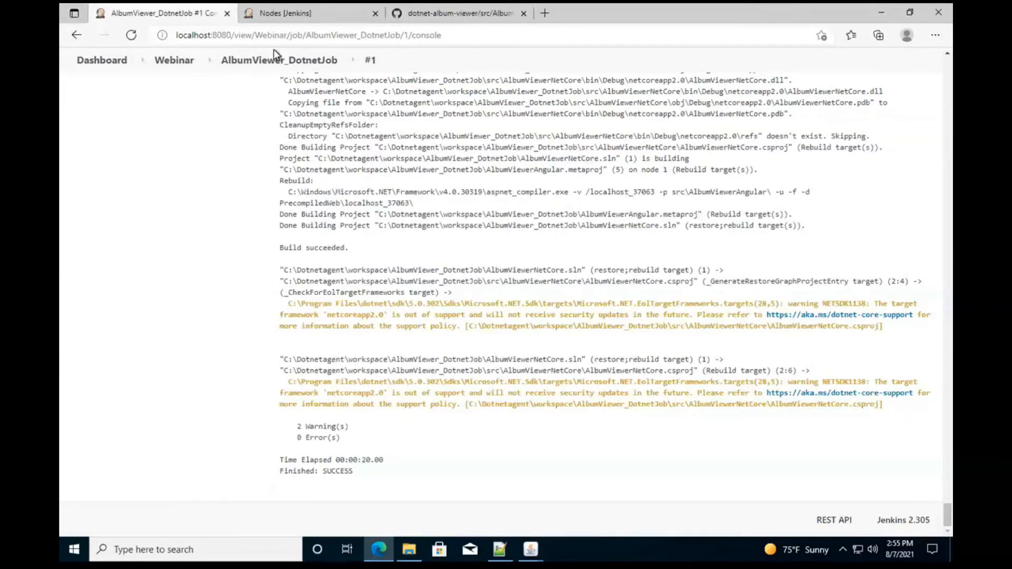
click(263, 59)
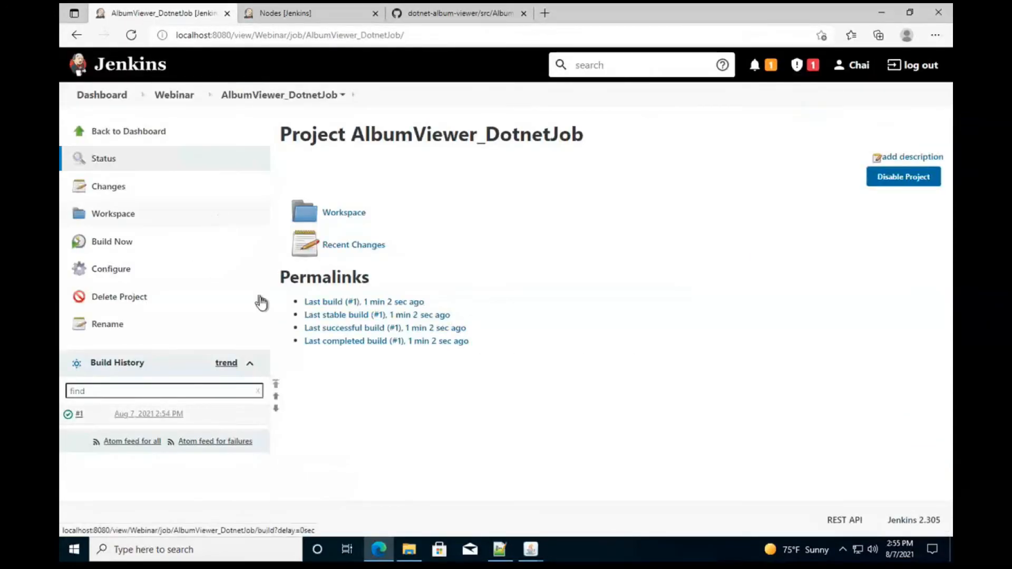
- Open the AlbumViewer_DotnetJob configuration and review its Git repository, build environment and MSBuild settings down to the post-build actions
click(125, 275)
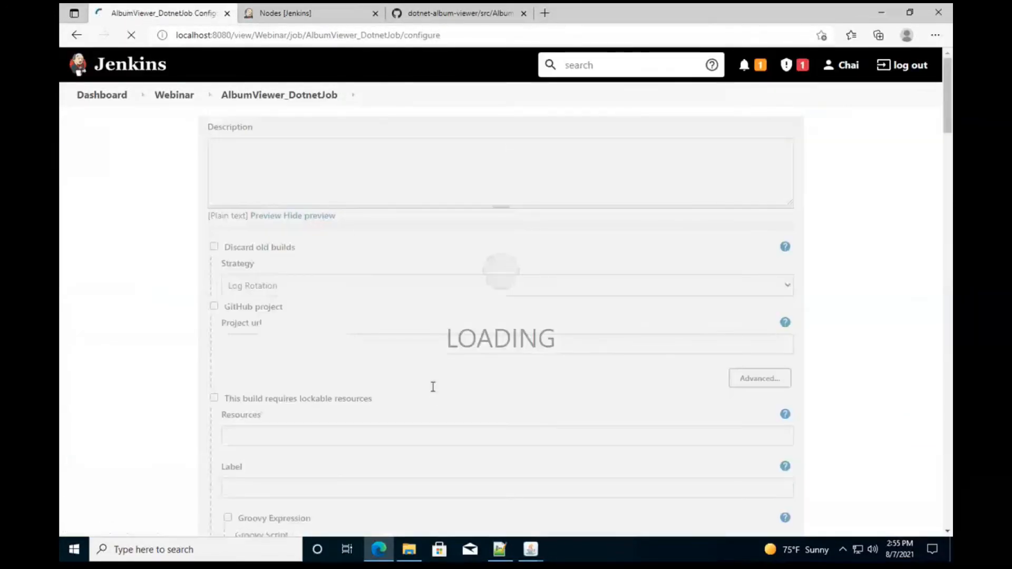
scroll(432, 387, down, 8)
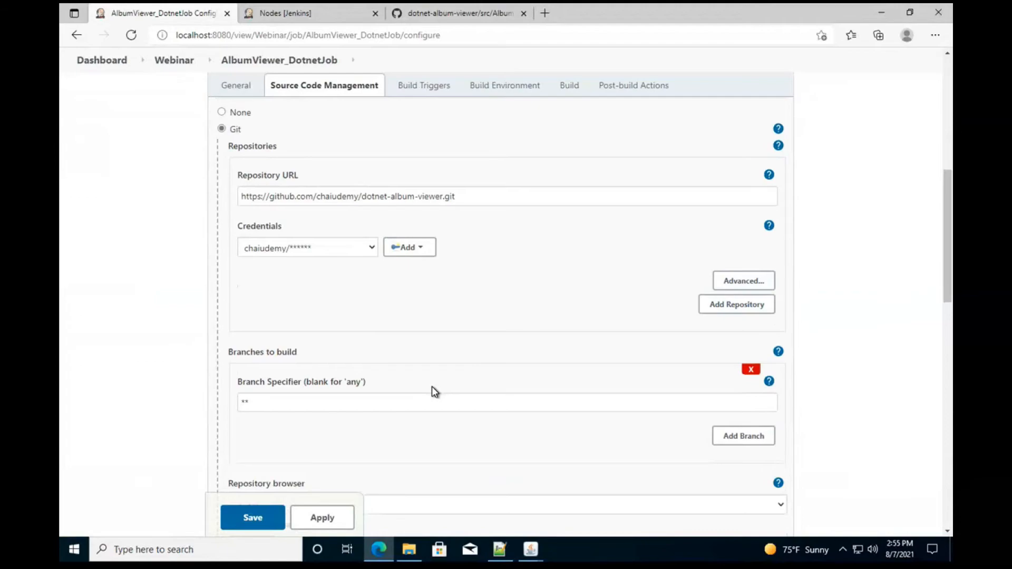
scroll(432, 387, down, 6)
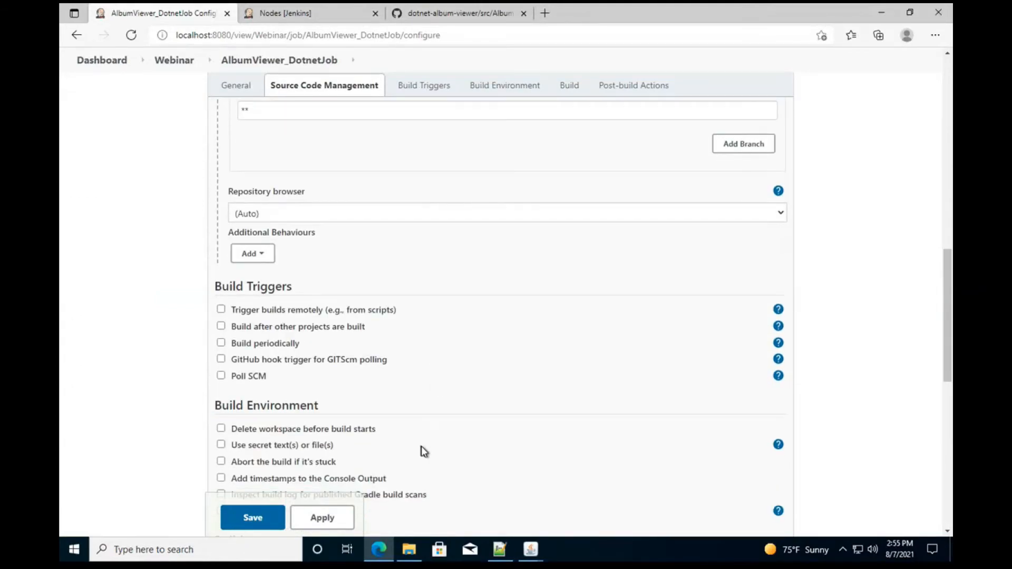
scroll(424, 452, down, 1)
scroll(424, 452, down, 3)
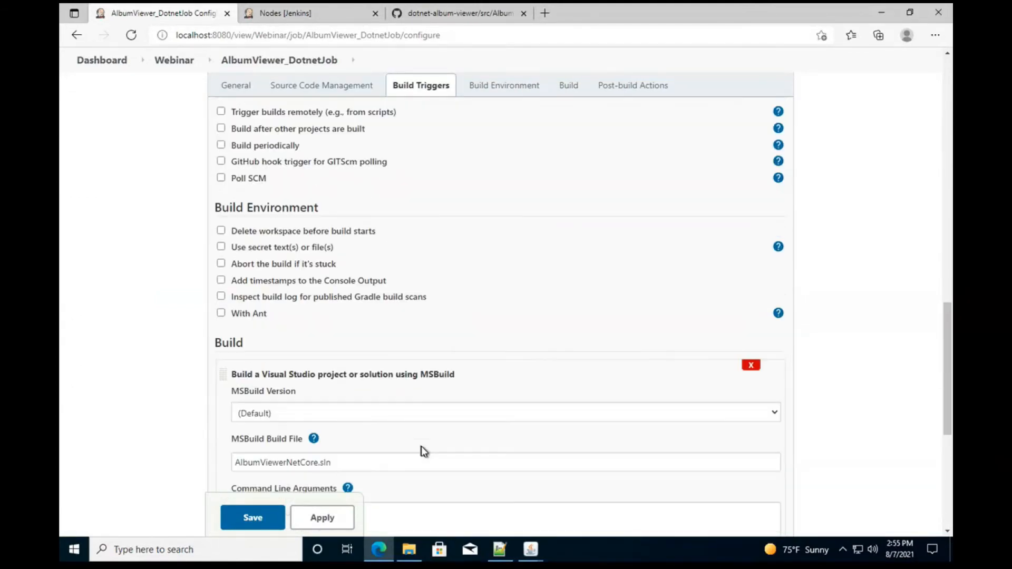
scroll(424, 452, down, 1)
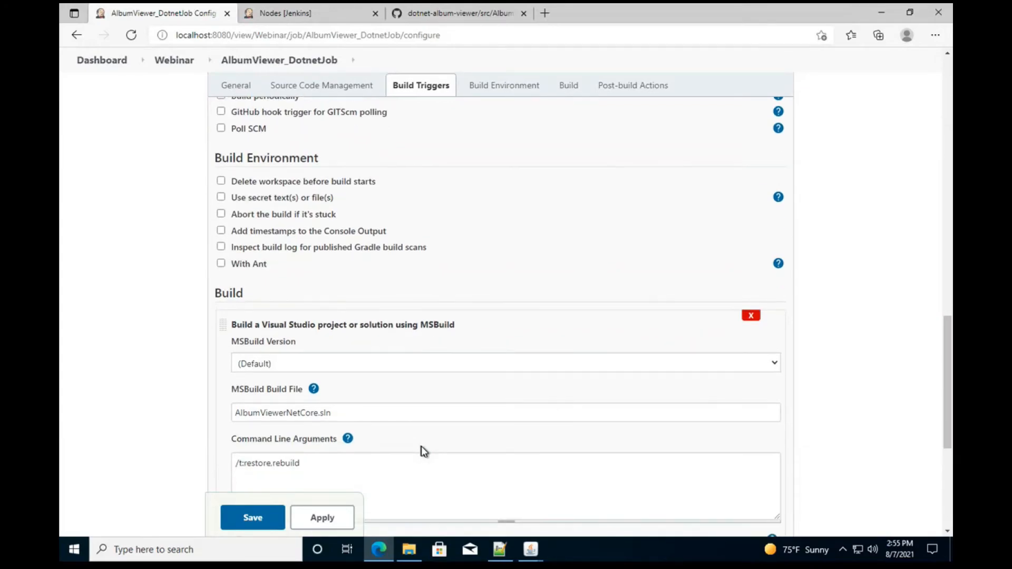
scroll(422, 447, down, 1)
click(344, 408)
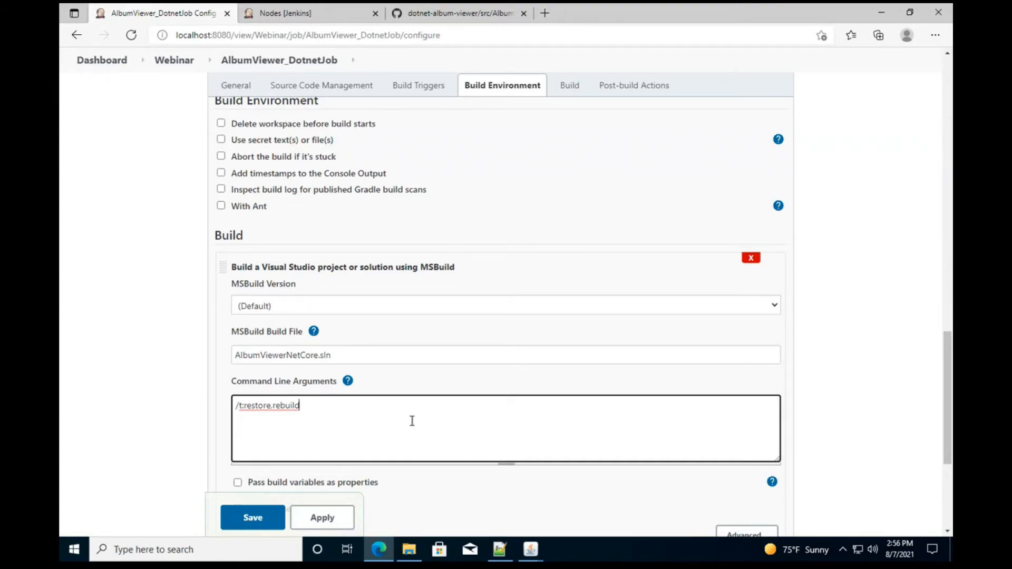
scroll(413, 421, down, 3)
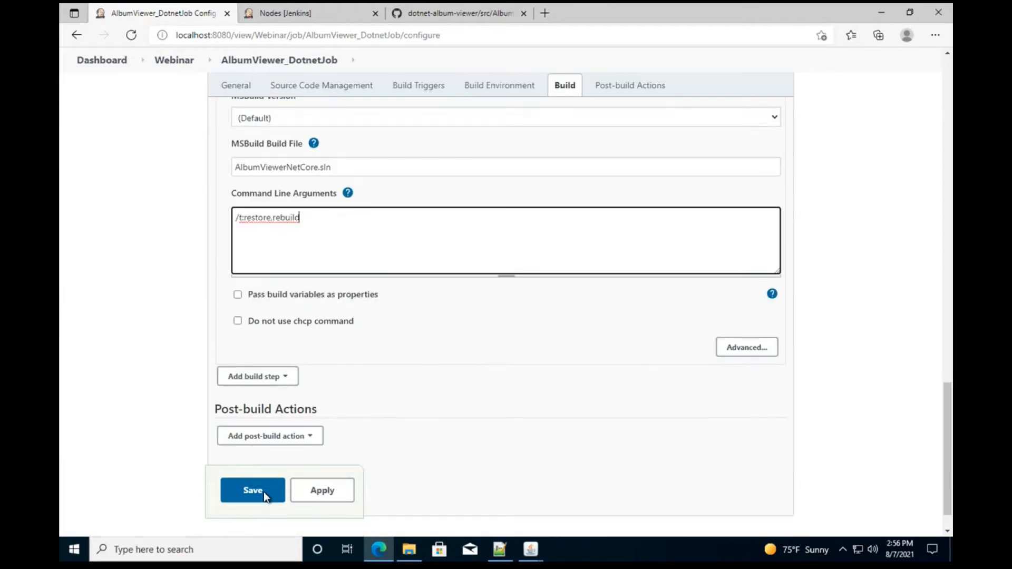
scroll(407, 363, down, 1)
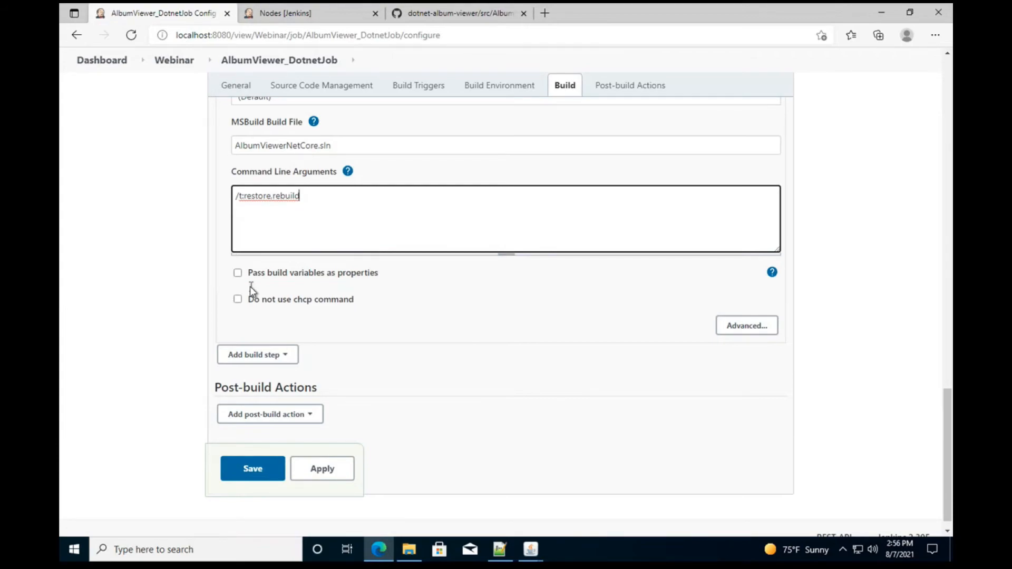
click(310, 422)
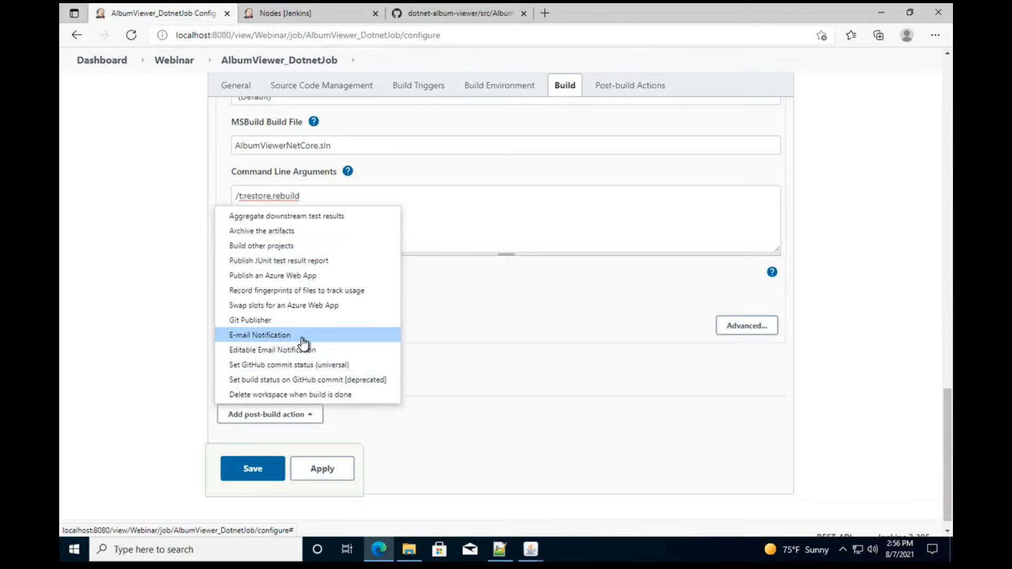
click(301, 231)
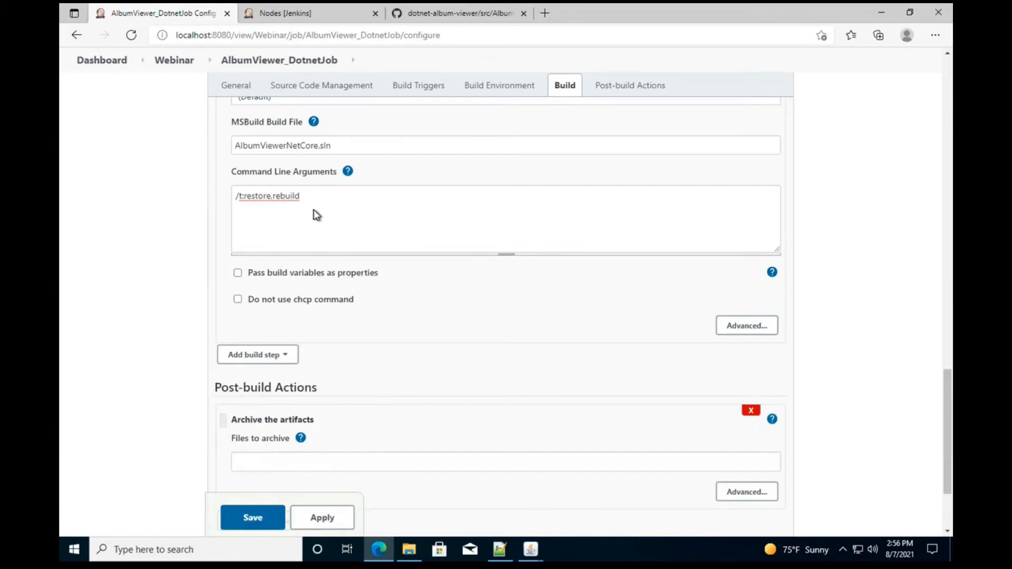
scroll(284, 420, down, 1)
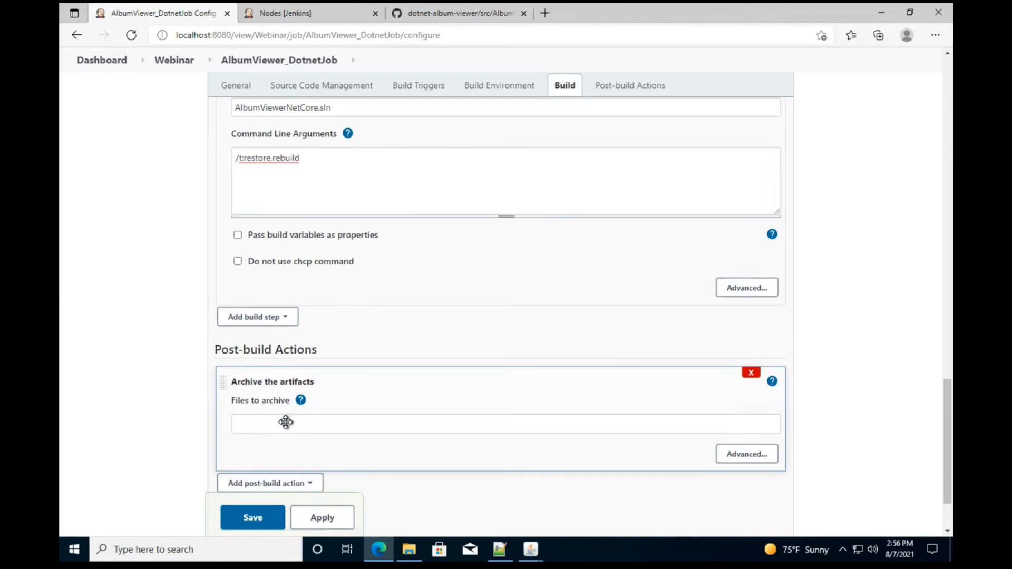
scroll(359, 420, down, 1)
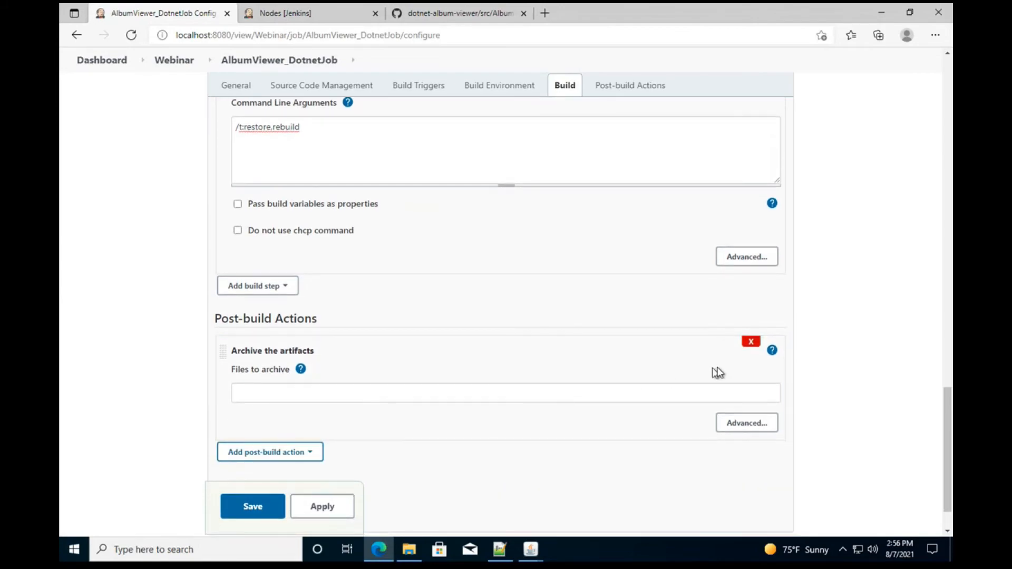
click(749, 343)
- Add an Archive the artifacts post-build action to the job and start editing its files to archive
click(287, 401)
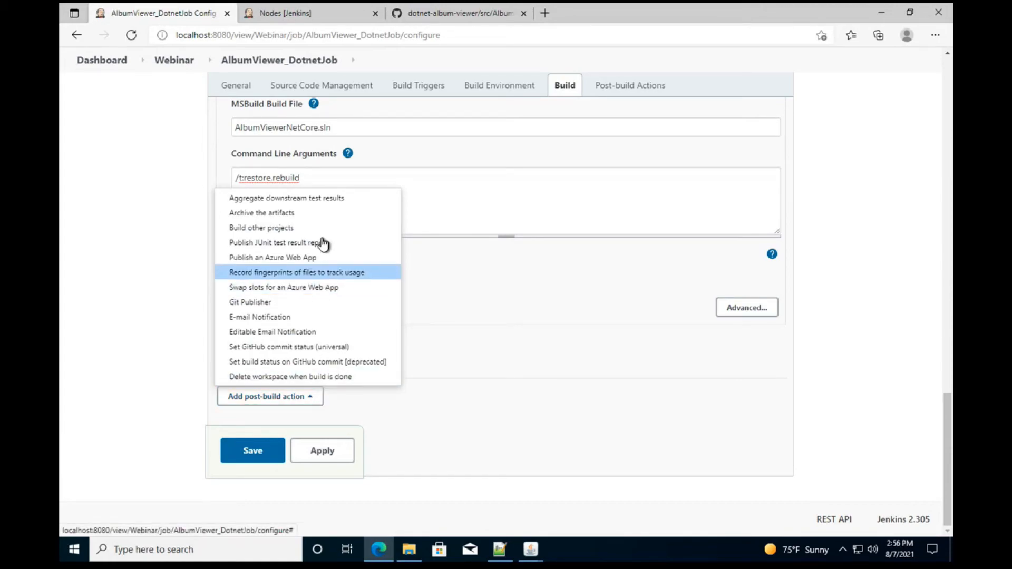
click(282, 214)
click(293, 440)
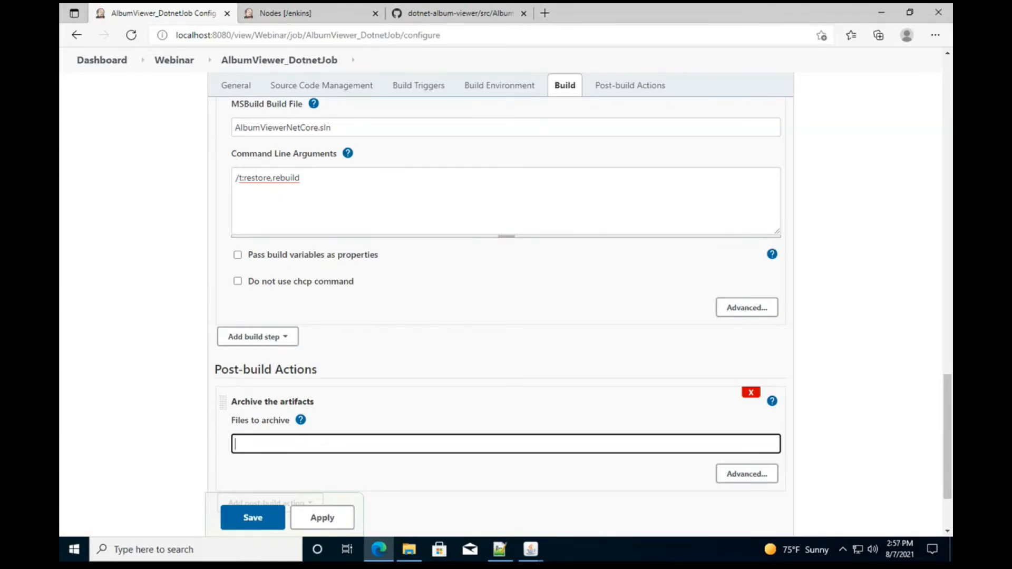
- Copy the path /src/AlbumViewerNetCore/bin/Debug/netcoreapp2.0/* from the Notepad++ note and paste it as the files to archive in Jenkins
click(500, 551)
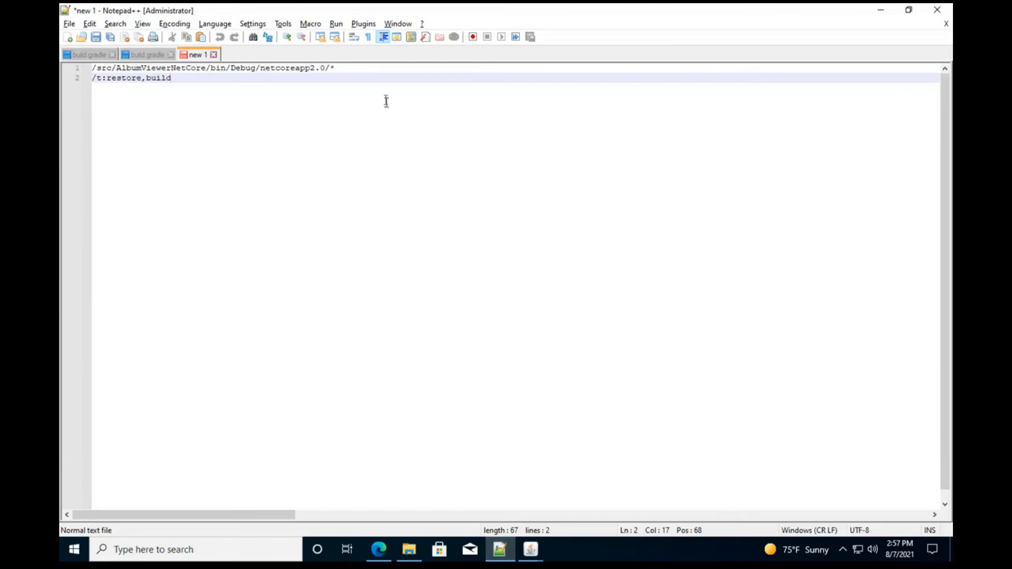
key(Up)
key(Home)
key(shift+End)
key(ctrl+c)
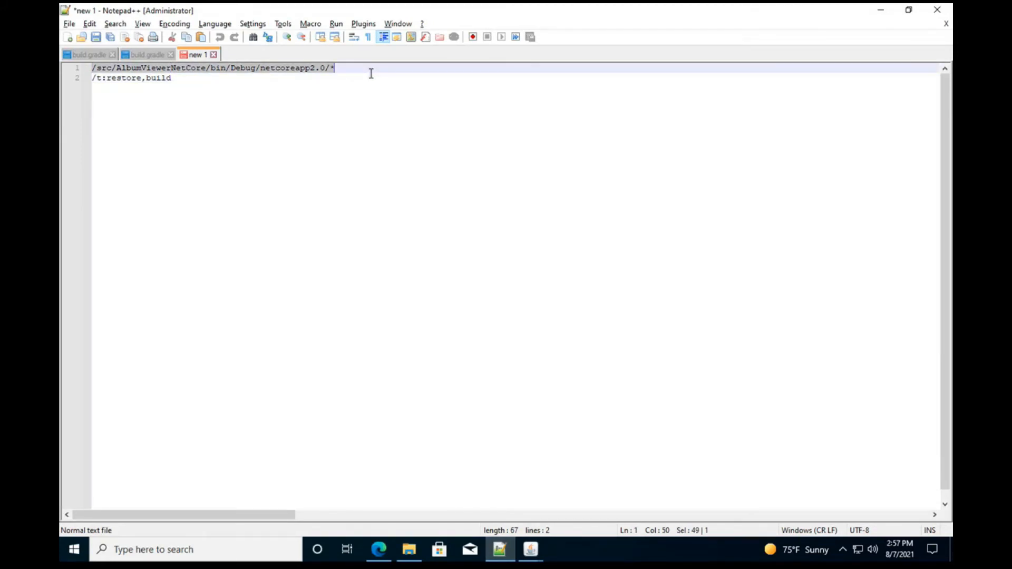
click(379, 551)
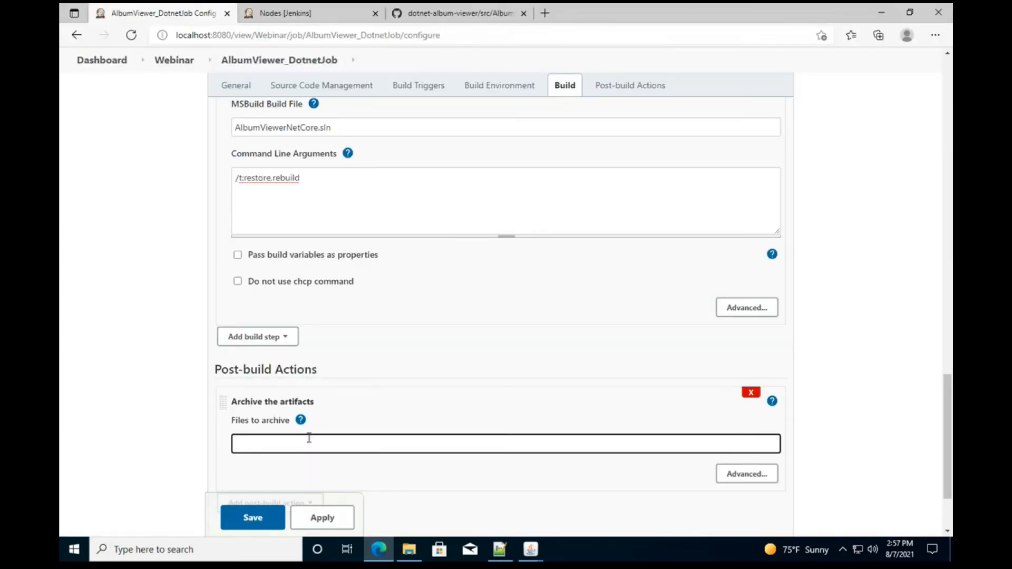
key(ctrl+v)
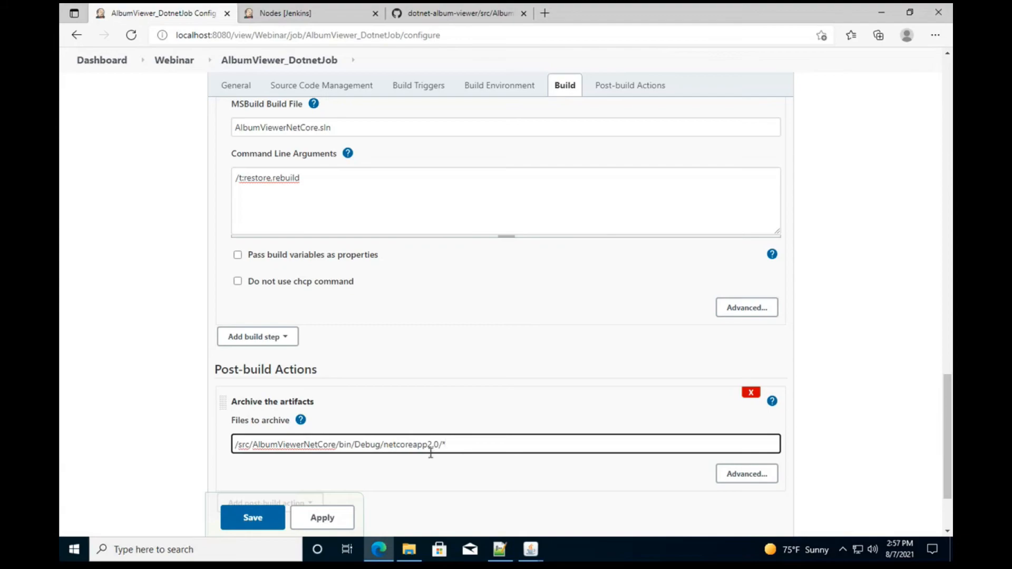
- Check the archive path's Debug folder, save the job configuration, and start a new build of AlbumViewer_DotnetJob
double_click(365, 444)
scroll(353, 429, down, 1)
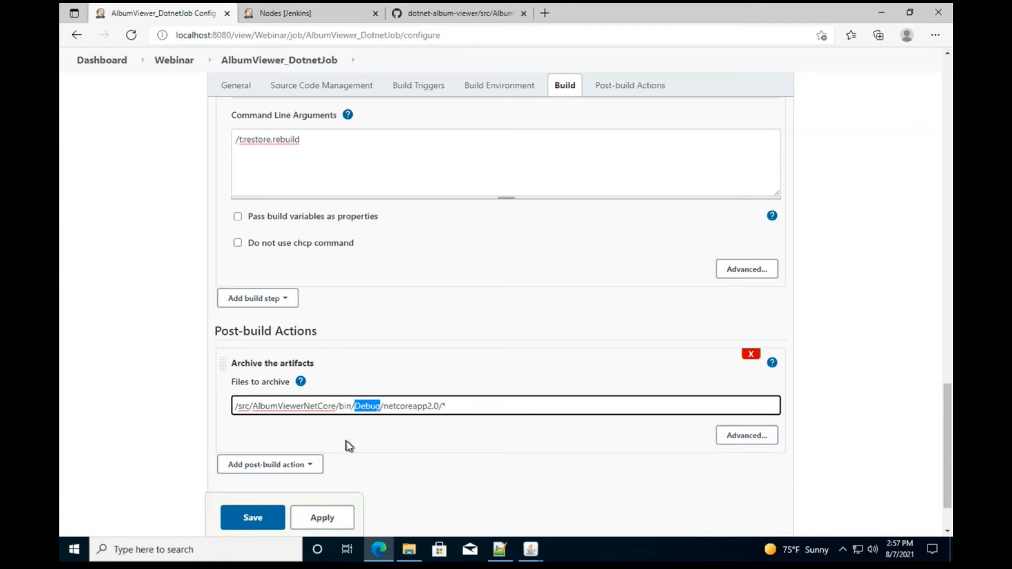
click(325, 521)
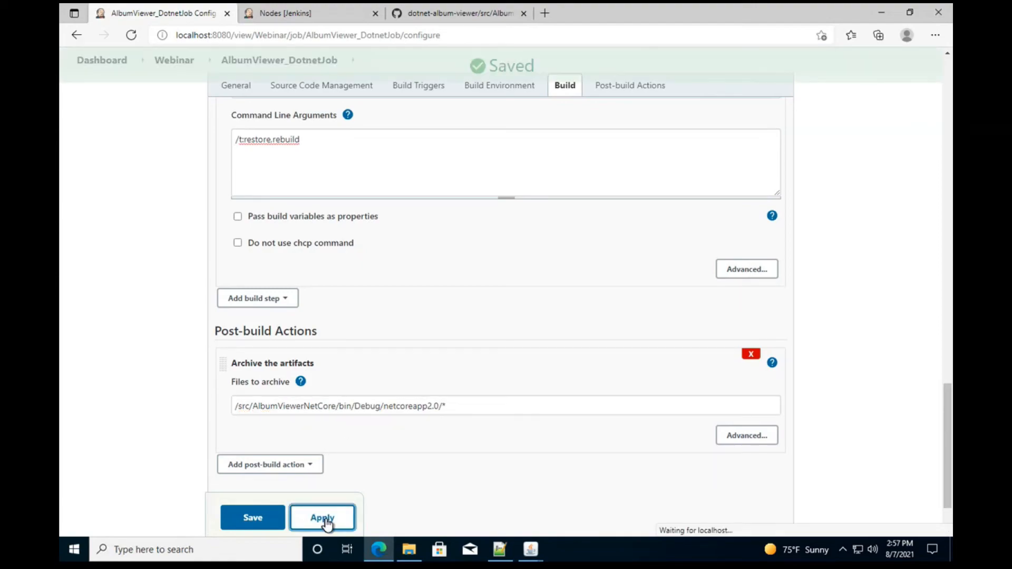
click(246, 518)
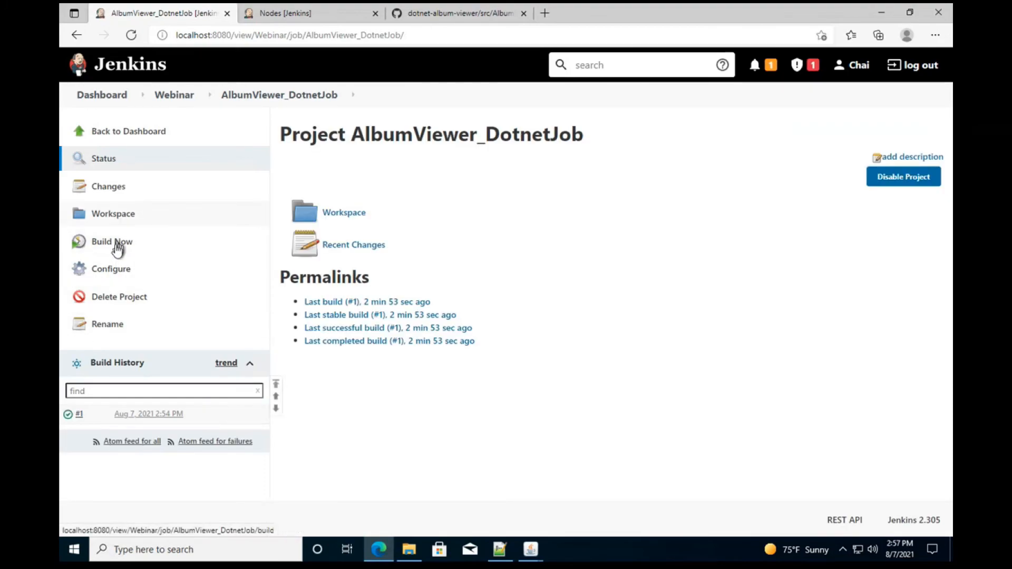
click(117, 245)
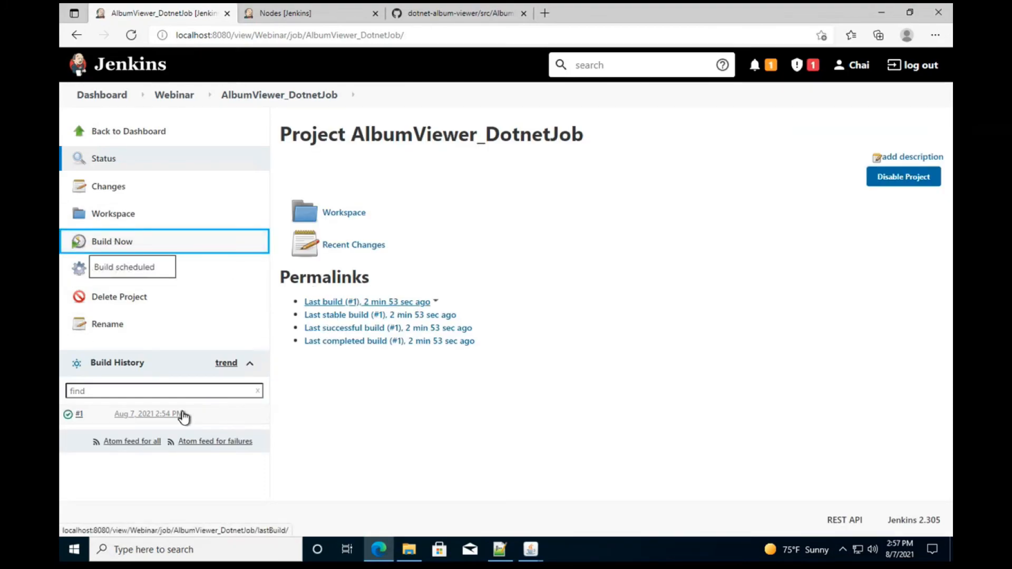
- Open build #1 from the build history and read through the beginning of its console output
click(81, 446)
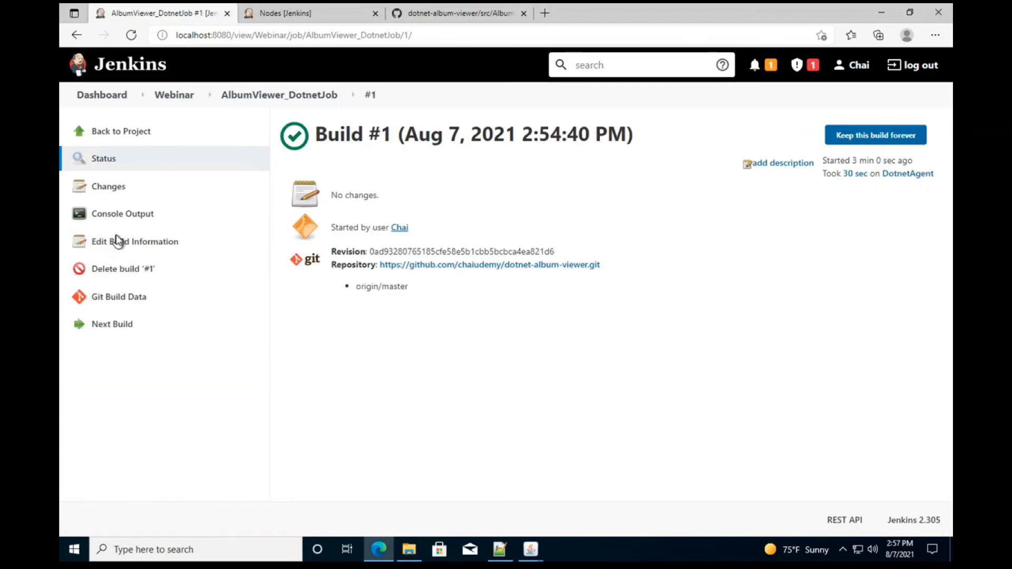
click(119, 220)
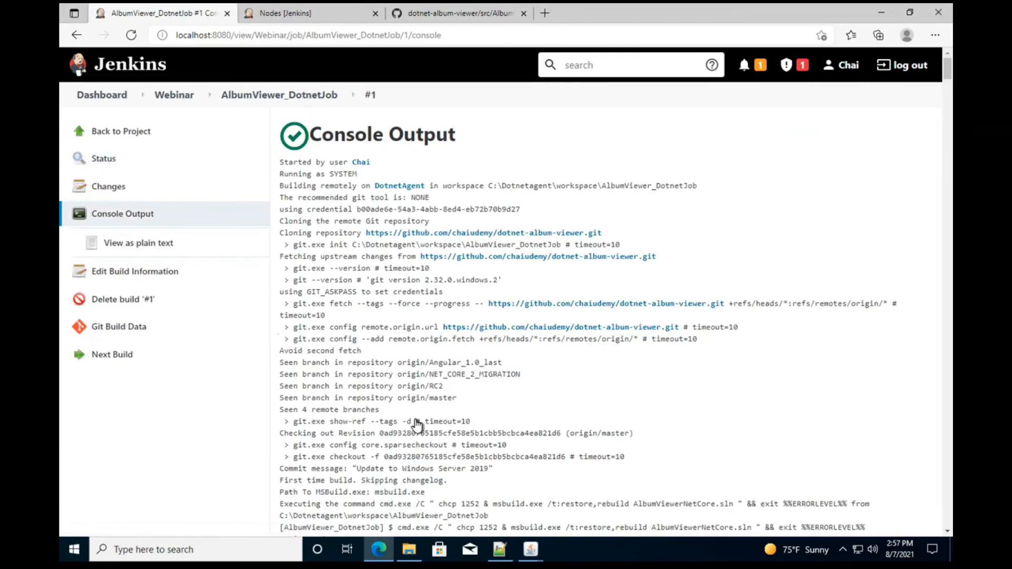
scroll(416, 419, down, 2)
scroll(417, 419, down, 3)
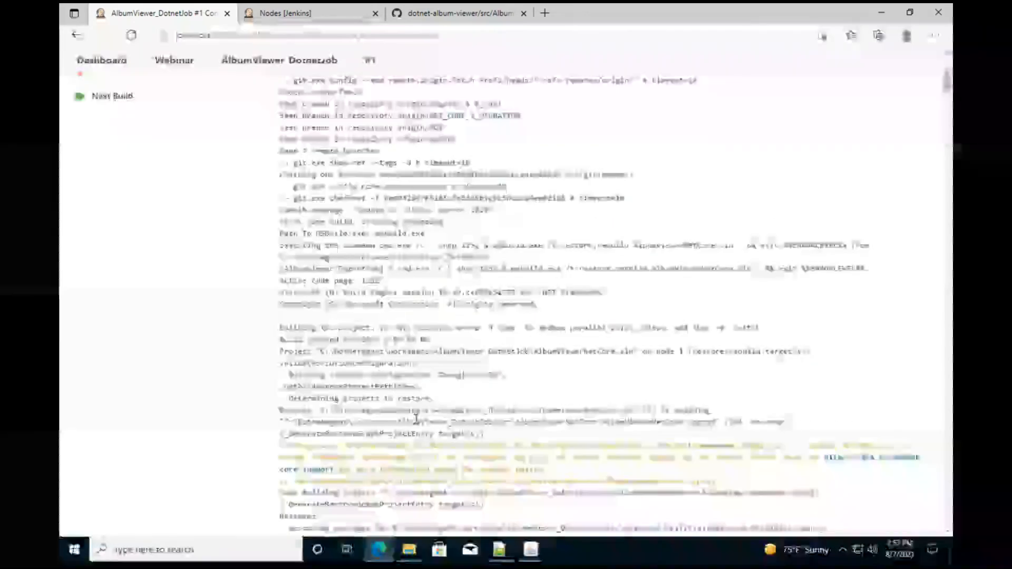
scroll(416, 419, up, 5)
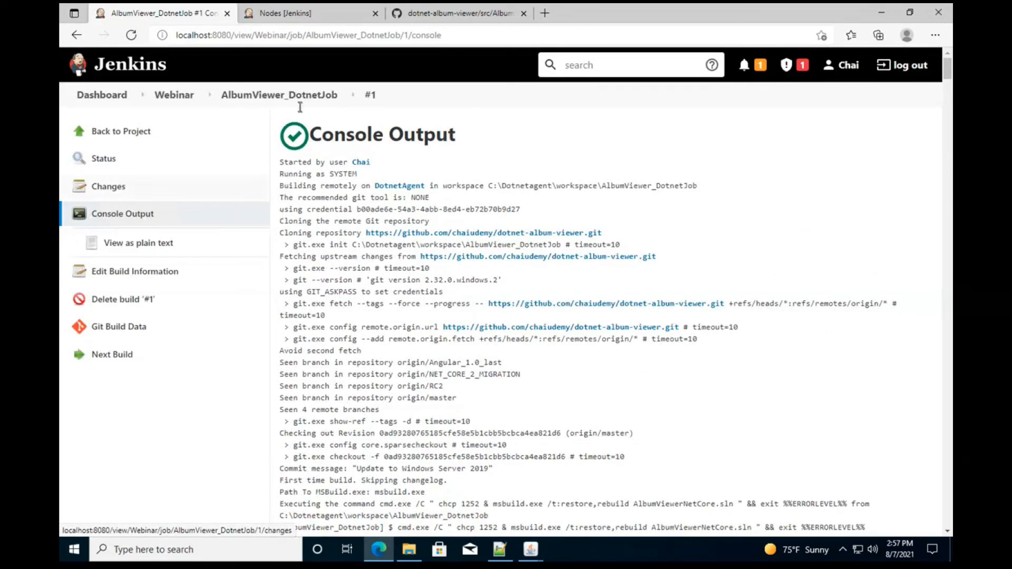
- Examine the archived artifacts on the project page and in build #2, and return to the AlbumViewer_DotnetJob project page
click(278, 103)
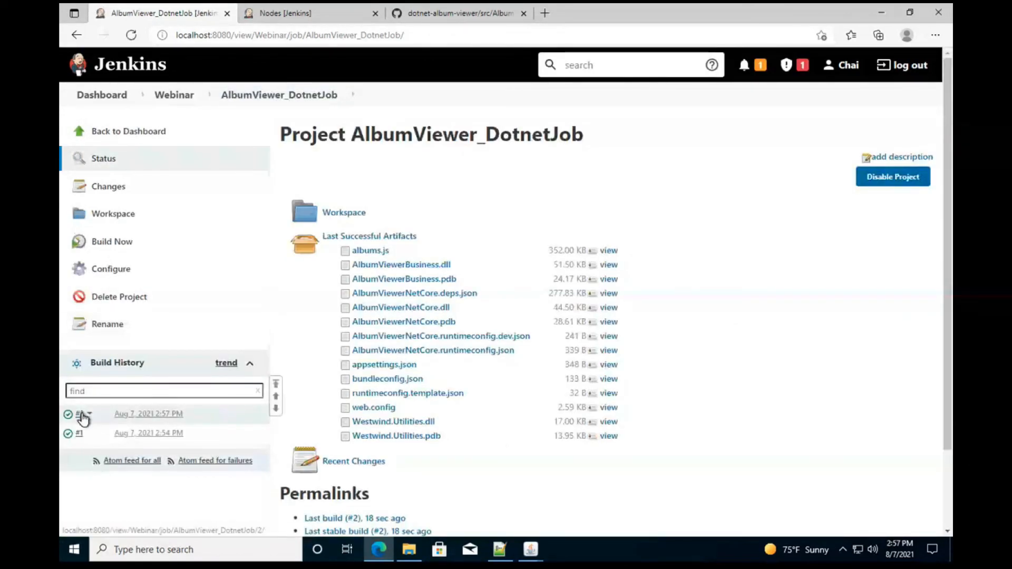
click(80, 414)
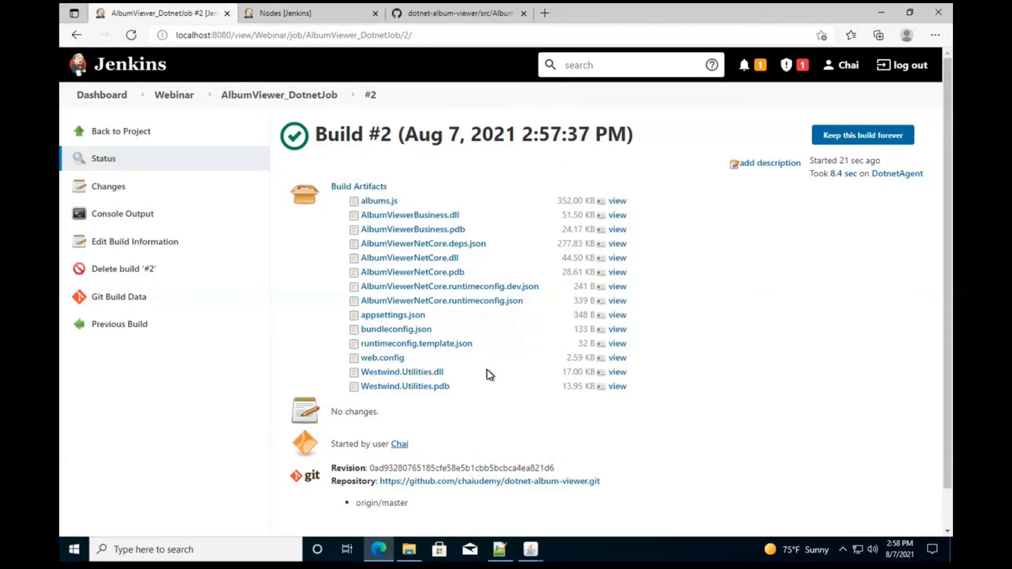
click(280, 97)
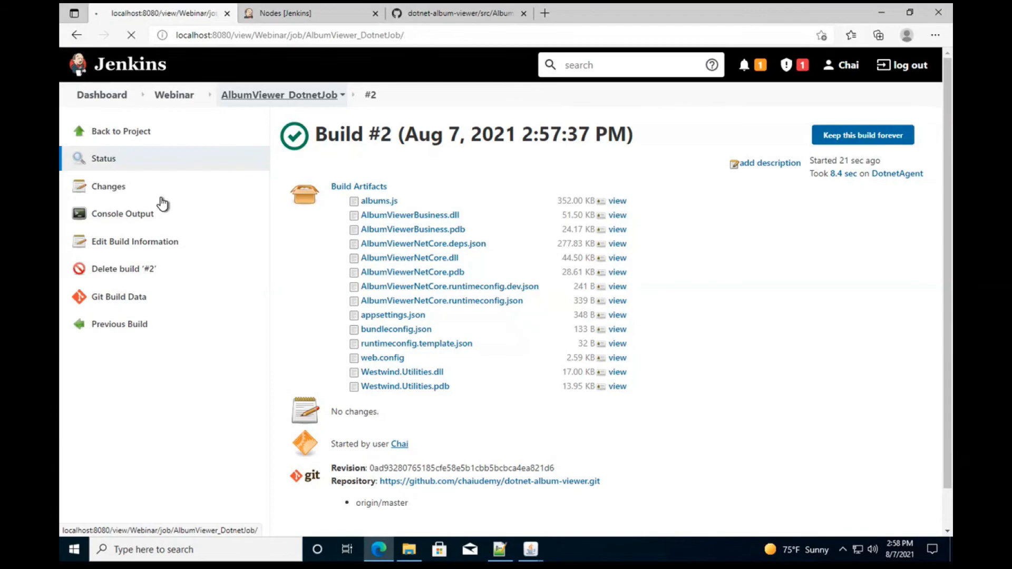
- Reopen the job configuration and review the archived files path and the source code management settings
click(116, 272)
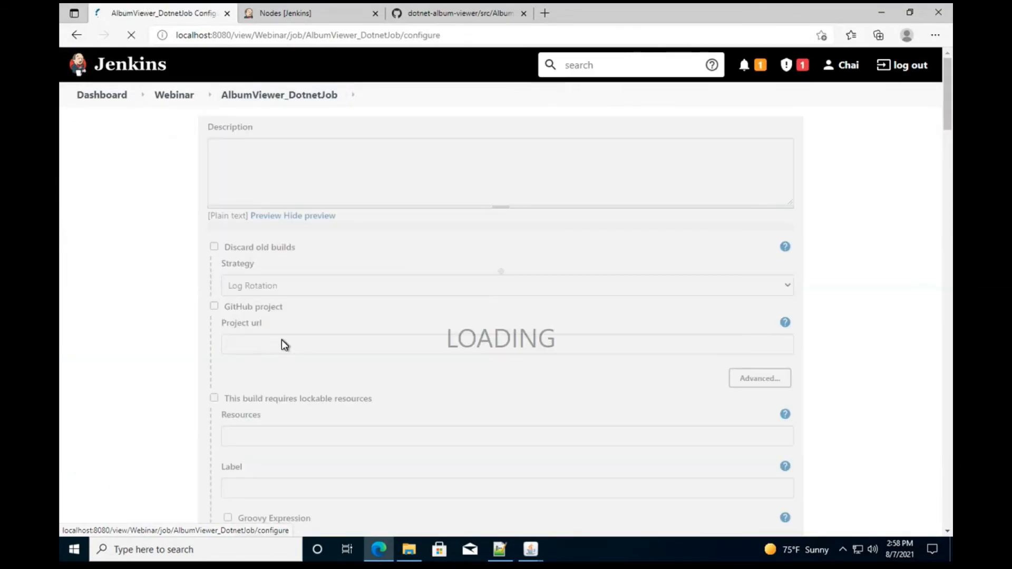
scroll(352, 413, down, 15)
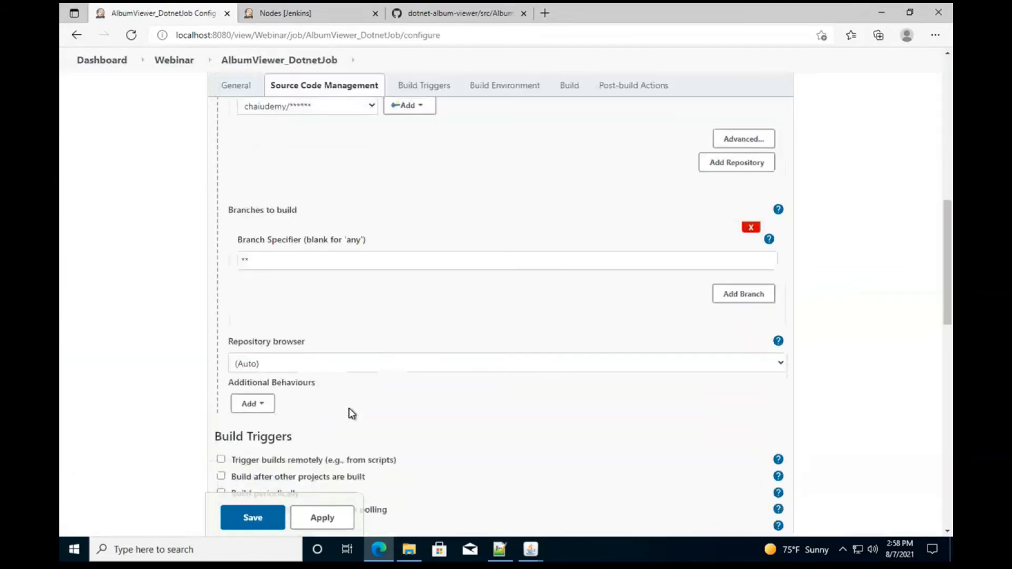
scroll(351, 413, down, 8)
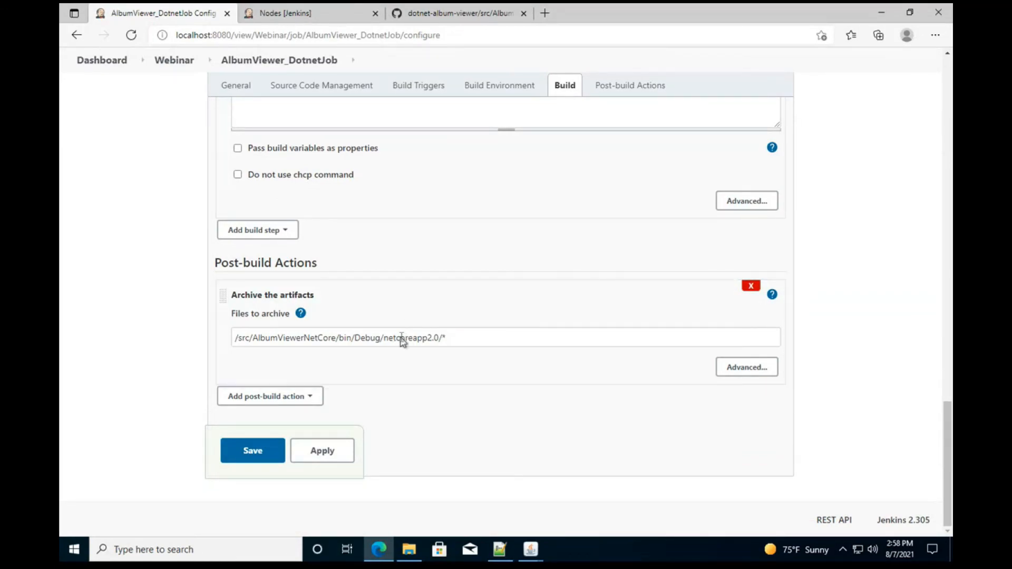
scroll(401, 338, up, 15)
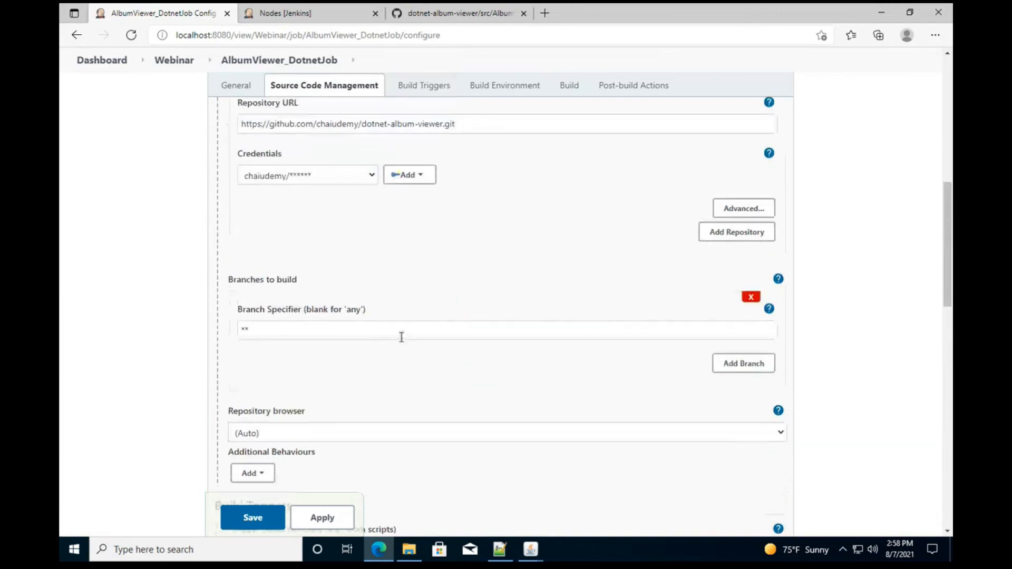